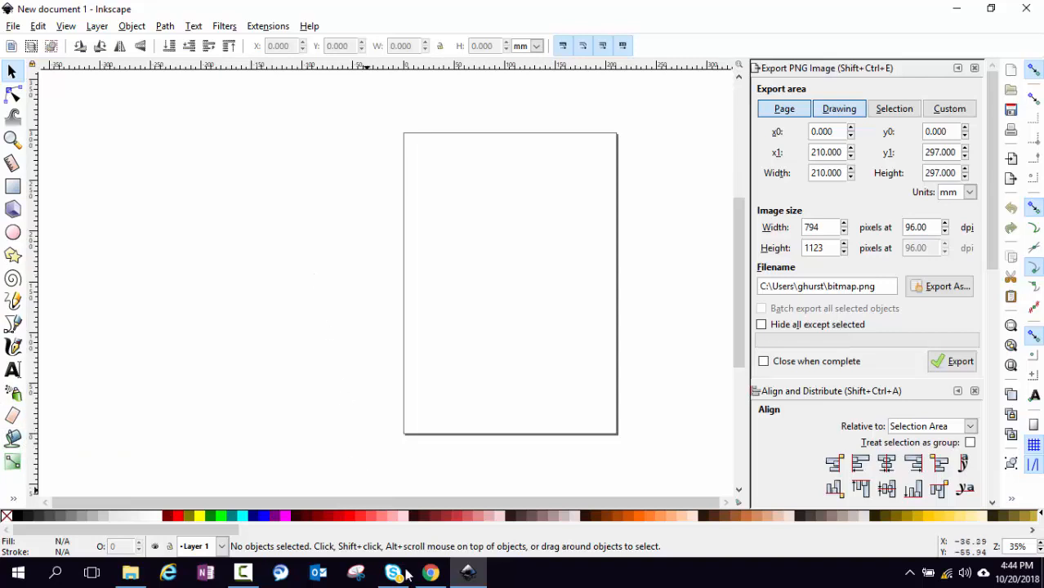
Copy the forest-and-bear photo from Google Photos in Chrome and switch back to Inkscape
click(433, 574)
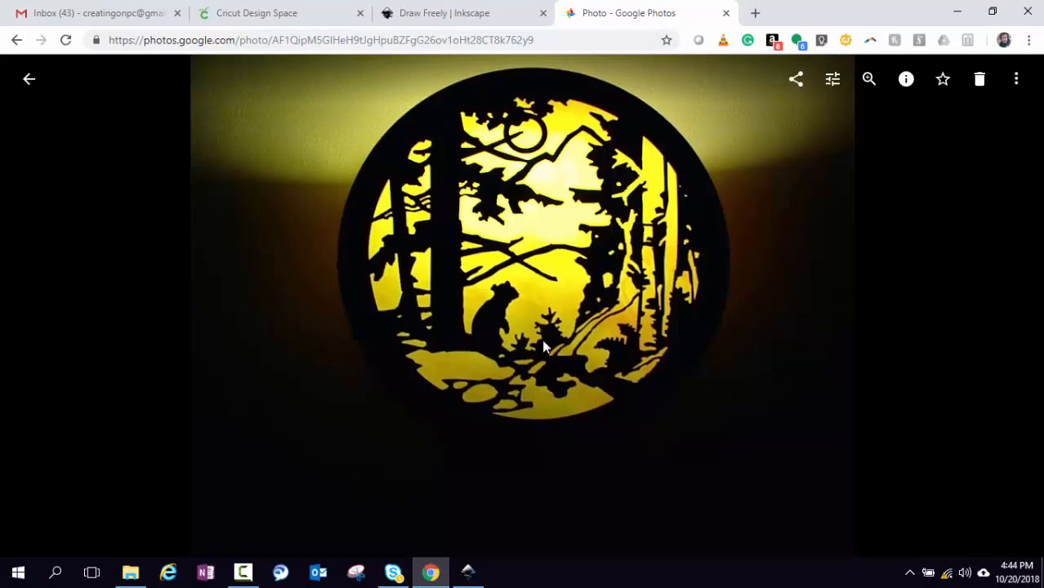
right_click(531, 260)
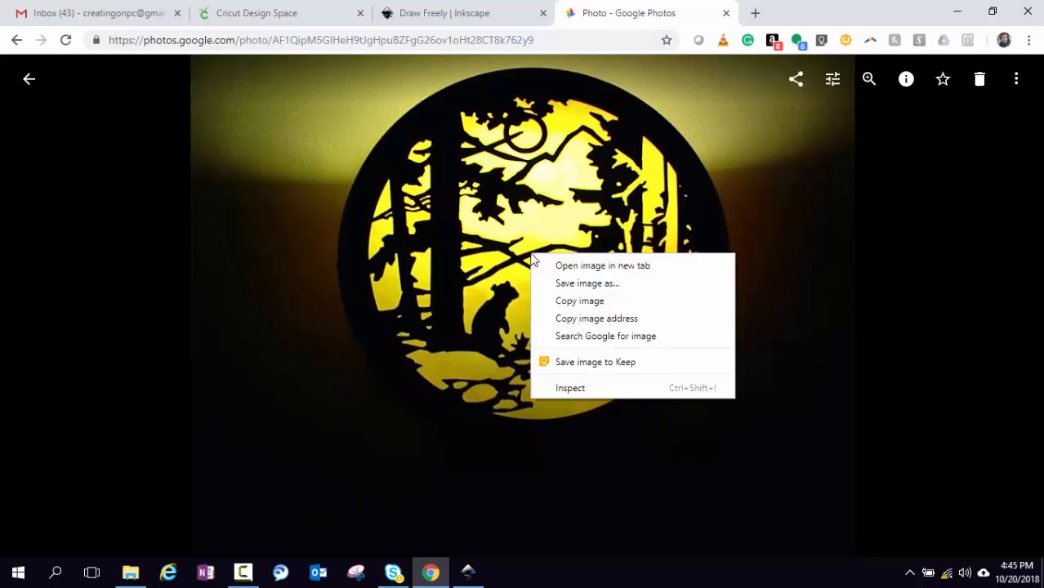
click(578, 303)
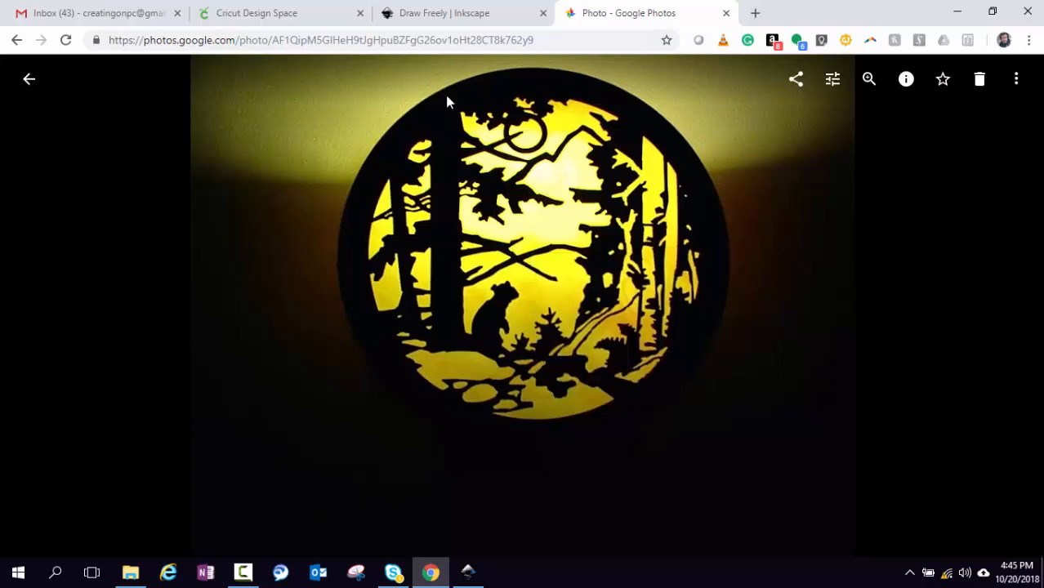
click(468, 572)
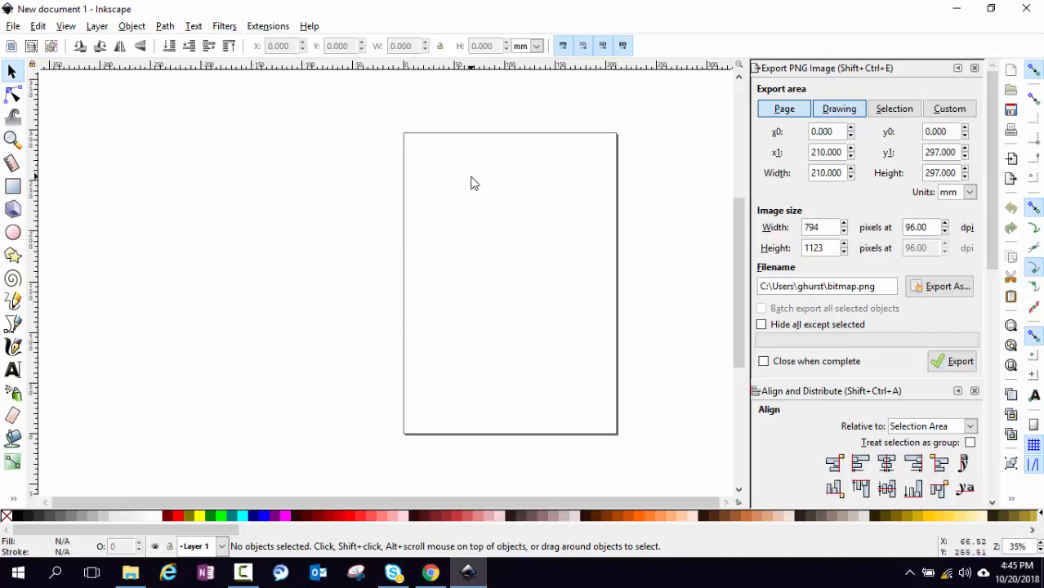
Paste the 868 × 657 forest-and-bear photo and drag it onto the middle of the page
key(ctrl)
key(ctrl+v)
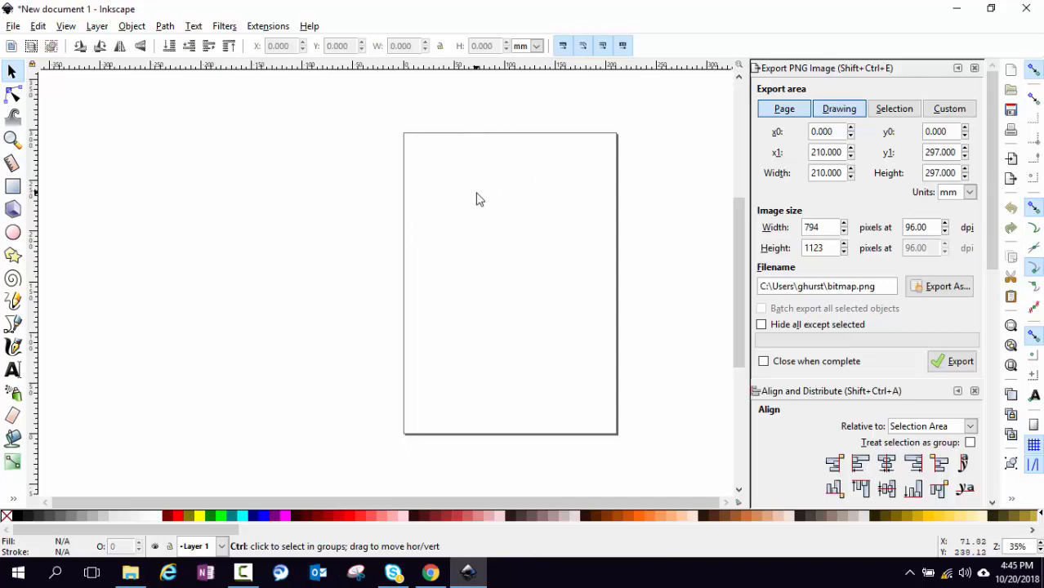
click(33, 30)
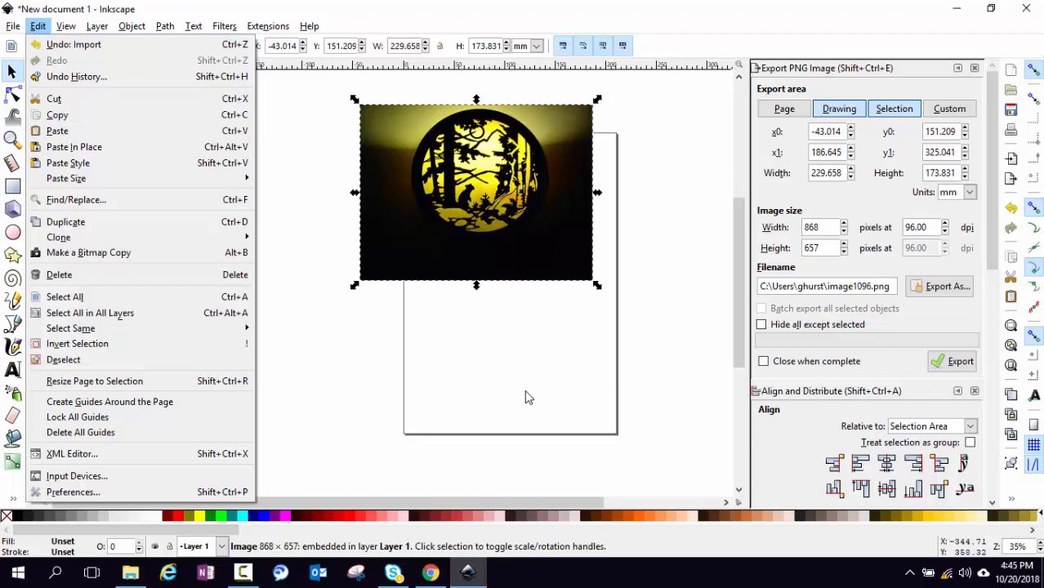
click(501, 310)
drag(503, 249, 535, 348)
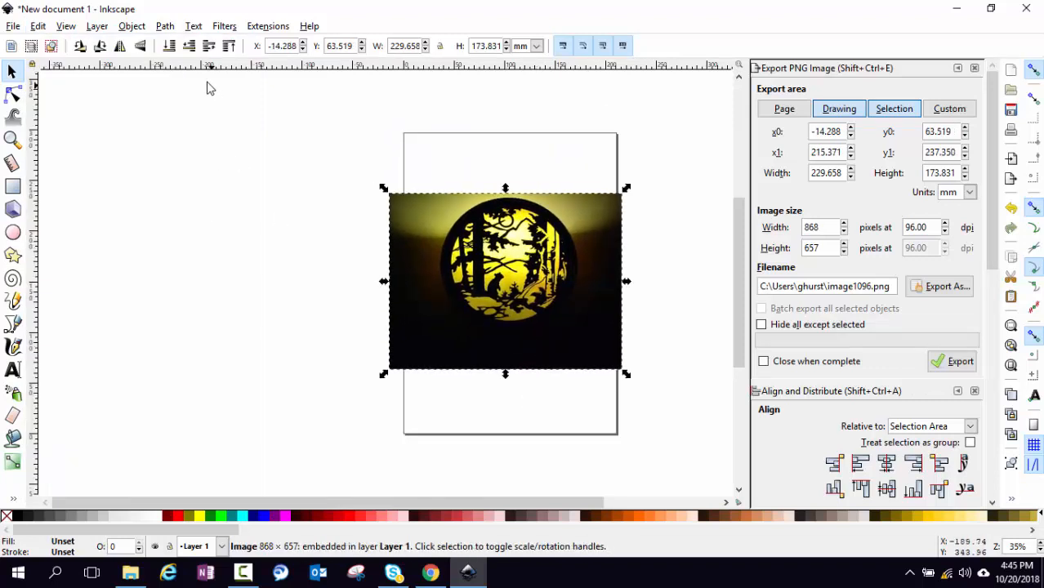
click(164, 27)
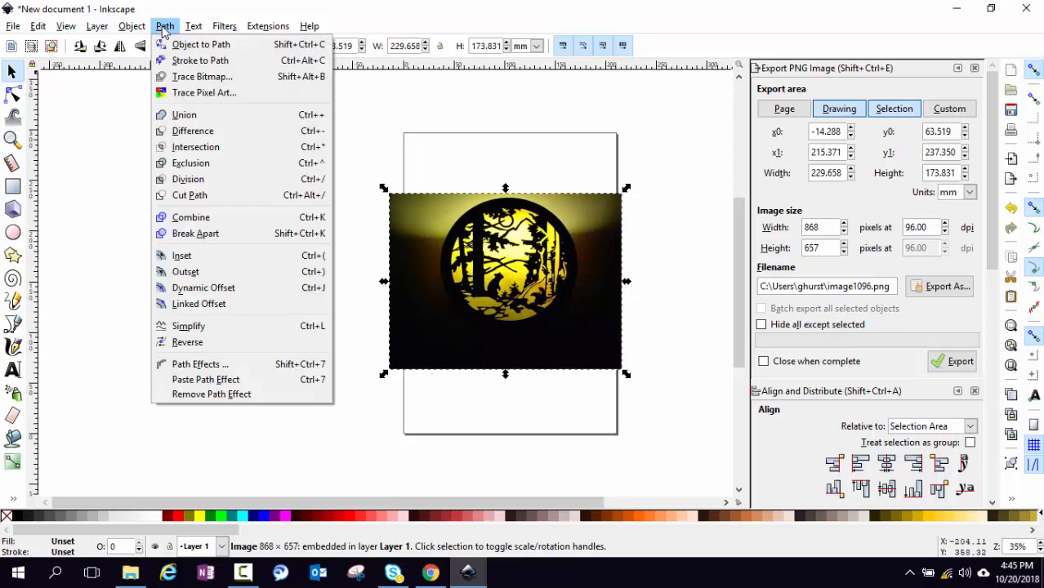
In Trace Bitmap, turn off Smooth and turn on Remove background and Live Preview
click(202, 77)
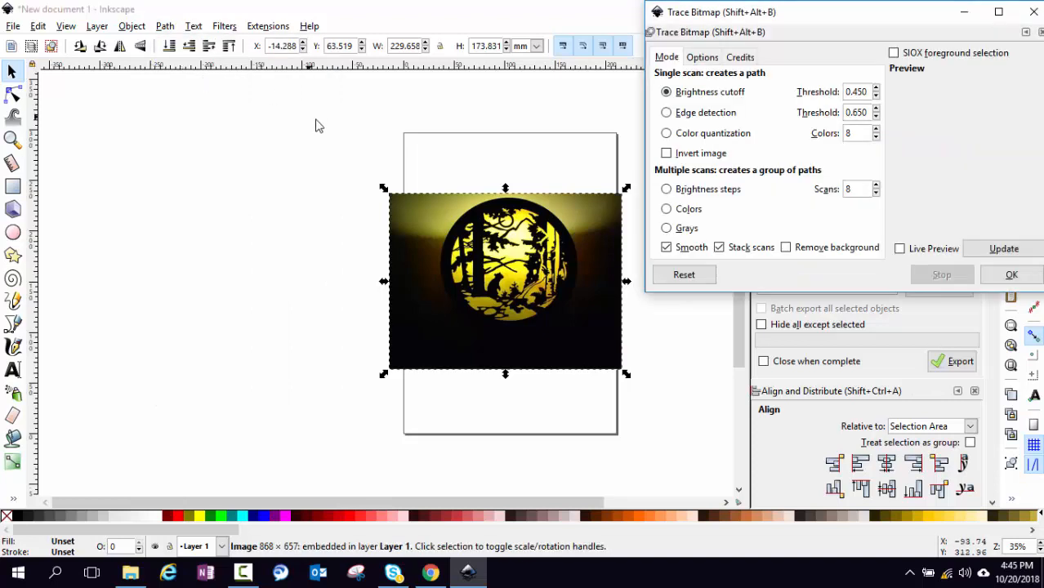
click(667, 249)
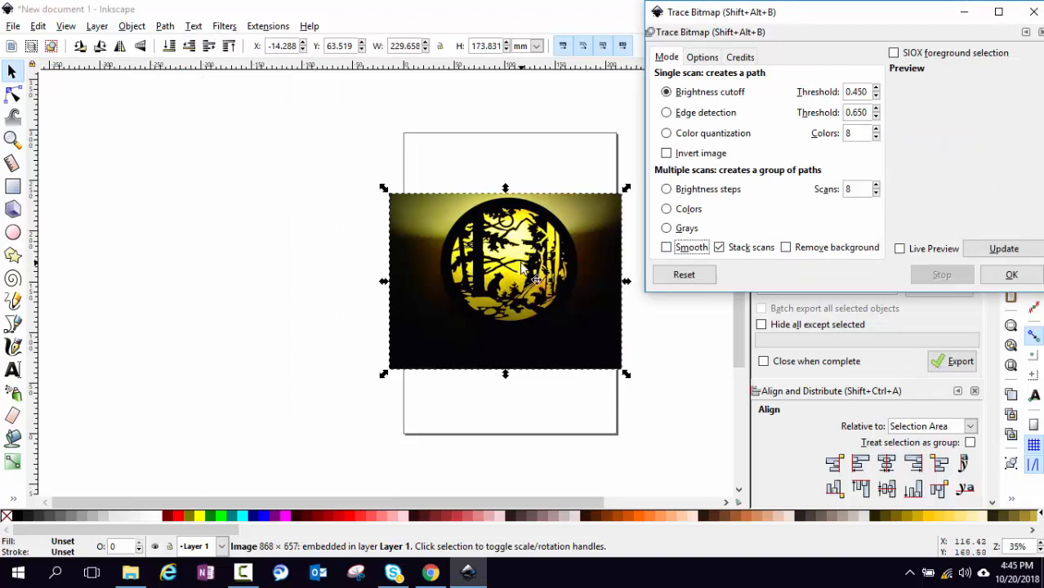
click(786, 251)
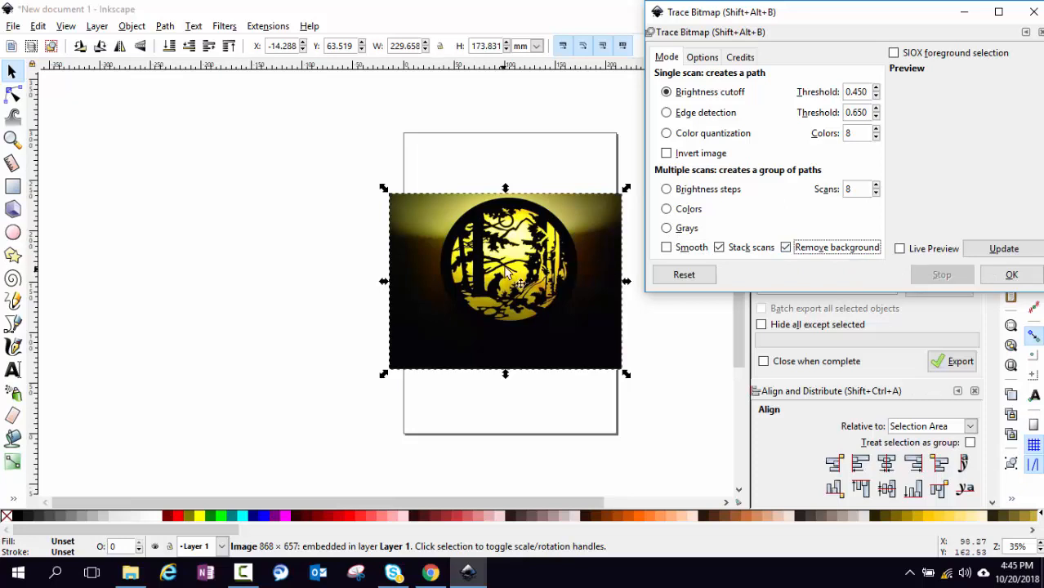
click(899, 249)
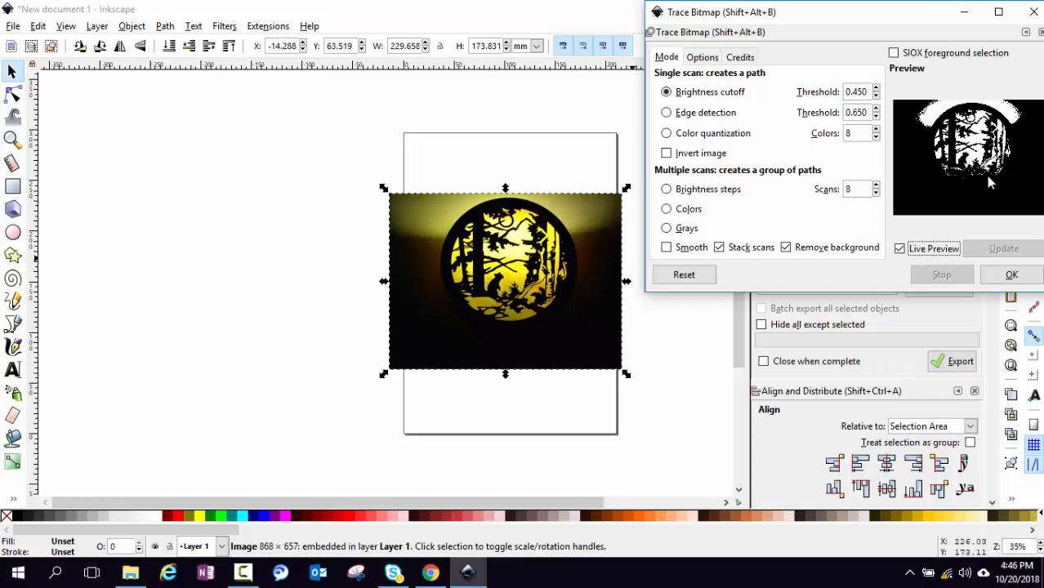
Set the brightness cutoff threshold to 0.280 and run the trace
click(876, 98)
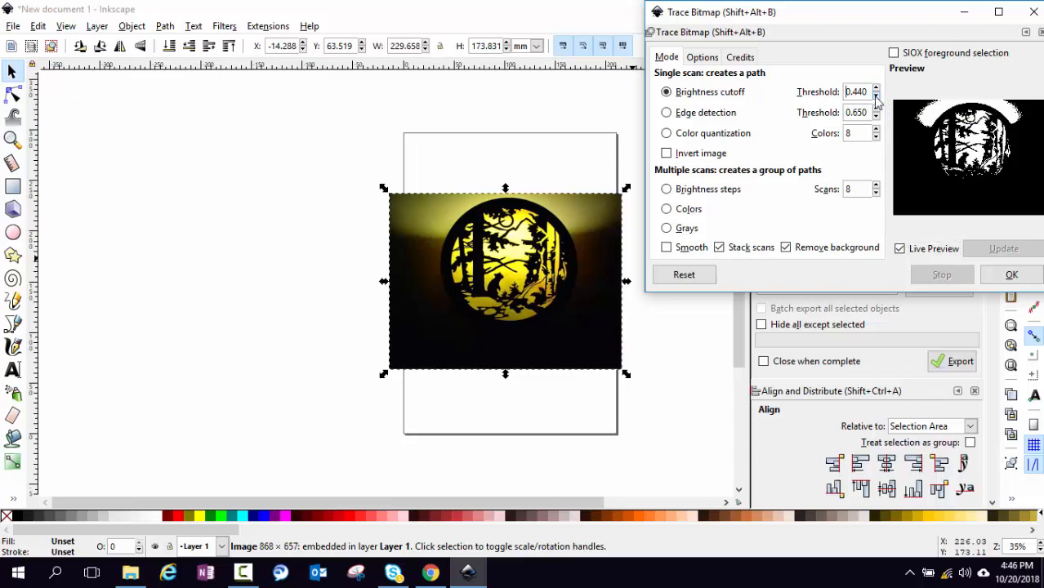
click(876, 88)
click(876, 88)
click(876, 87)
click(876, 88)
click(876, 88)
click(876, 88)
click(876, 88)
click(876, 88)
click(876, 88)
click(877, 88)
click(876, 88)
triple_click(876, 89)
click(877, 88)
click(877, 89)
click(876, 88)
click(877, 88)
click(877, 88)
click(876, 88)
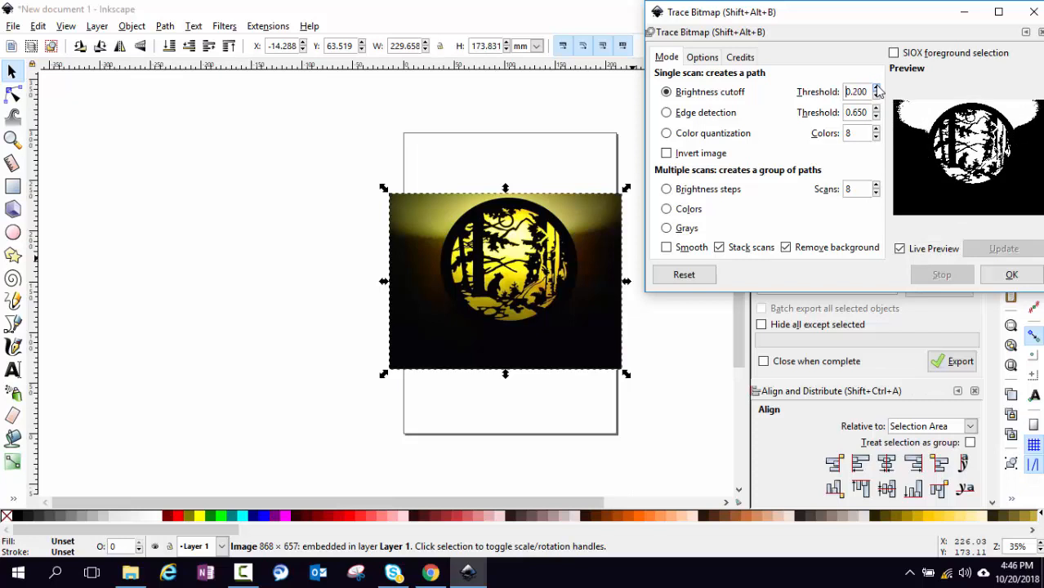
click(876, 88)
triple_click(877, 88)
triple_click(877, 88)
triple_click(876, 88)
click(877, 88)
click(876, 89)
click(876, 88)
click(876, 88)
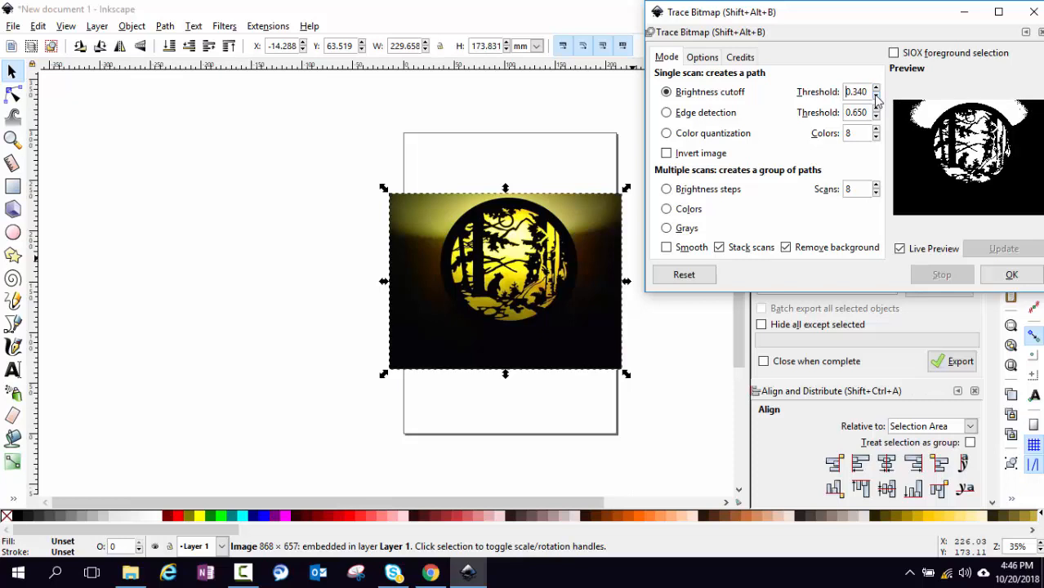
click(877, 96)
click(876, 96)
click(876, 96)
click(876, 96)
click(876, 96)
click(876, 97)
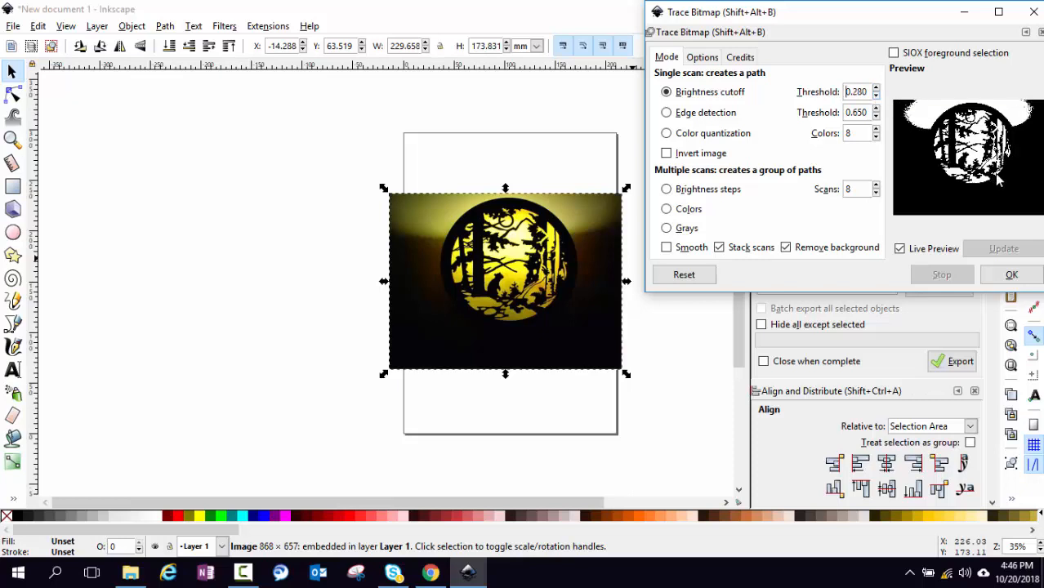
click(1012, 276)
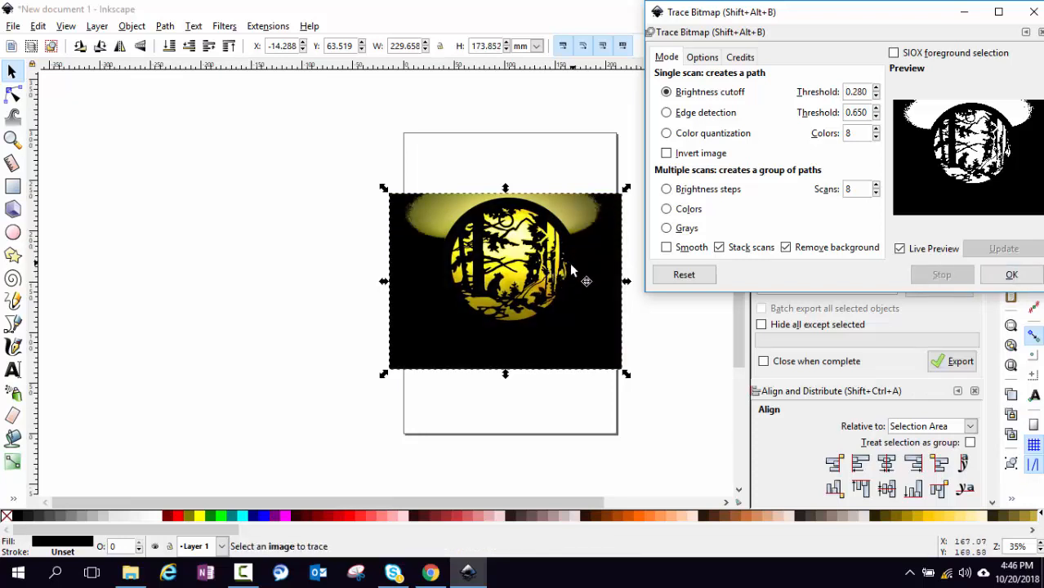
Delete the original photo and move the traced silhouette back onto the page
drag(565, 272, 297, 262)
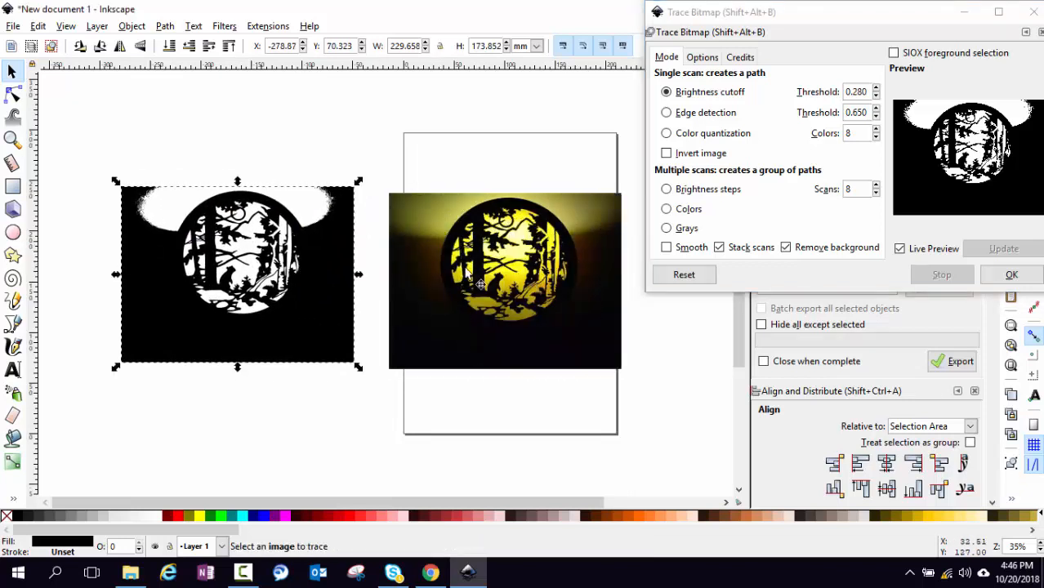
click(507, 305)
key(Delete)
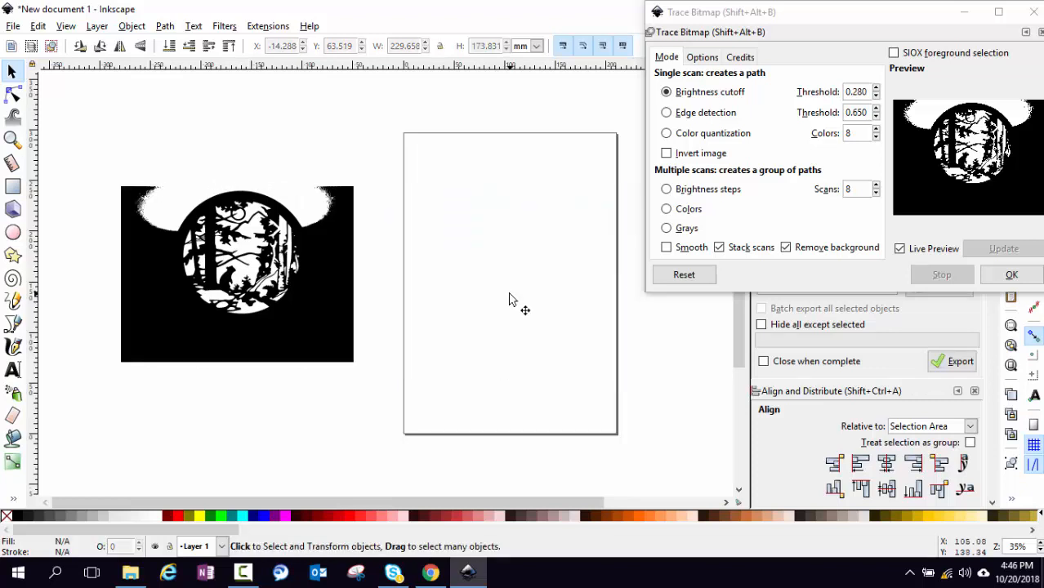
drag(330, 299, 590, 308)
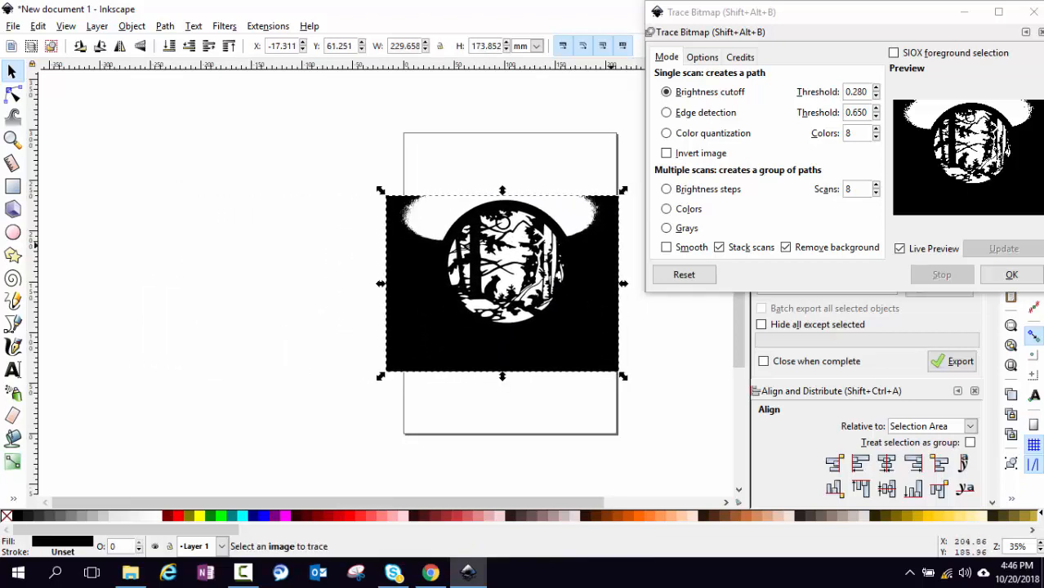
Close the Trace Bitmap options and zoom in on the silhouette
click(1032, 11)
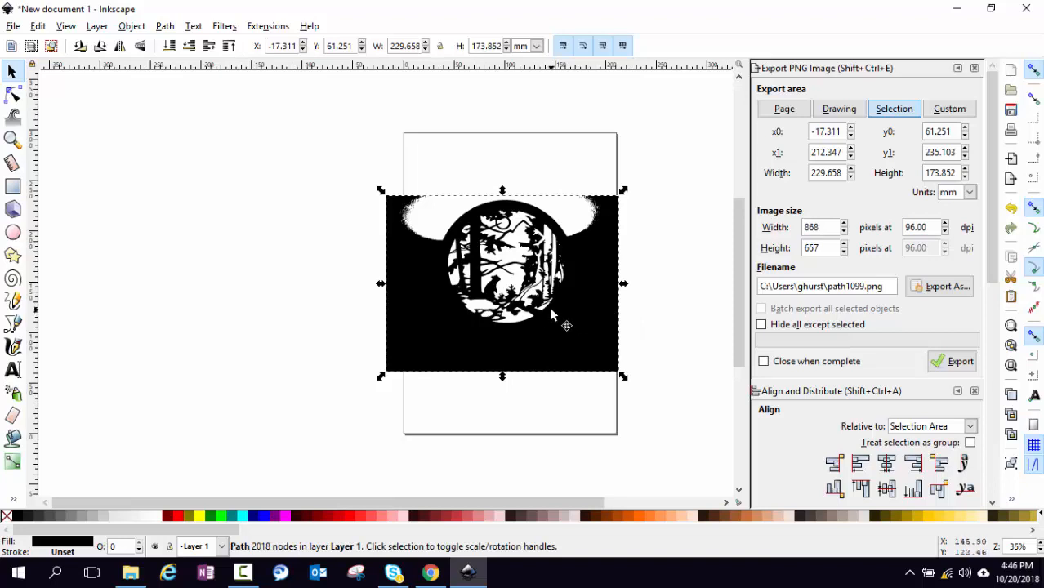
scroll(553, 311, up, 1)
scroll(552, 311, up, 1)
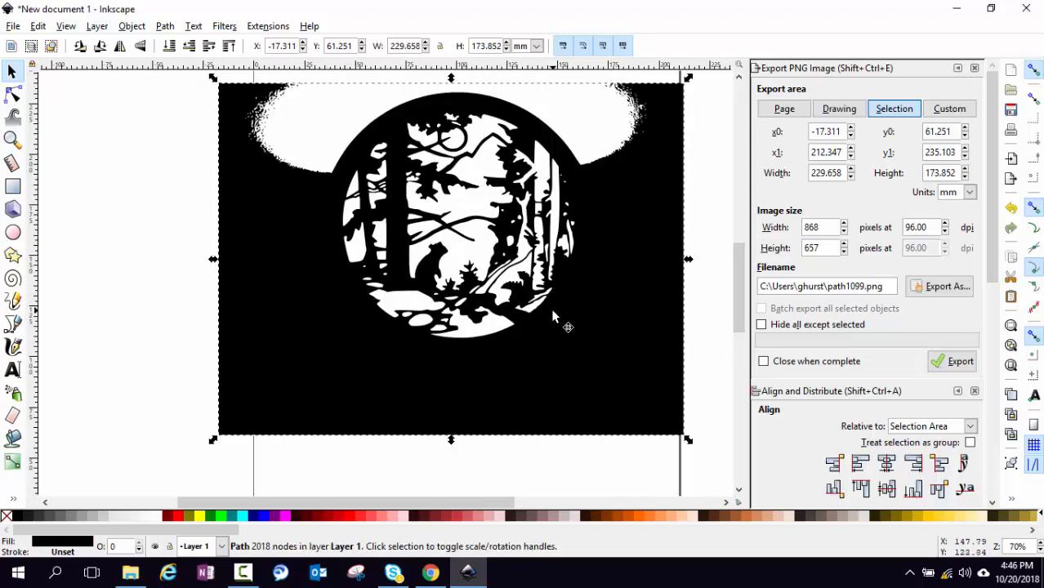
scroll(552, 314, up, 1)
scroll(552, 319, down, 1)
click(12, 95)
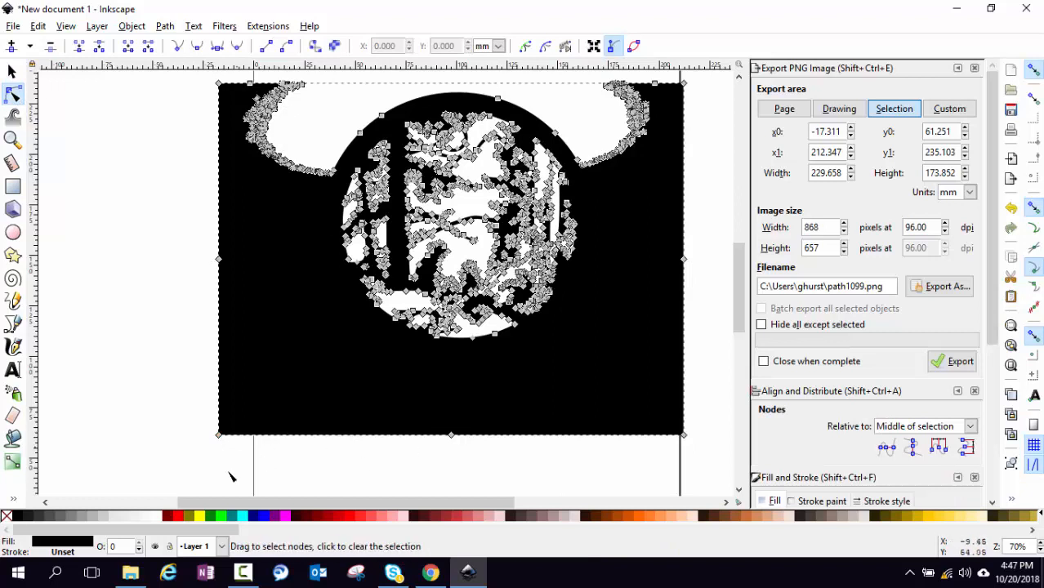
mouse_move(219, 437)
mouse_down()
mouse_move(259, 410)
mouse_move(329, 319)
mouse_move(253, 389)
mouse_move(225, 384)
mouse_up()
scroll(222, 359, up, 3)
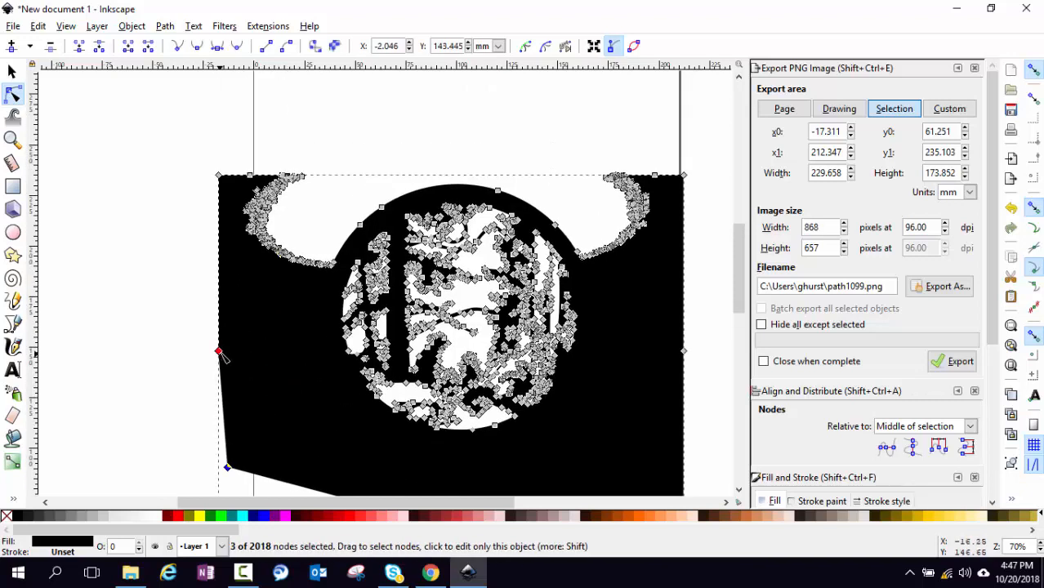
drag(193, 143, 327, 387)
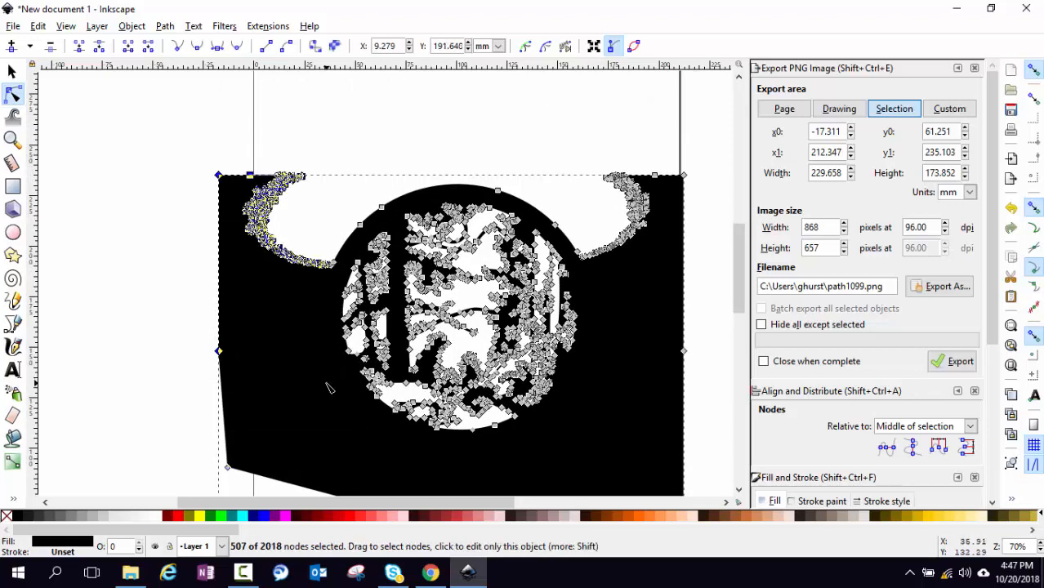
key(Delete)
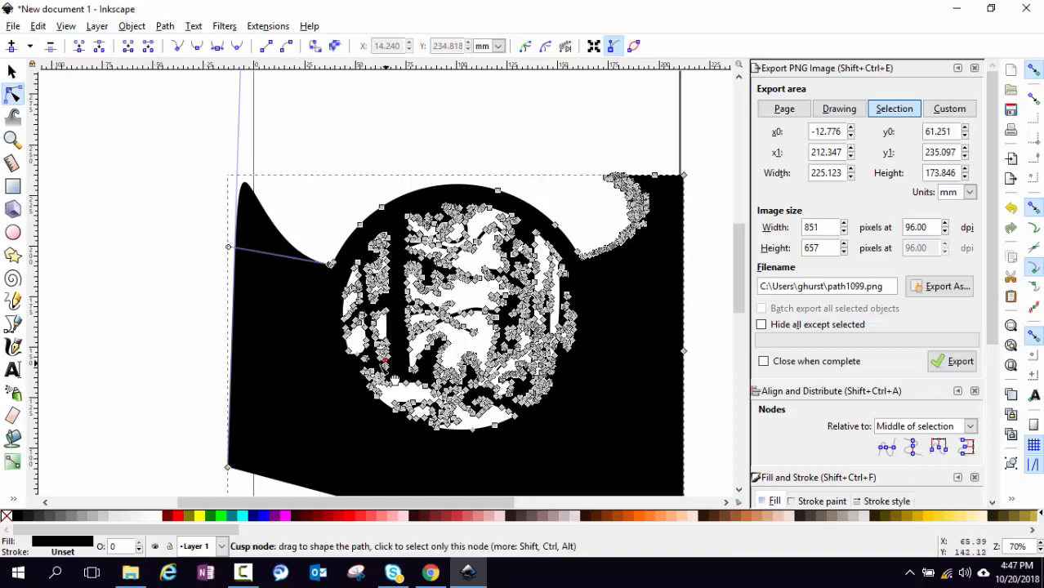
click(12, 72)
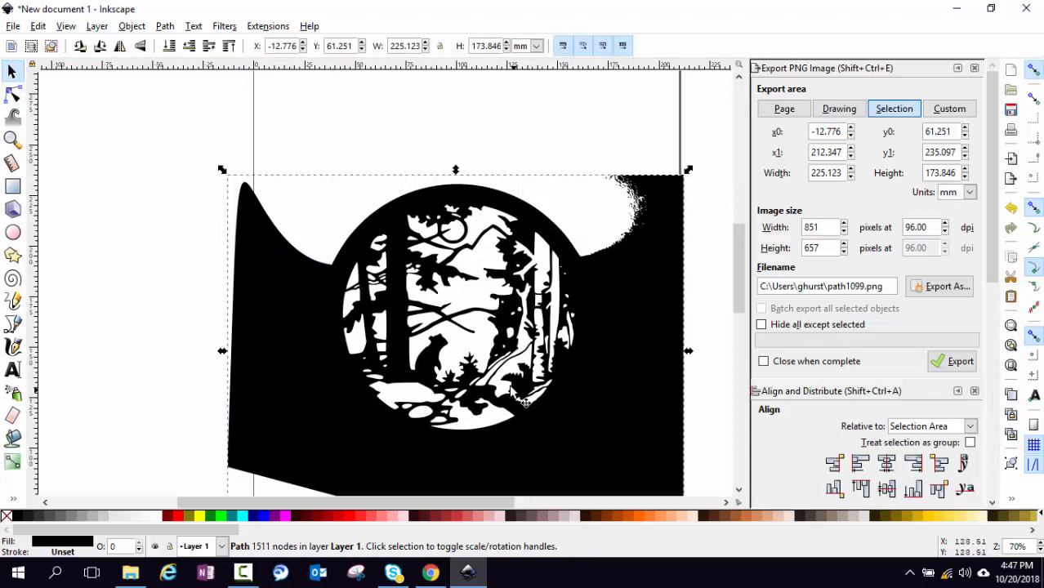
ctrl+scroll(485, 368, up, 1)
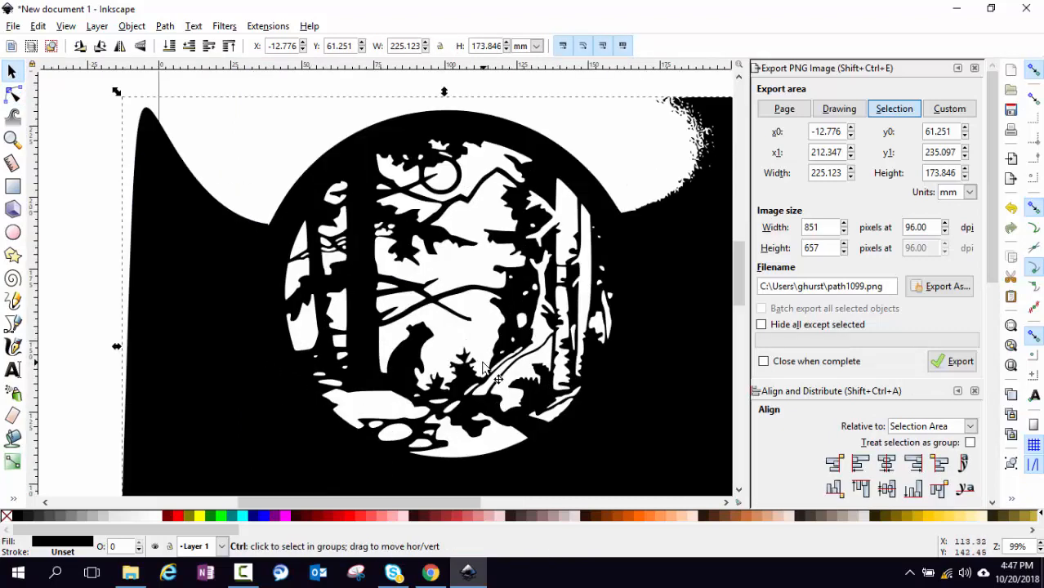
scroll(484, 368, up, 1)
scroll(485, 367, down, 1)
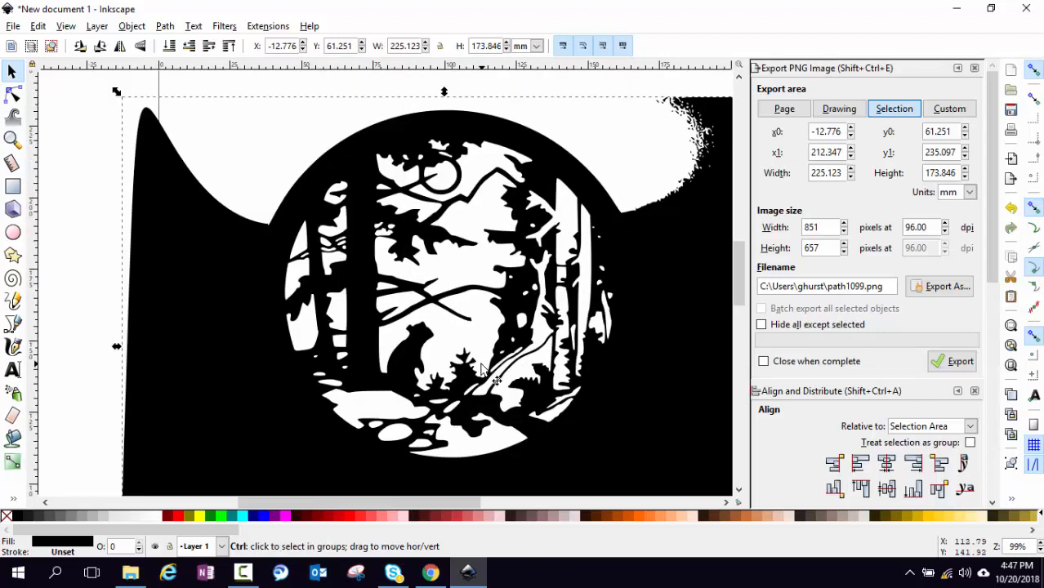
scroll(482, 369, up, 1)
scroll(482, 369, down, 1)
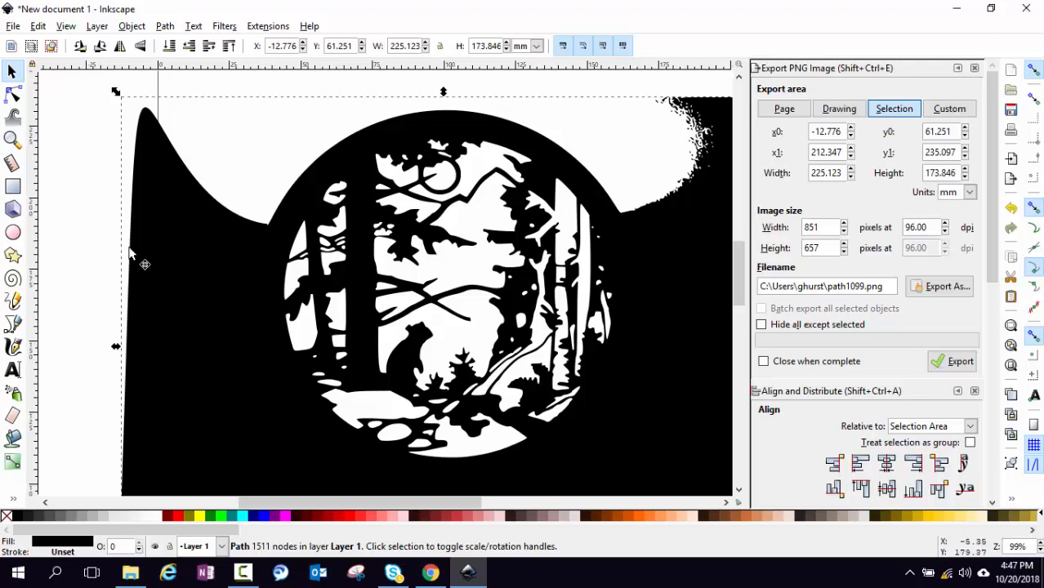
With the Paint Bucket tool, test a yellow fill on the silhouette and undo it
click(12, 441)
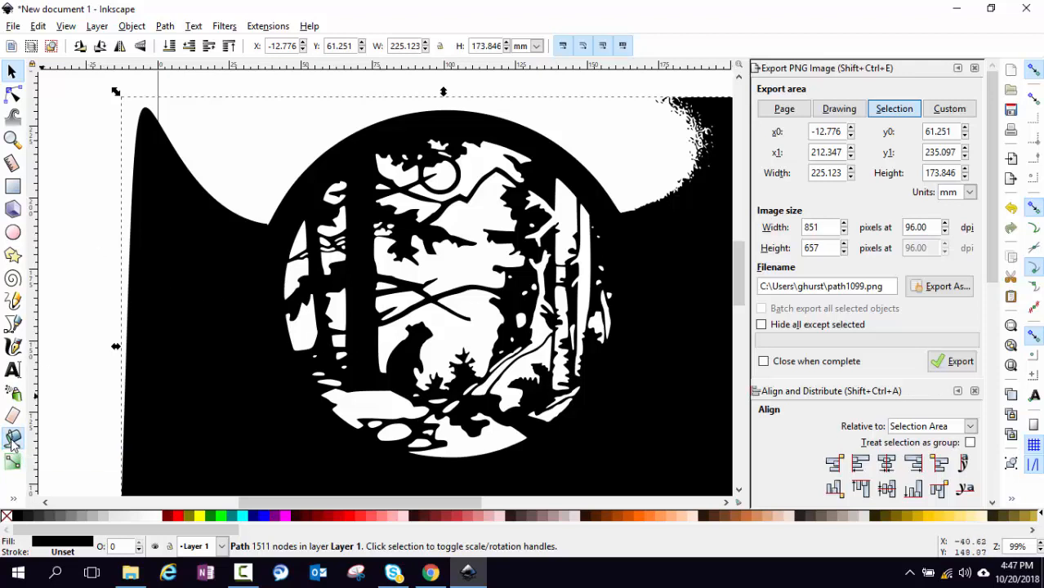
click(201, 519)
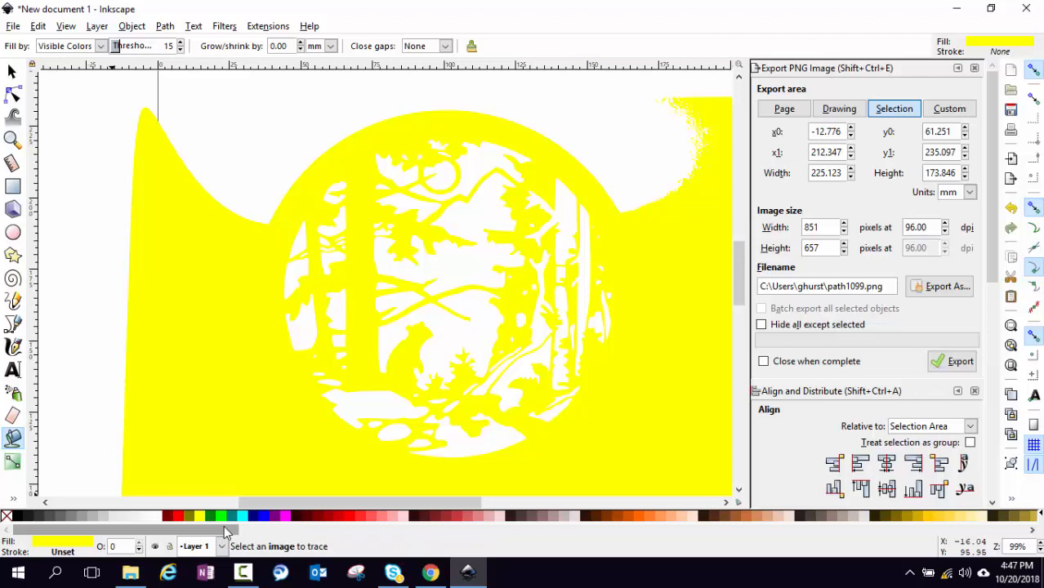
key(ctrl+z)
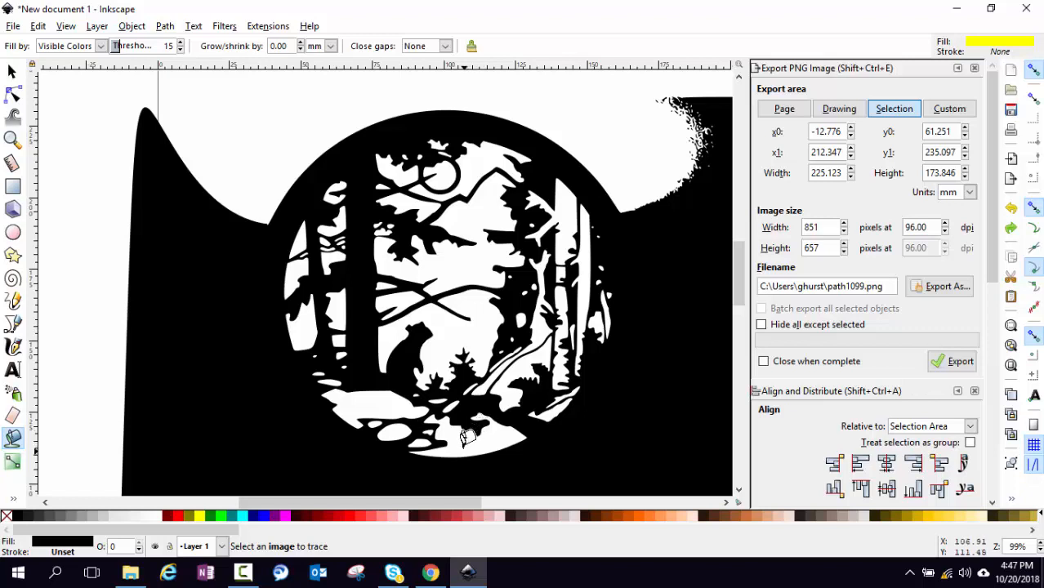
Fill the white area behind the bear, trying red, cyan, blue and back to yellow
click(477, 337)
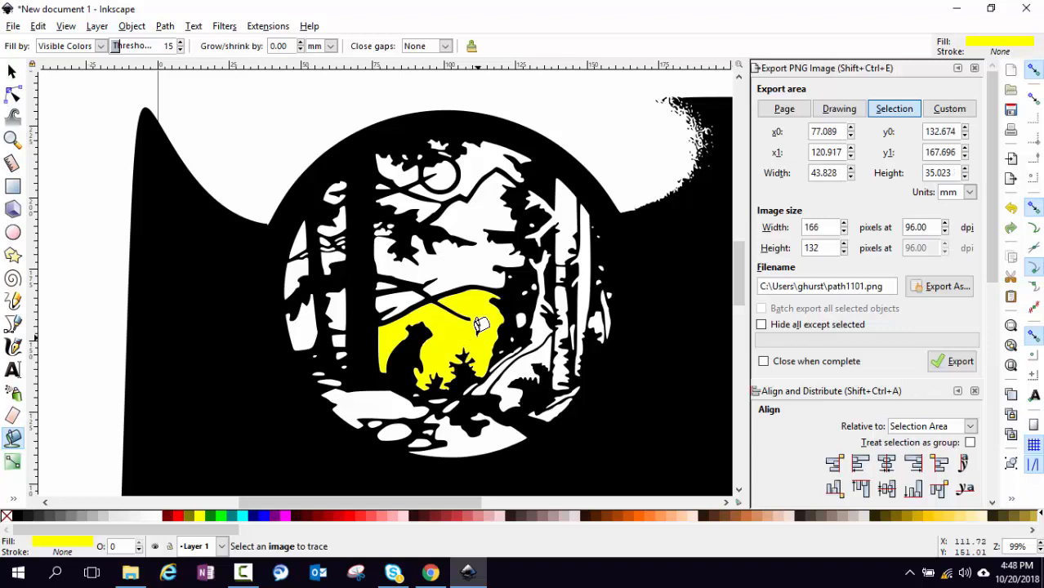
click(184, 516)
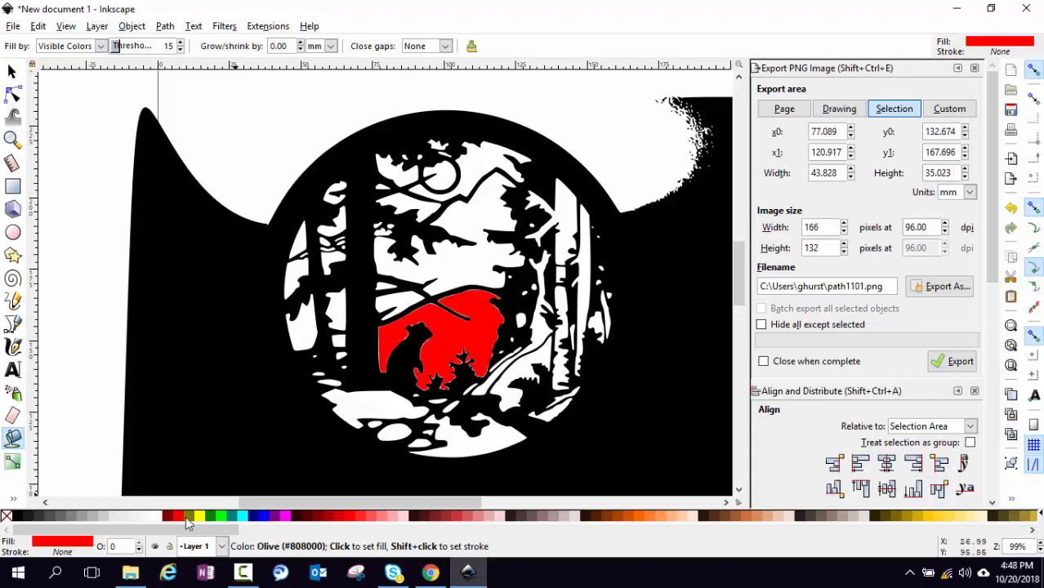
click(200, 518)
click(242, 518)
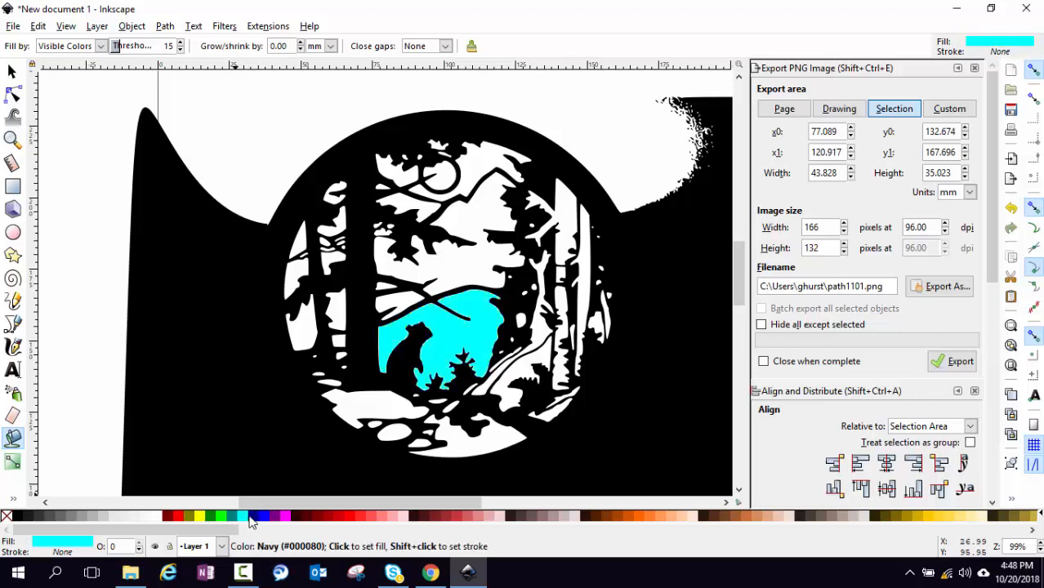
click(258, 518)
click(268, 518)
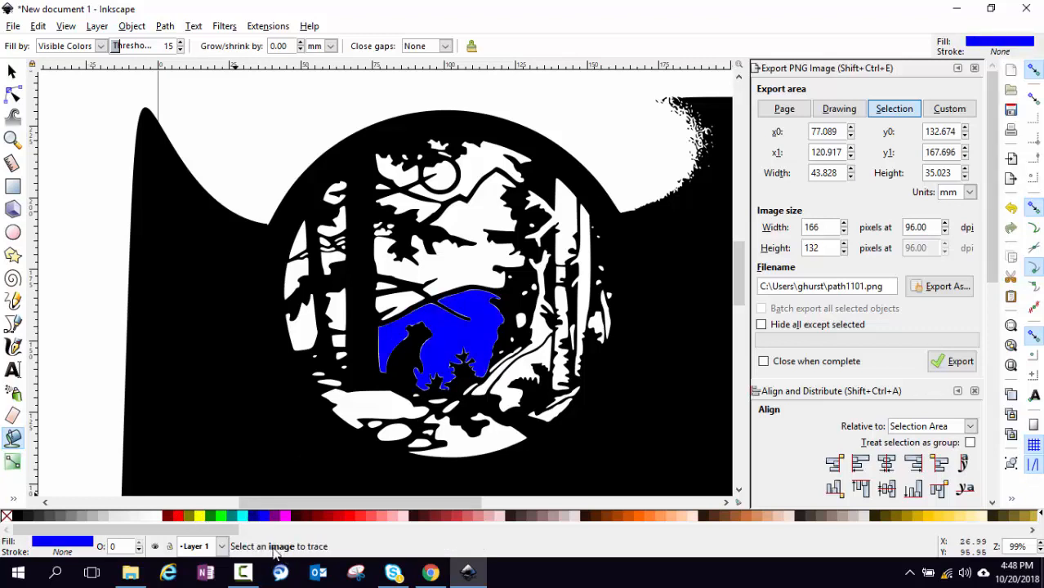
click(201, 518)
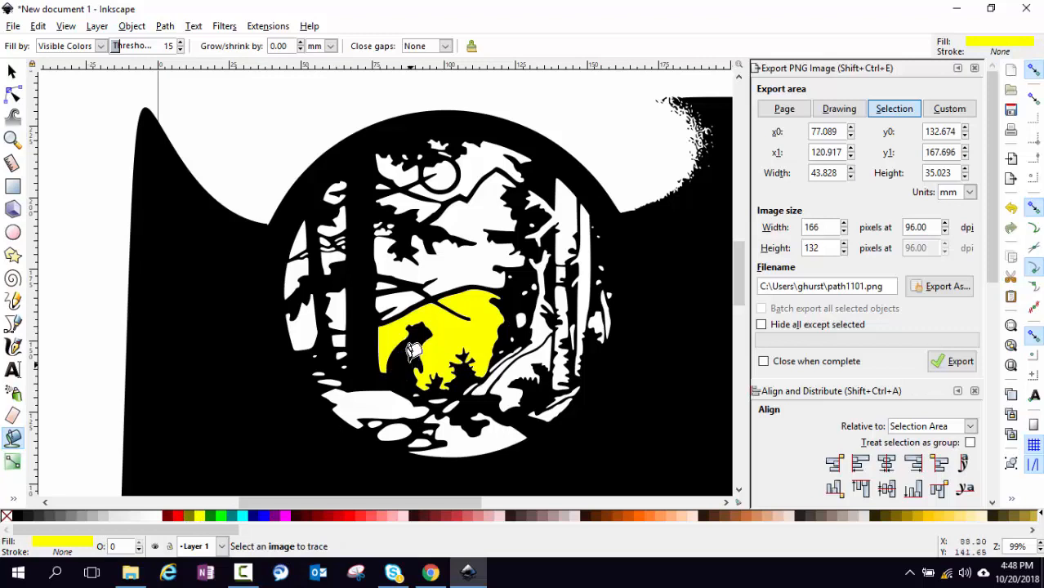
Undo the colour fills behind the bear until the backdrop is white again
scroll(414, 348, up, 5)
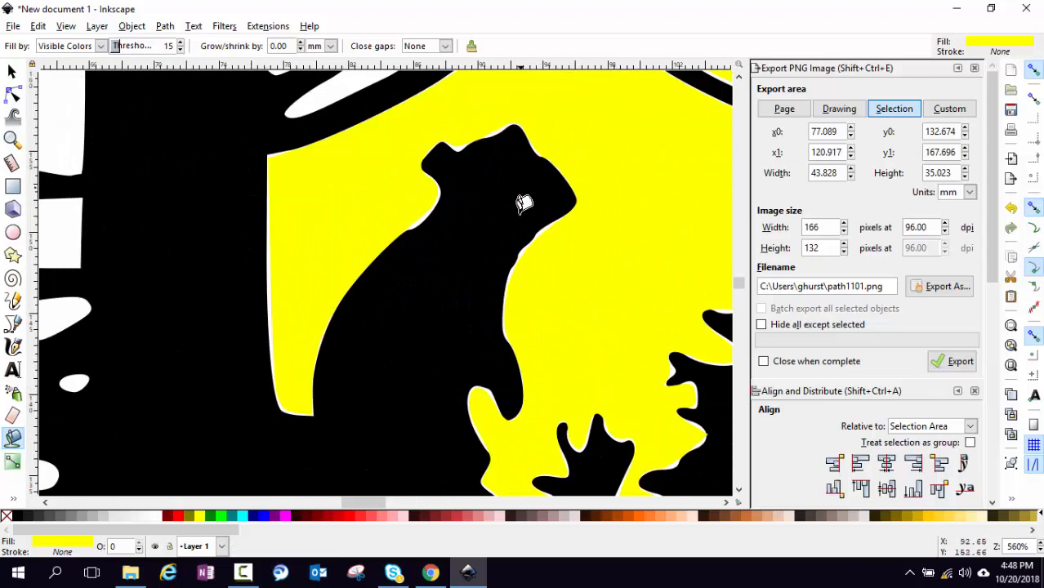
click(440, 318)
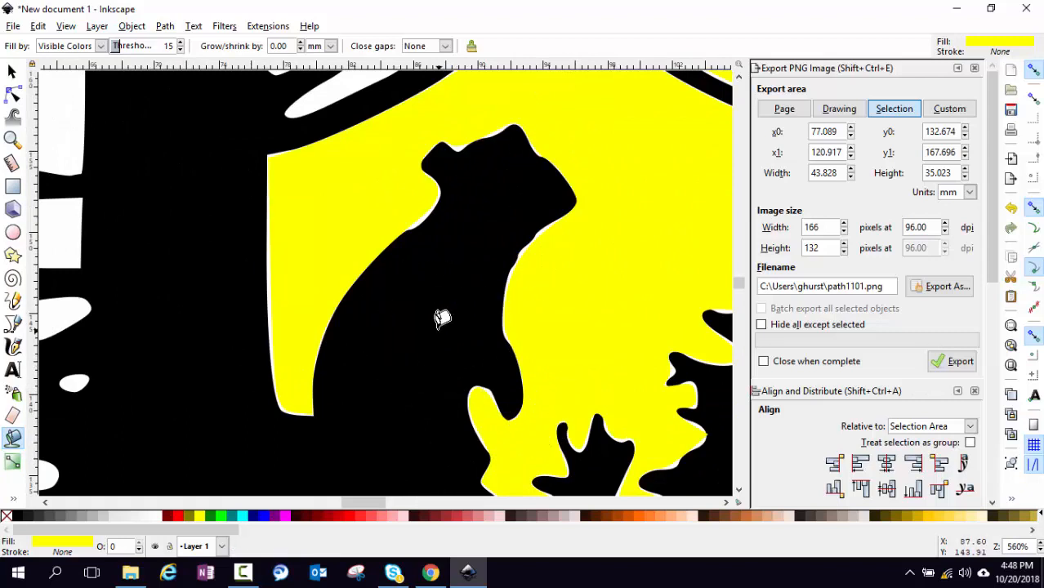
scroll(441, 316, down, 4)
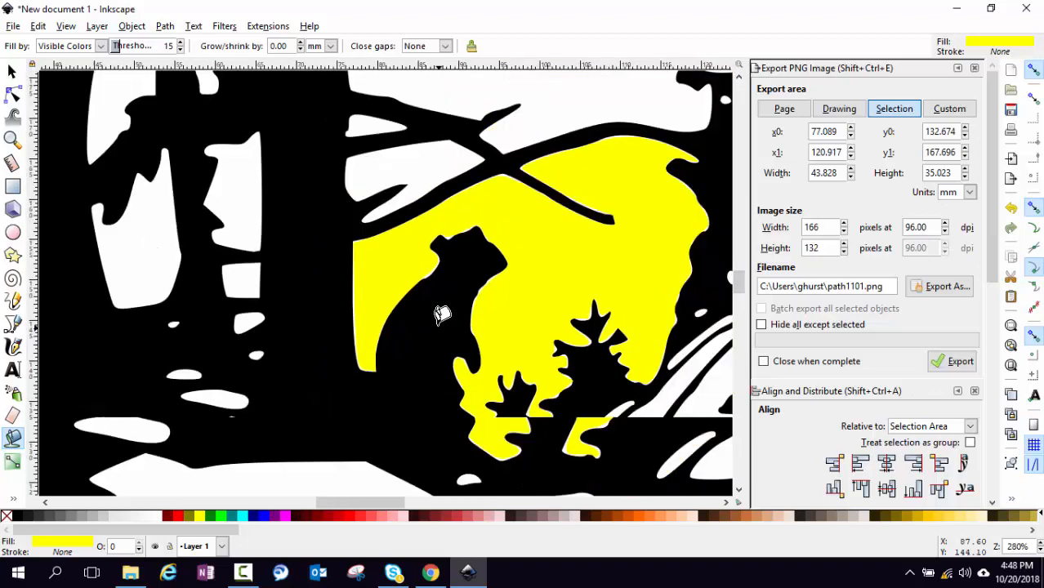
scroll(440, 316, down, 1)
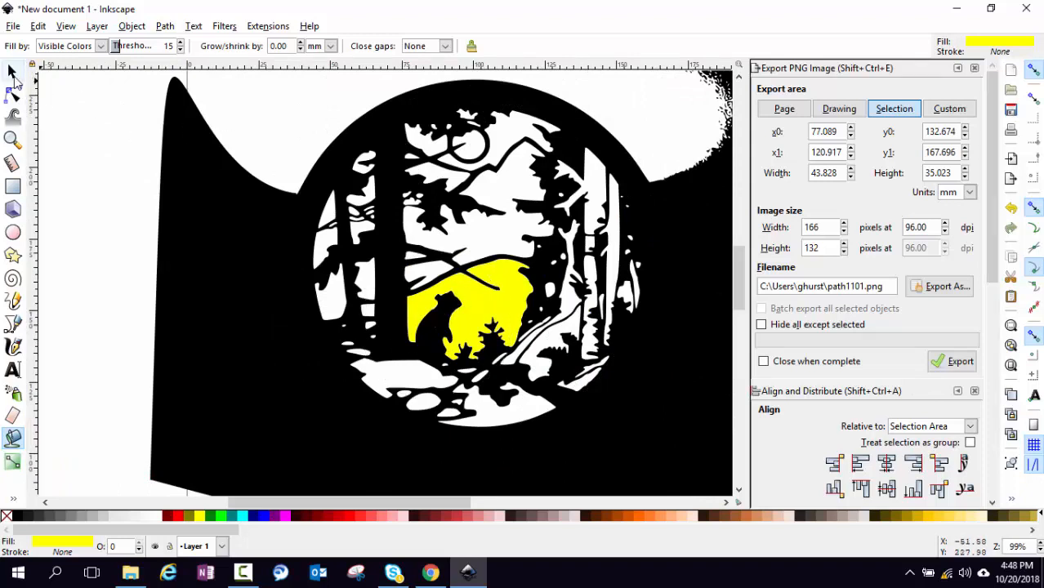
key(ctrl+z)
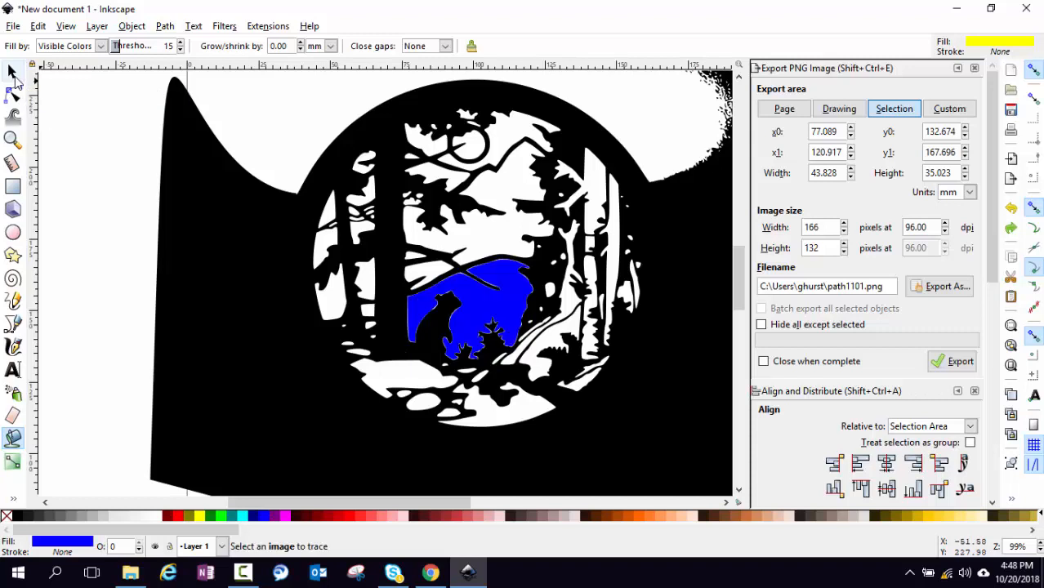
key(ctrl+z)
key(ctrl+z)
key(ctrl+z)
key(ctrl+z)
key(ctrl+z)
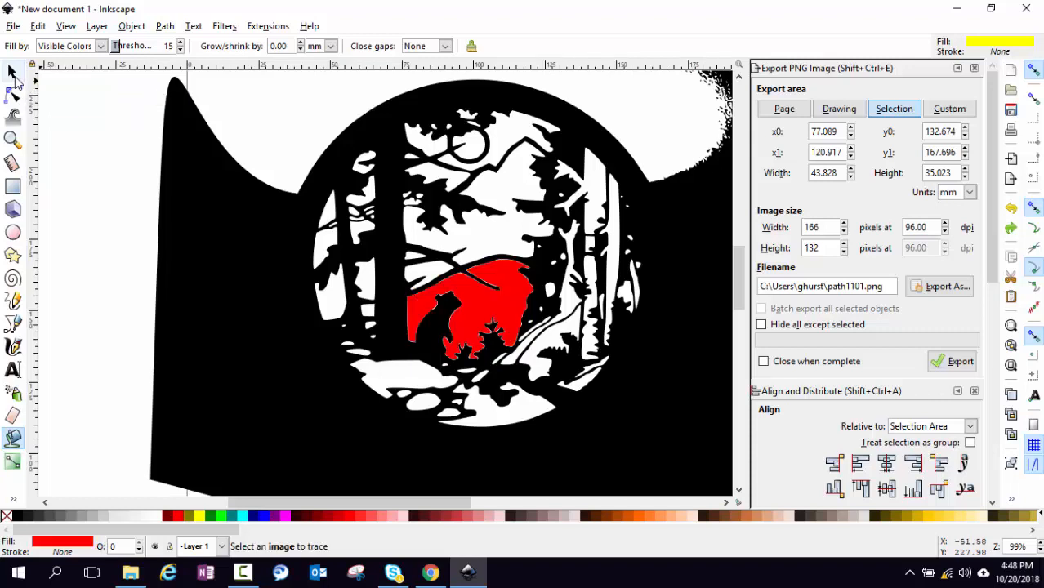
key(ctrl+z)
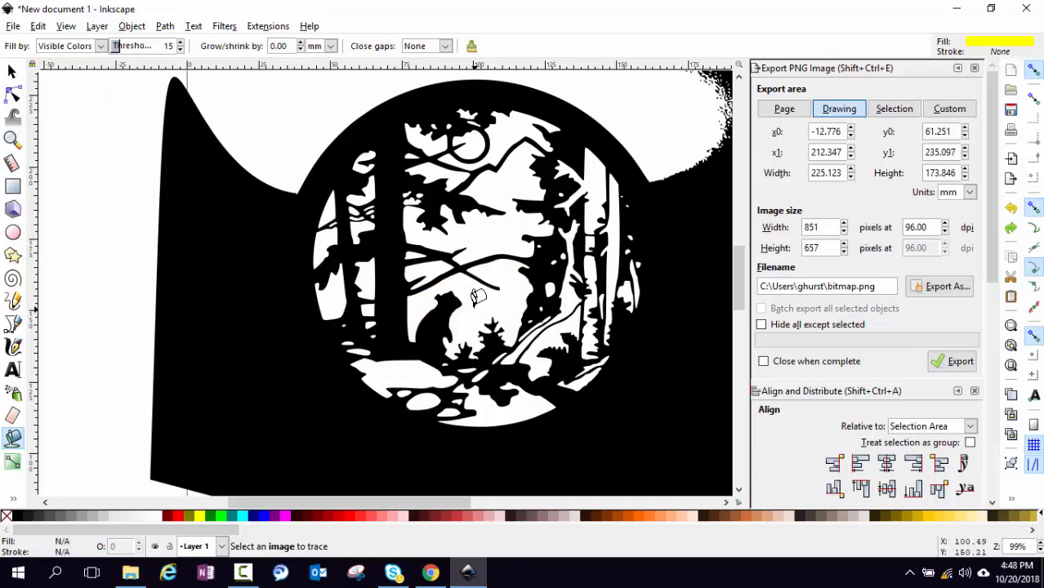
Undo a test fill, then set the bucket threshold to 100 and grow/shrink to 0.20 mm
click(474, 300)
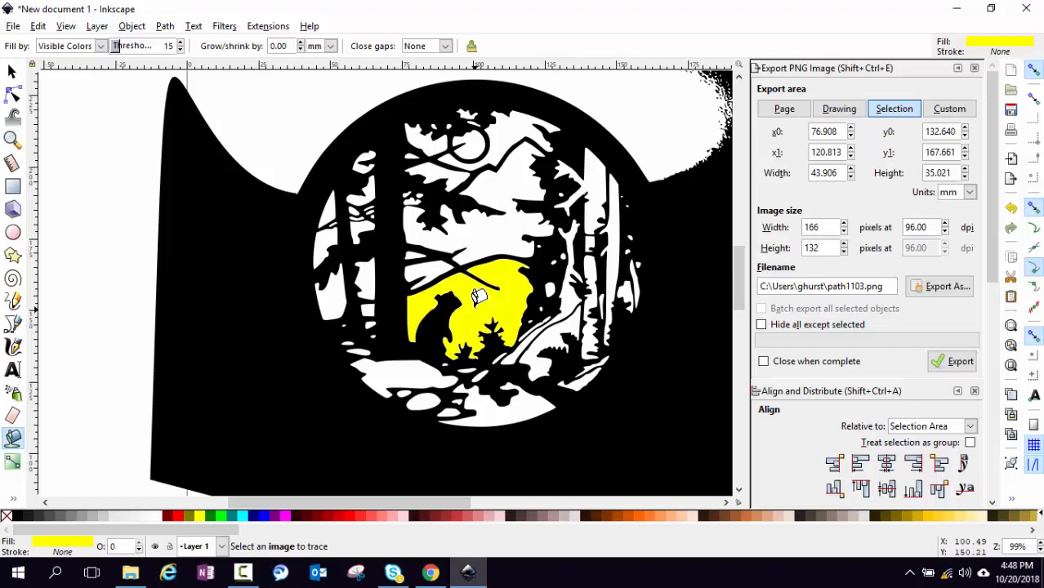
key(ctrl+z)
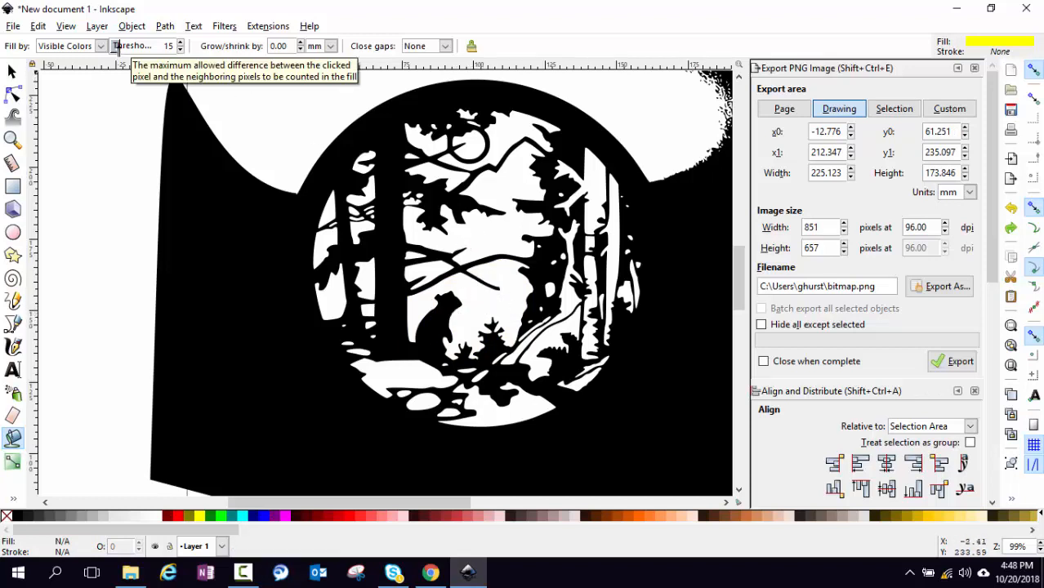
drag(116, 46, 151, 49)
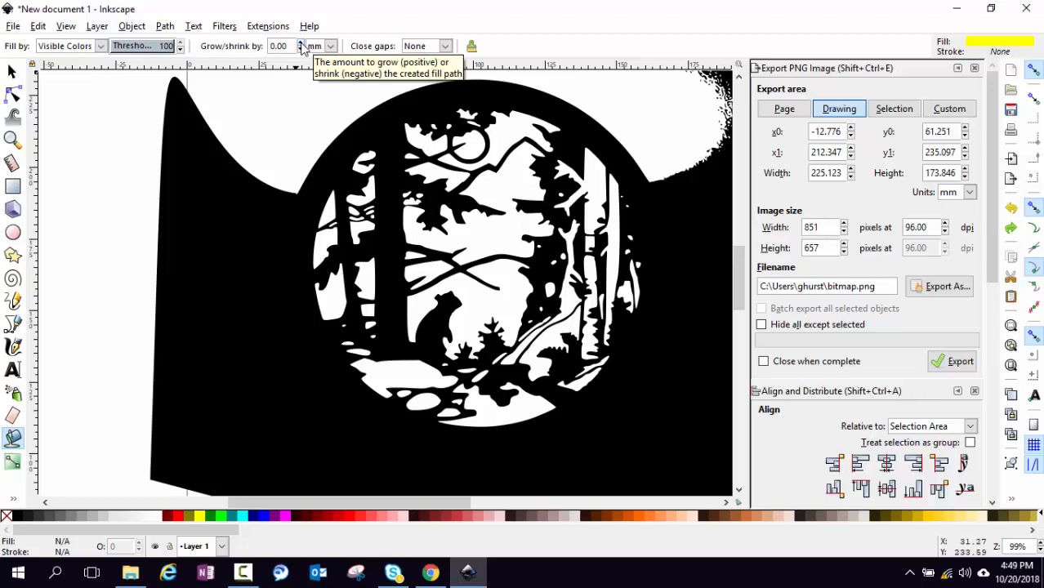
click(301, 42)
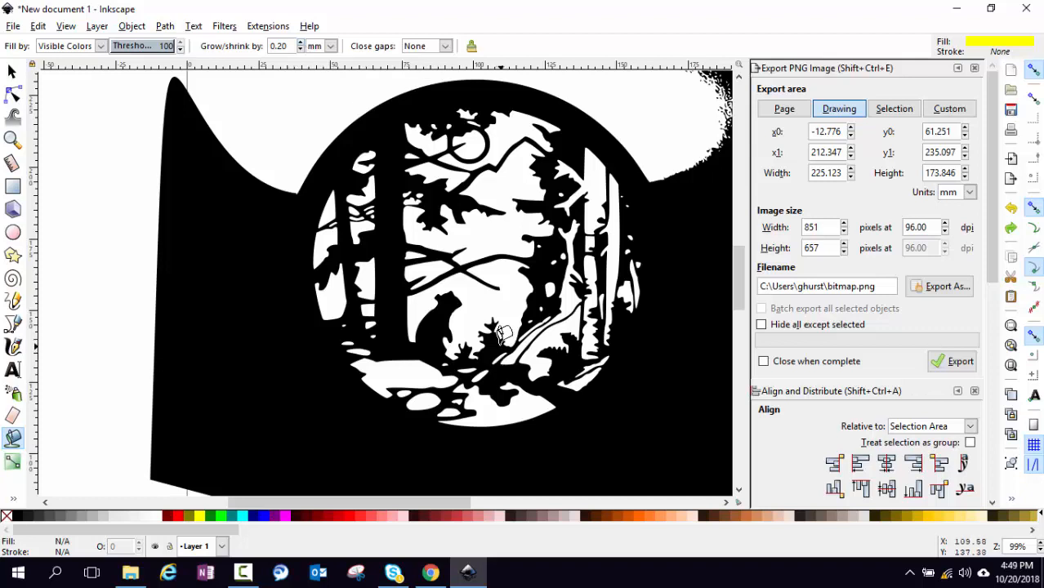
scroll(504, 333, up, 3)
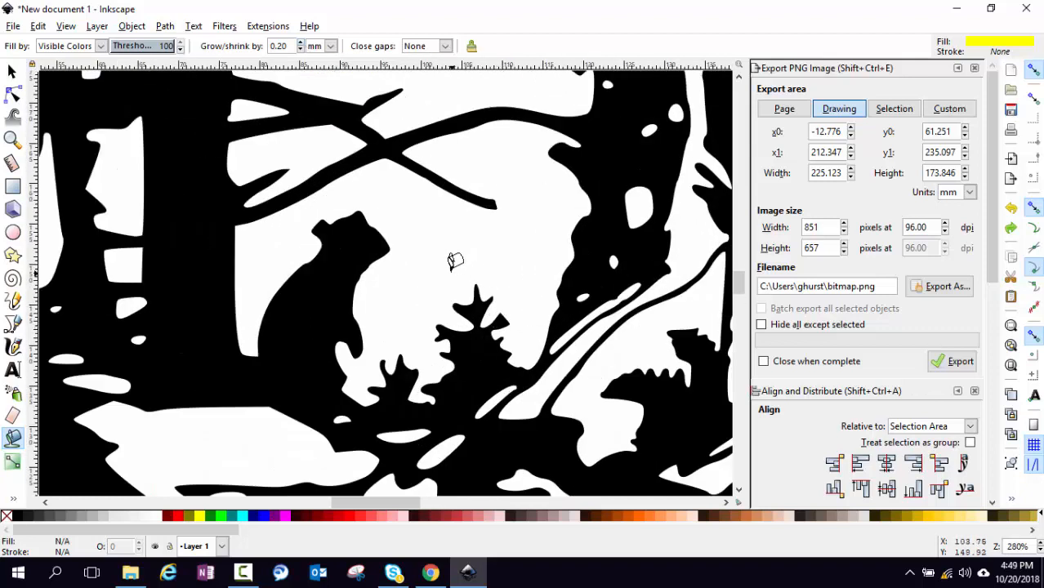
Fill the sky behind the bear and the white gaps along the ground with yellow
click(453, 265)
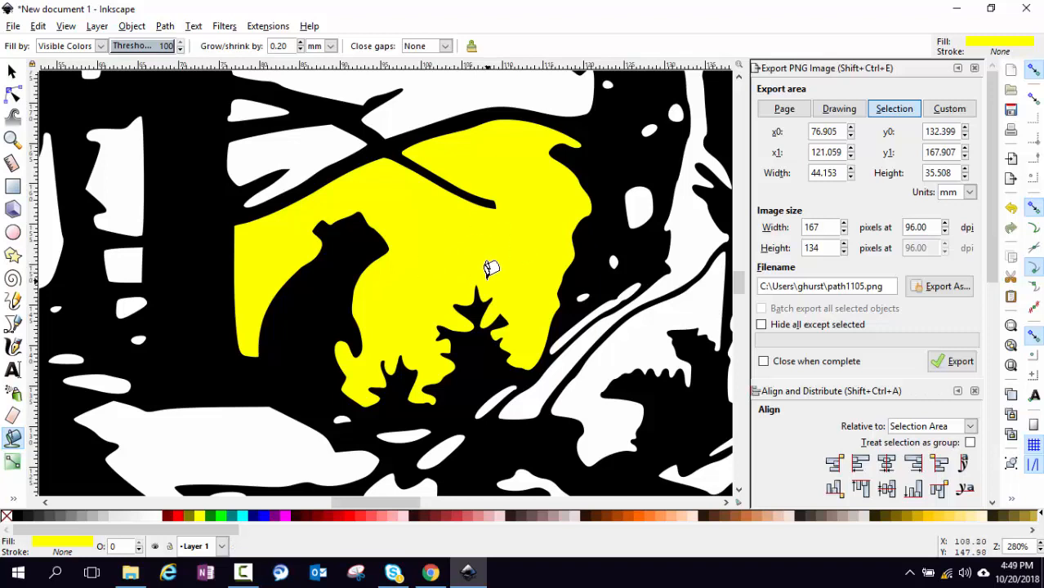
click(255, 423)
click(337, 418)
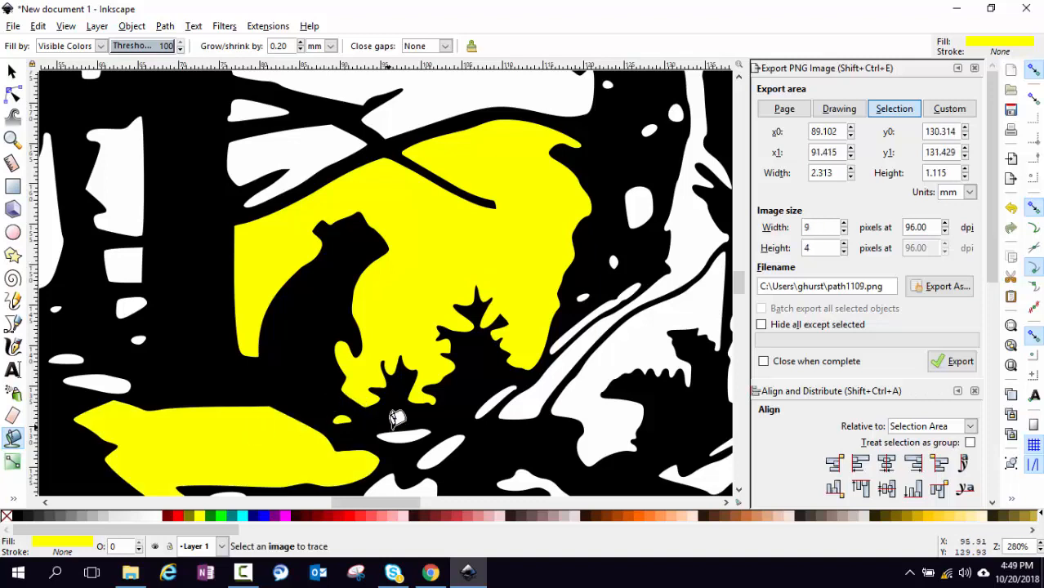
click(398, 431)
click(440, 452)
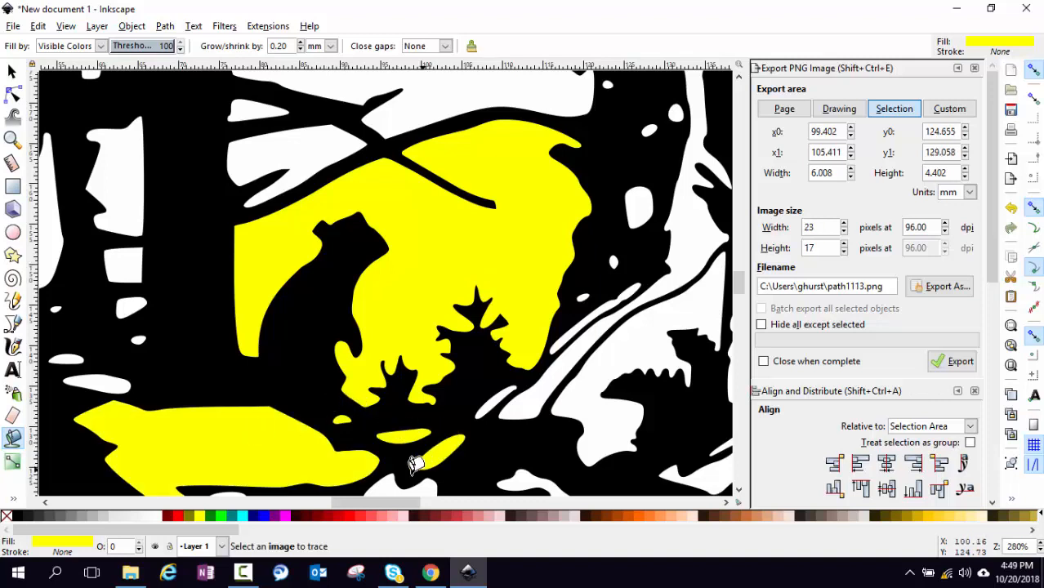
click(394, 482)
scroll(408, 457, down, 8)
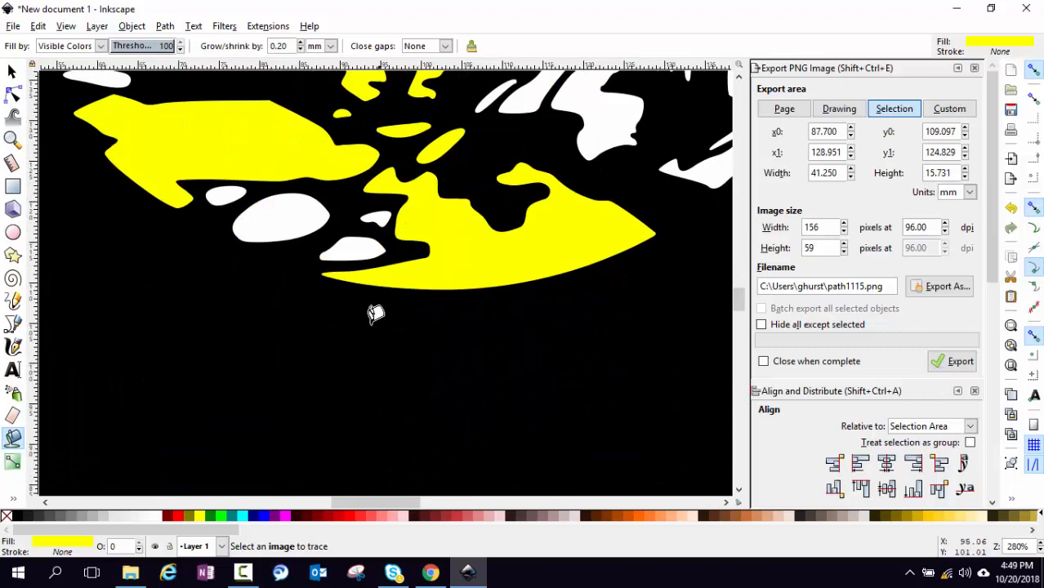
Fill the small white blobs, ovals and upper-right and right-edge shapes with yellow
click(354, 232)
click(372, 212)
click(299, 214)
click(224, 193)
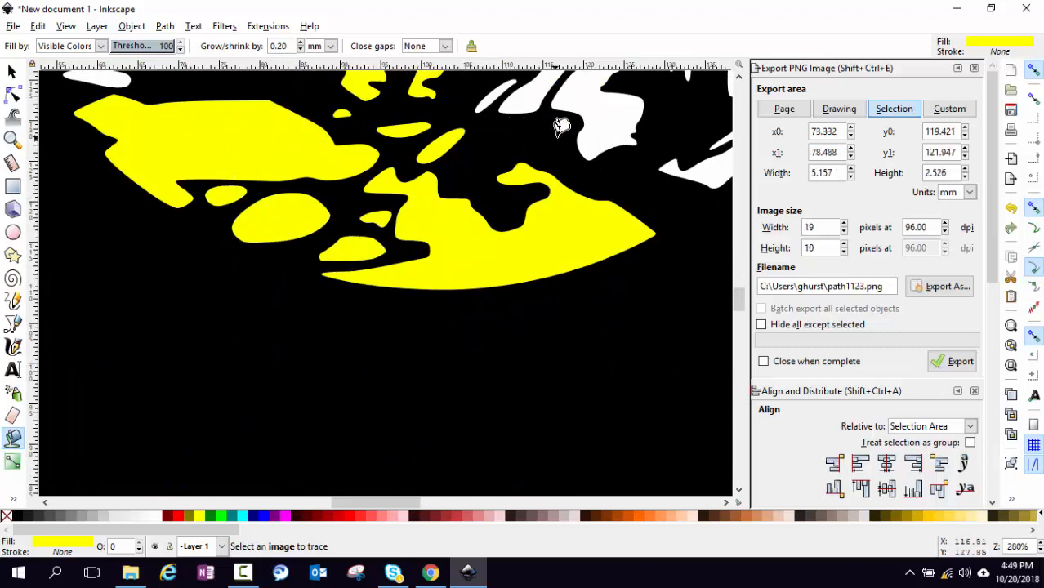
click(568, 96)
click(526, 96)
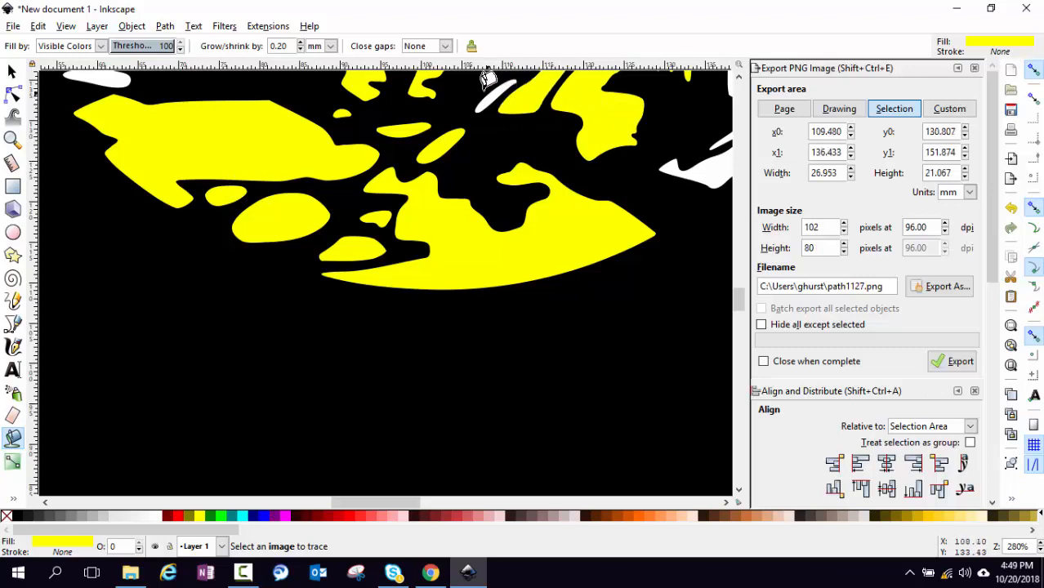
click(489, 88)
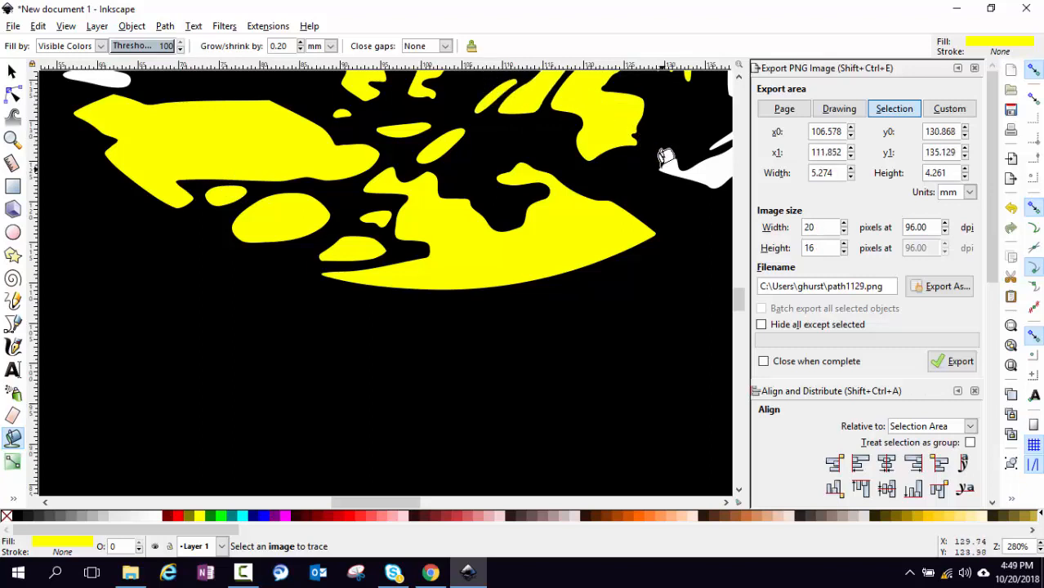
click(722, 154)
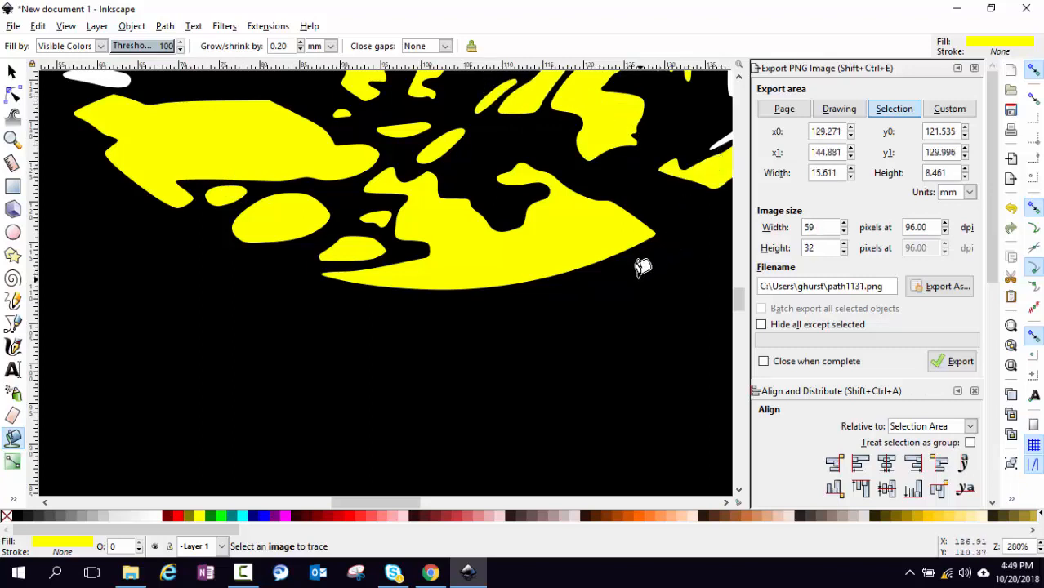
ctrl+scroll(636, 269, down, 3)
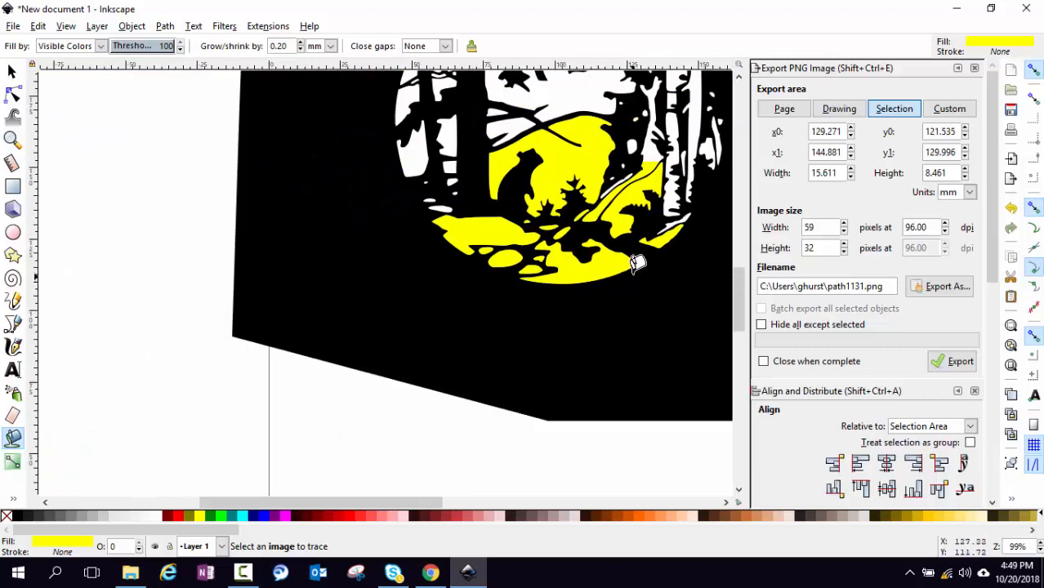
Zoom in and fill the white diagonal stripe, ovals and blobs around the bear with yellow
scroll(641, 245, up, 3)
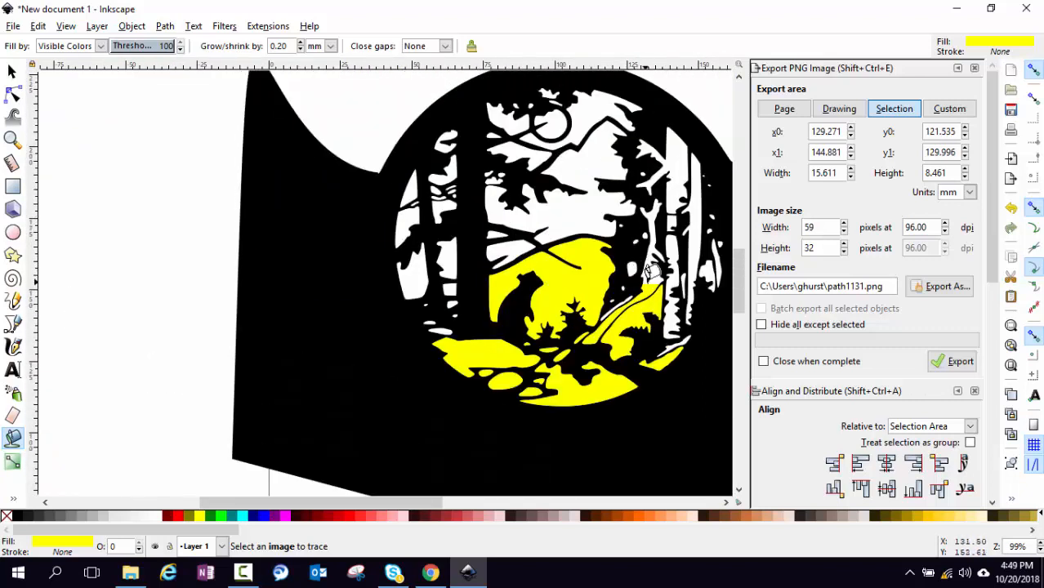
ctrl+scroll(642, 265, up, 4)
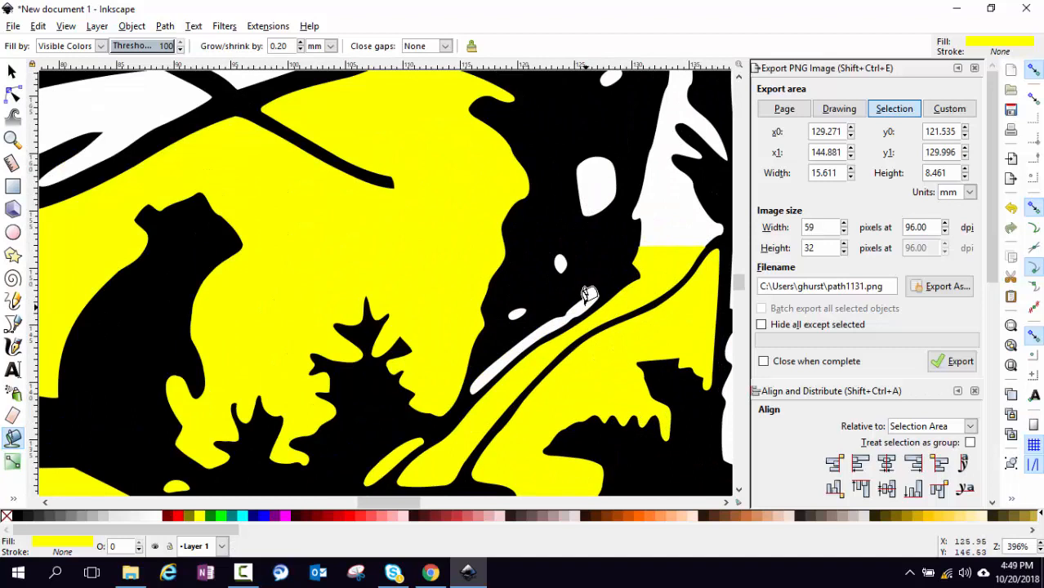
click(585, 295)
click(517, 312)
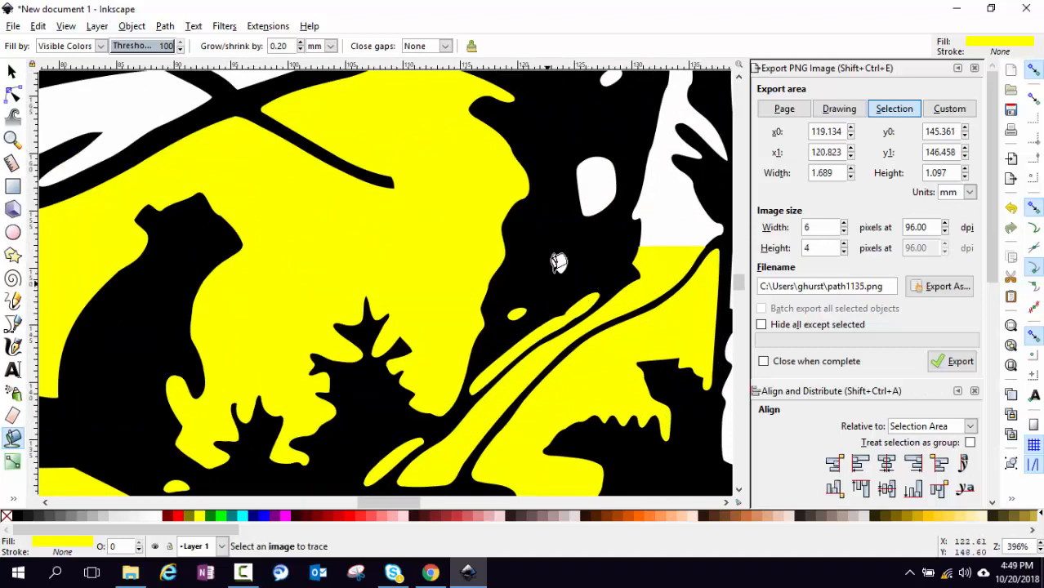
click(560, 261)
click(595, 183)
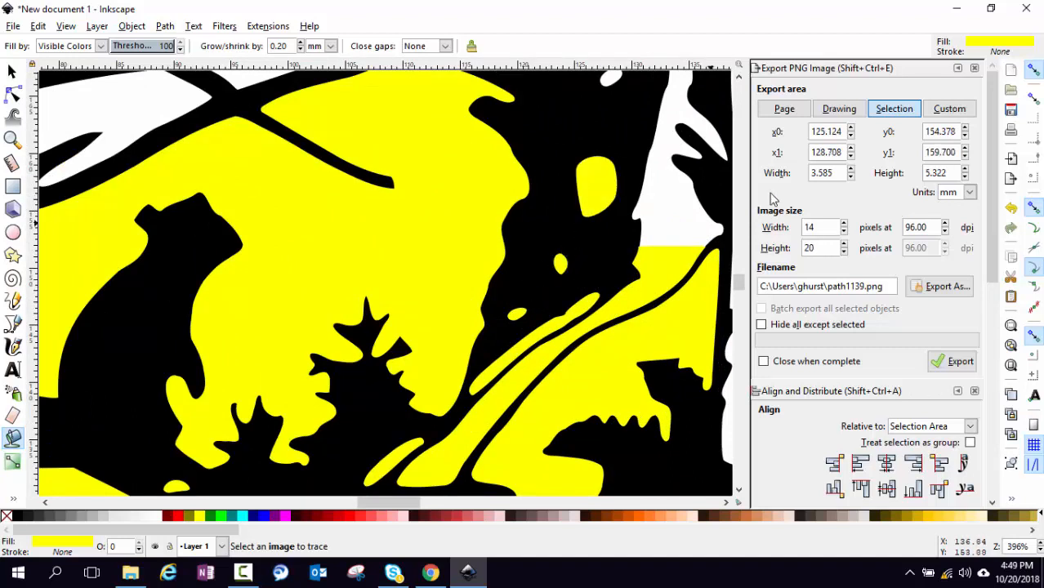
scroll(699, 158, up, 5)
click(611, 226)
click(647, 206)
click(672, 196)
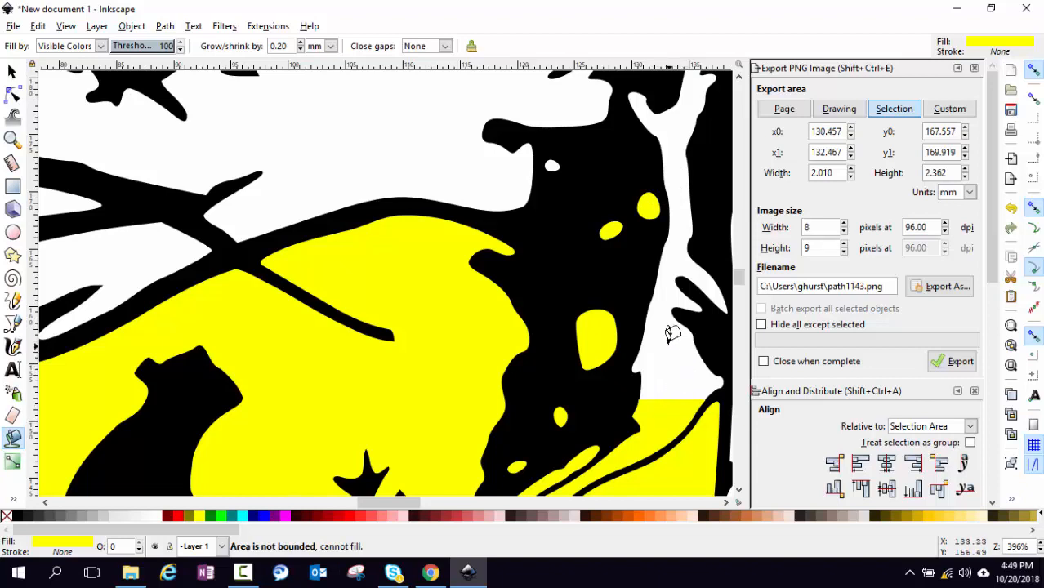
scroll(674, 328, down, 3)
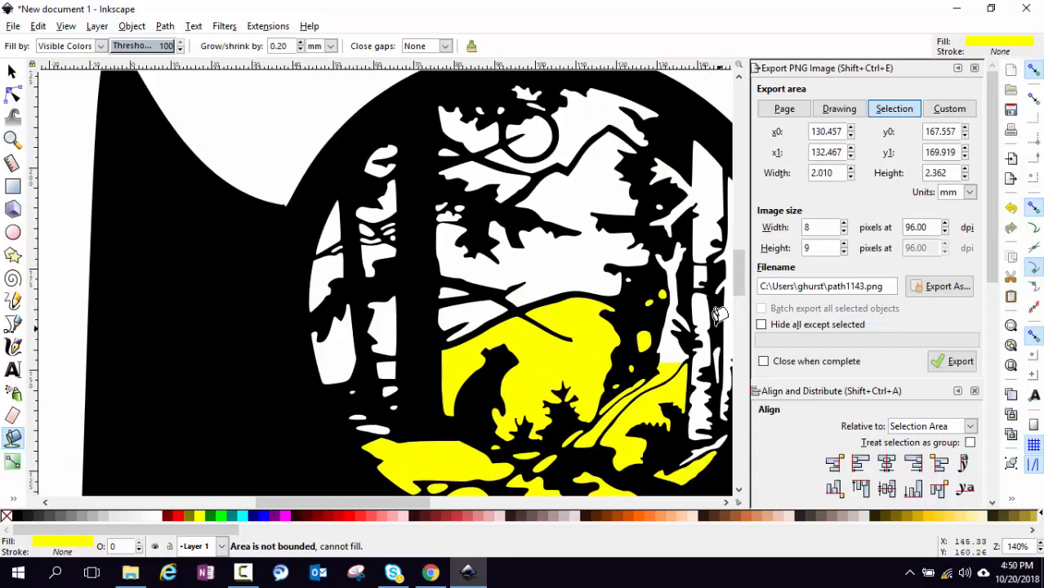
Fill the white vertical strips beside the right-hand trees and along the circle's edge with yellow
click(701, 306)
click(703, 214)
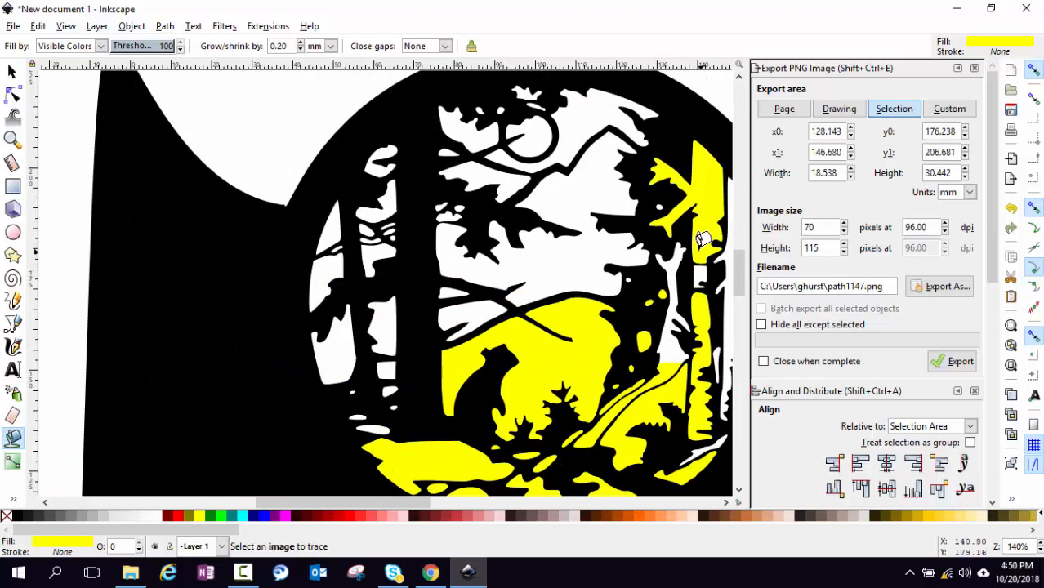
click(700, 263)
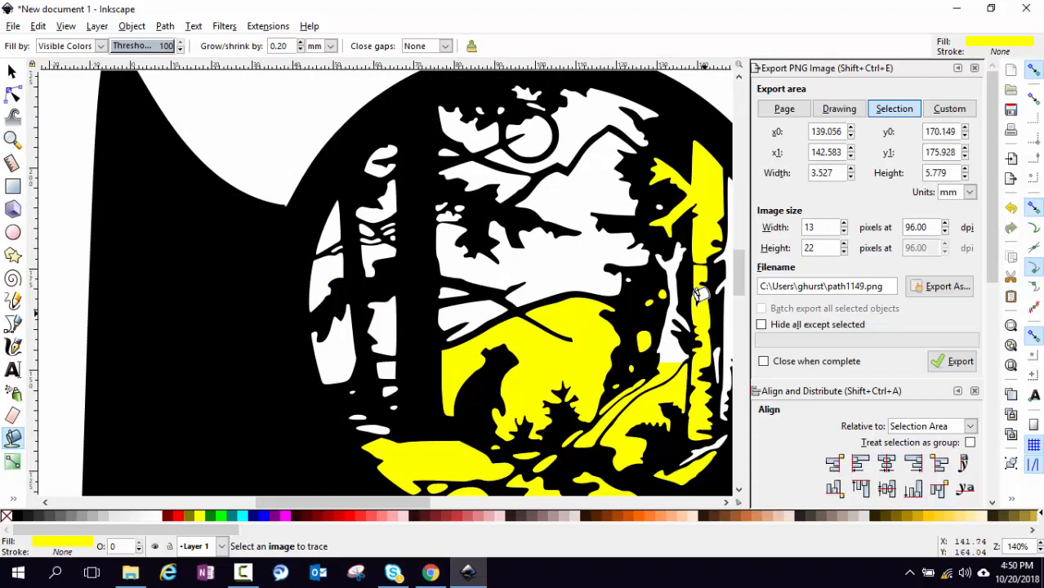
click(675, 270)
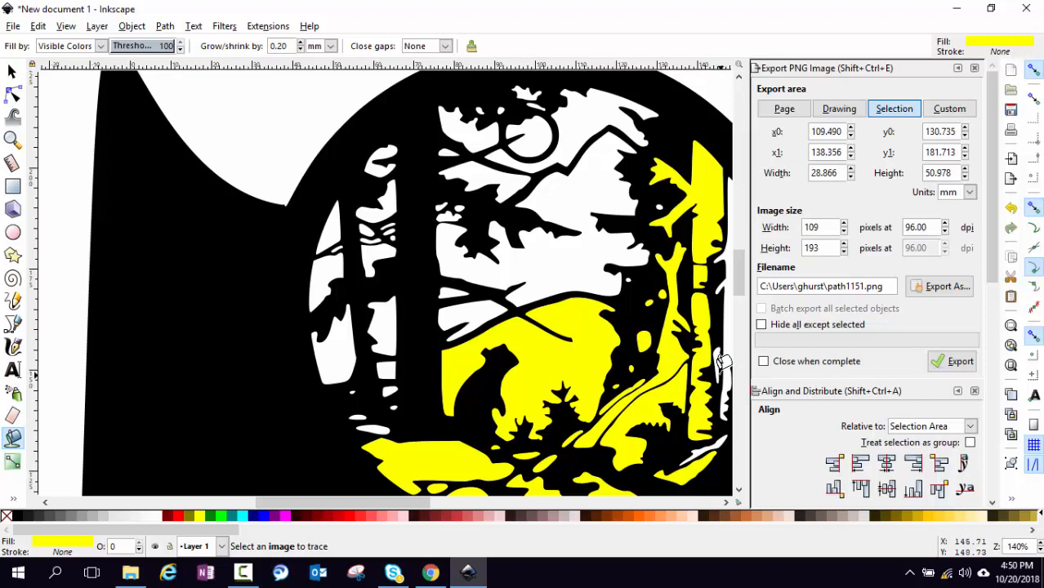
ctrl+scroll(719, 343, down, 2)
click(716, 308)
ctrl+scroll(717, 349, up, 4)
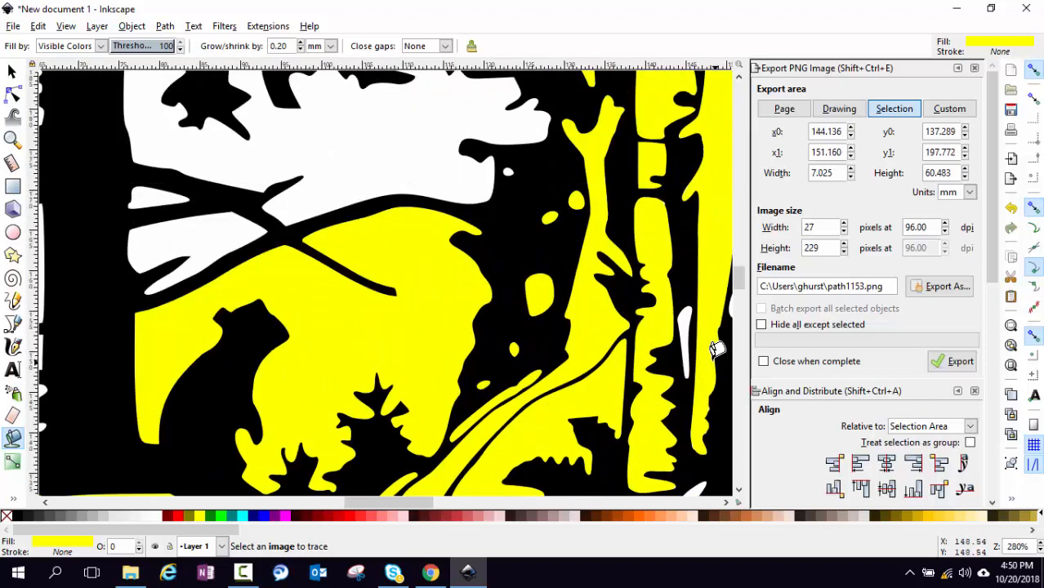
click(682, 320)
scroll(699, 405, down, 5)
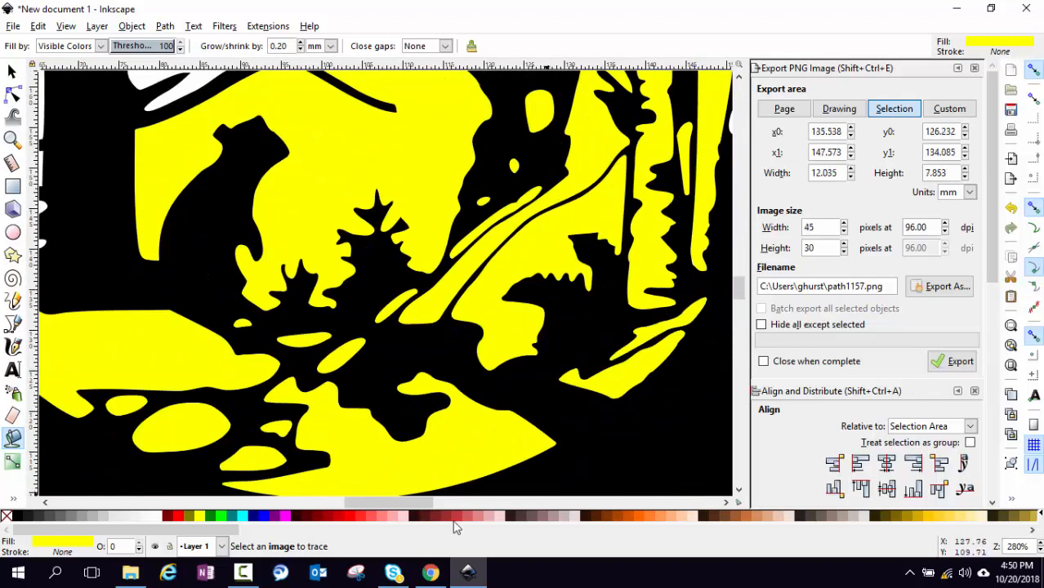
Fill the white blobs and strip along the right side of the ring, plus the small top dot, yellow
drag(379, 499, 414, 495)
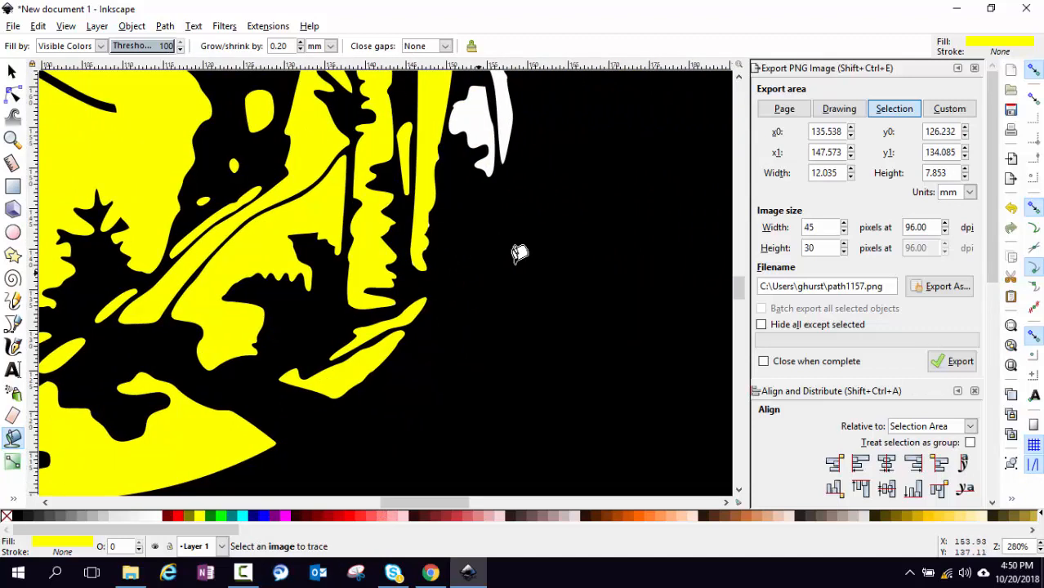
click(486, 351)
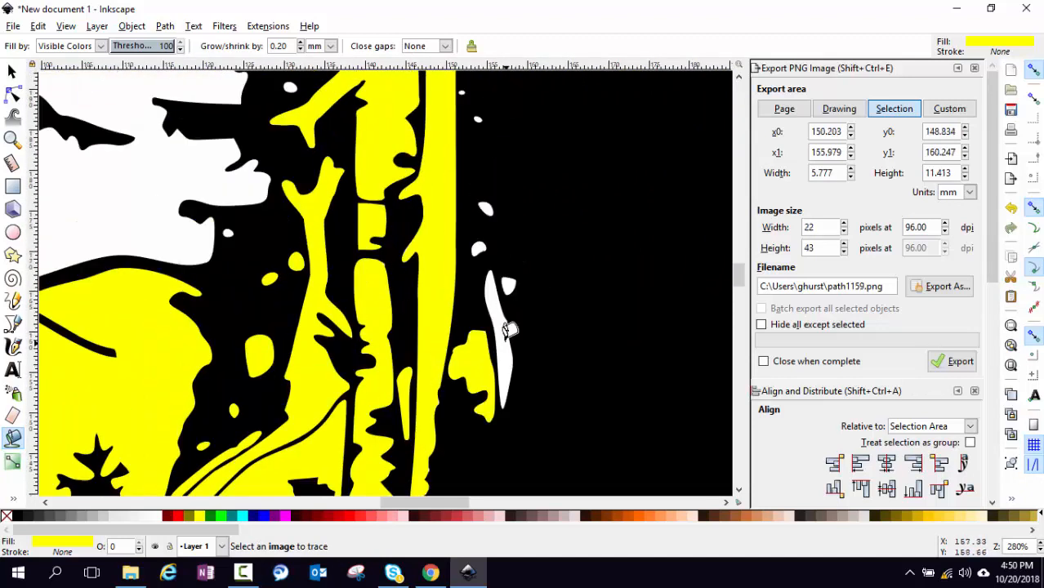
click(507, 327)
click(508, 282)
click(477, 244)
click(484, 209)
click(463, 93)
click(463, 80)
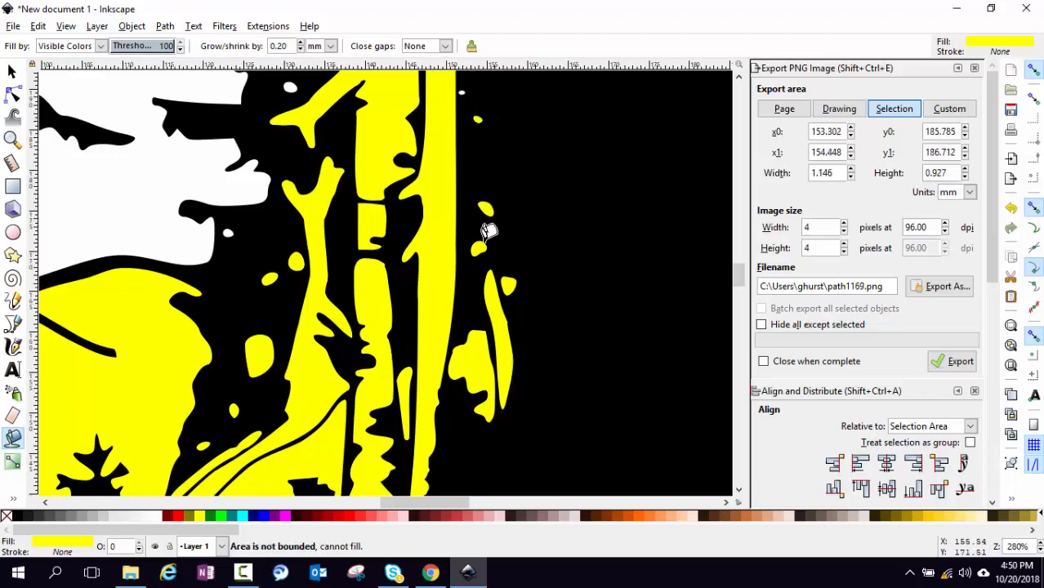
Fill a tiny dot, a small blob and the large left region yellow, undoing one fill that spread onto black
scroll(426, 249, up, 7)
ctrl+scroll(477, 343, up, 4)
click(418, 296)
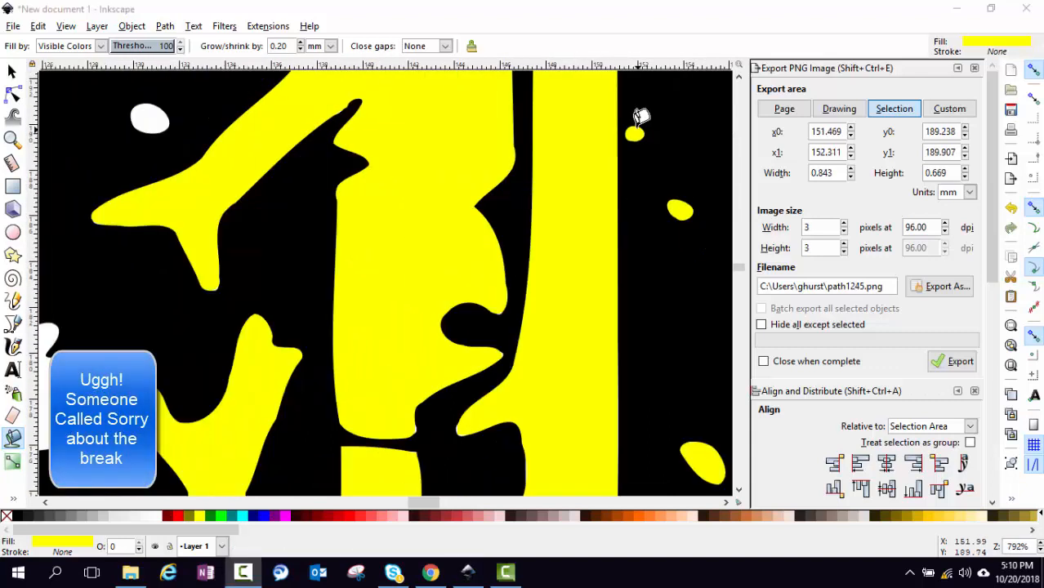
ctrl+scroll(641, 116, down, 1)
ctrl+scroll(642, 116, down, 1)
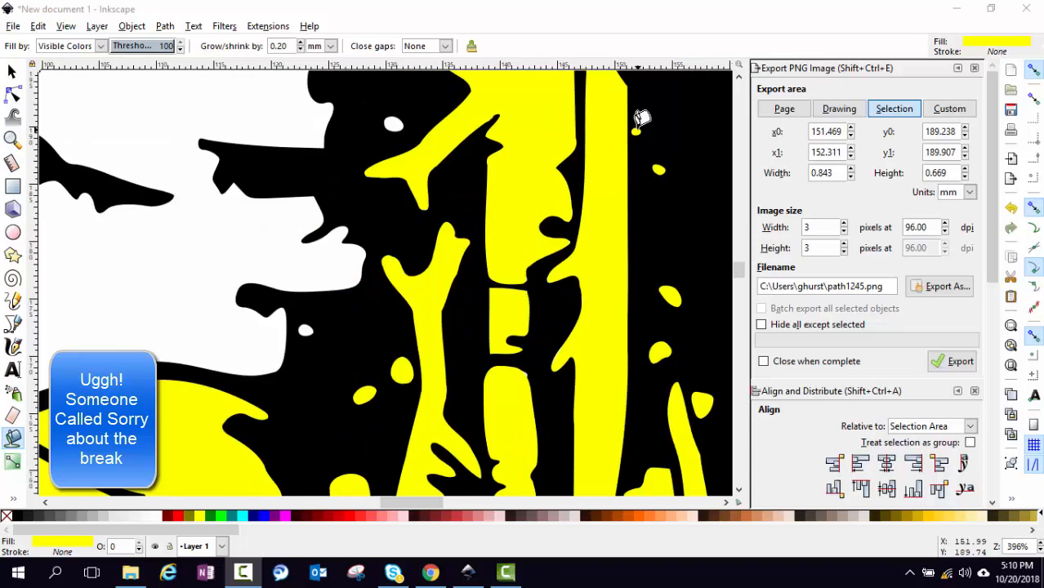
click(408, 125)
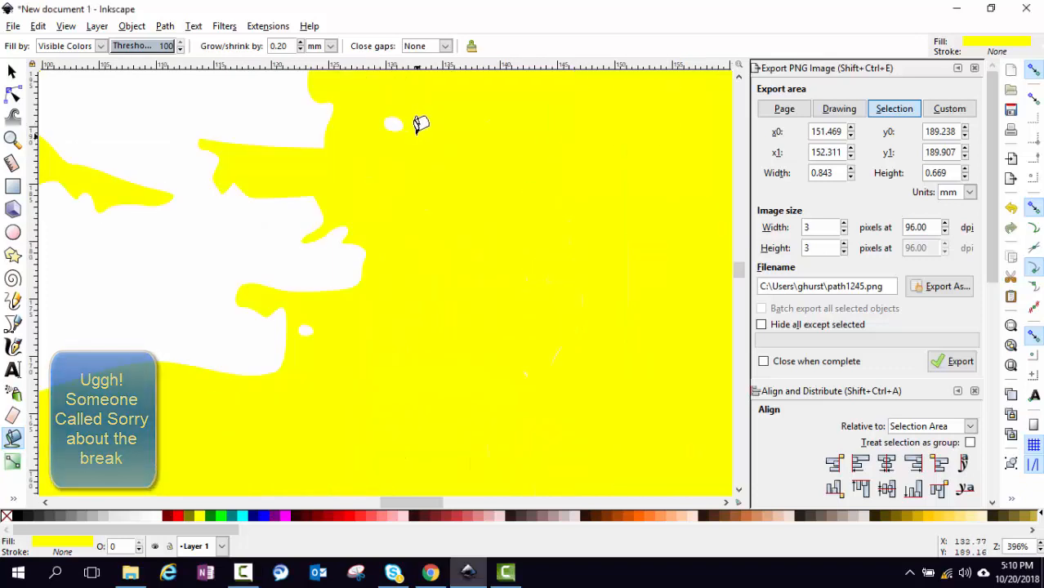
key(ctrl+z)
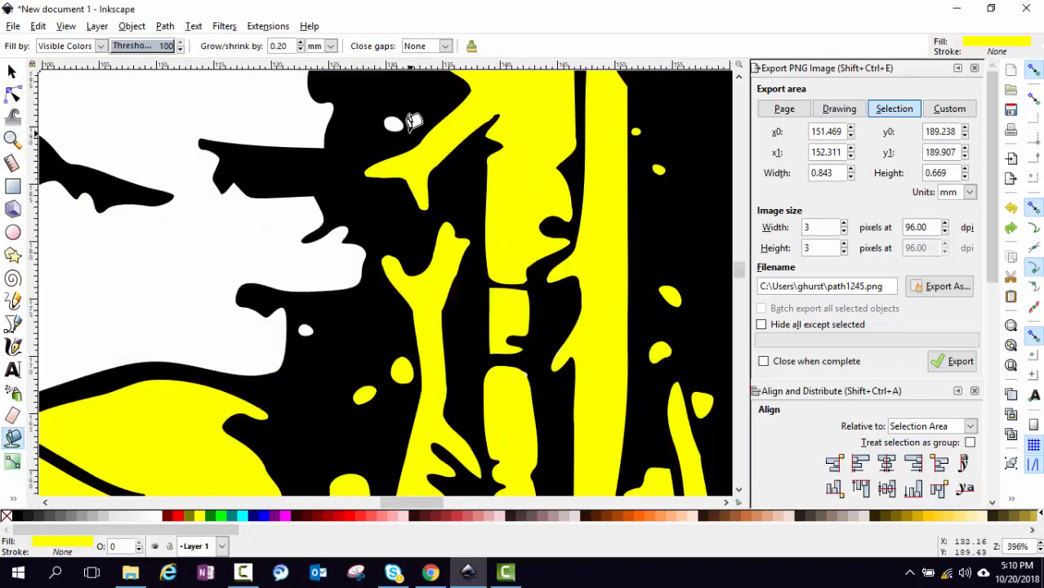
click(393, 123)
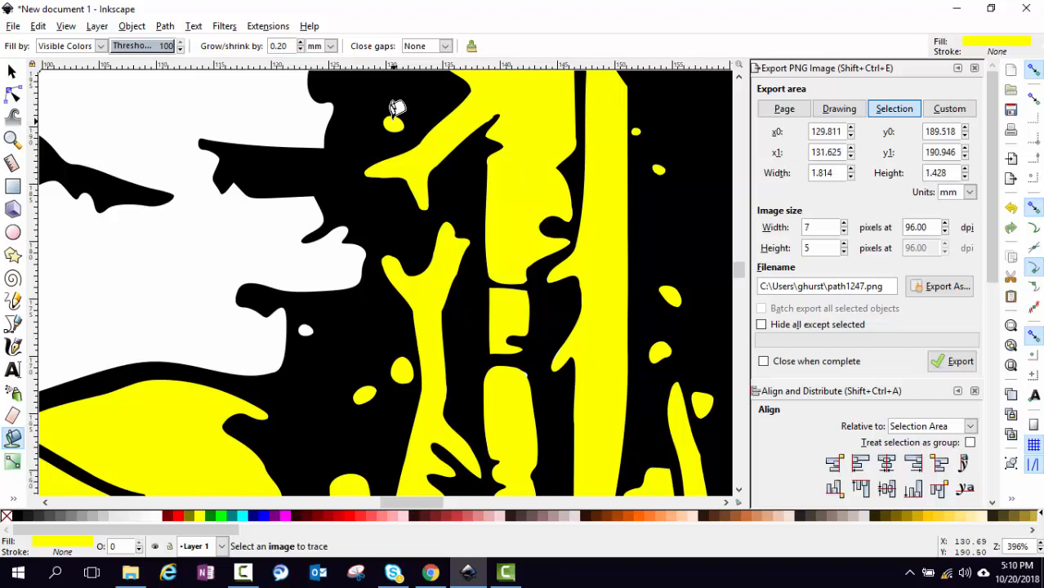
click(270, 106)
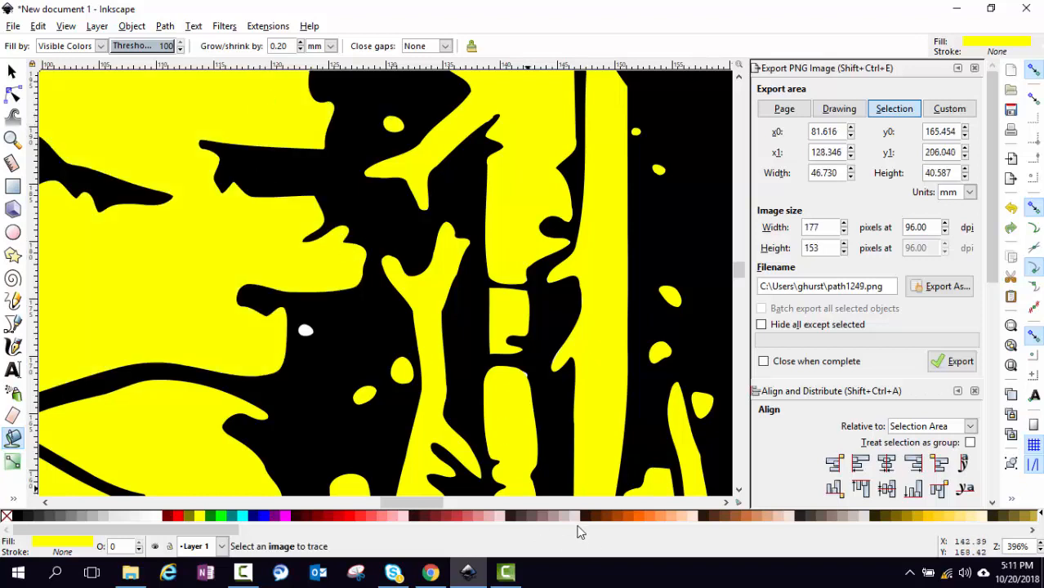
Fill the white spots at right, bottom left, left edge and top left yellow
drag(413, 499, 384, 514)
click(651, 329)
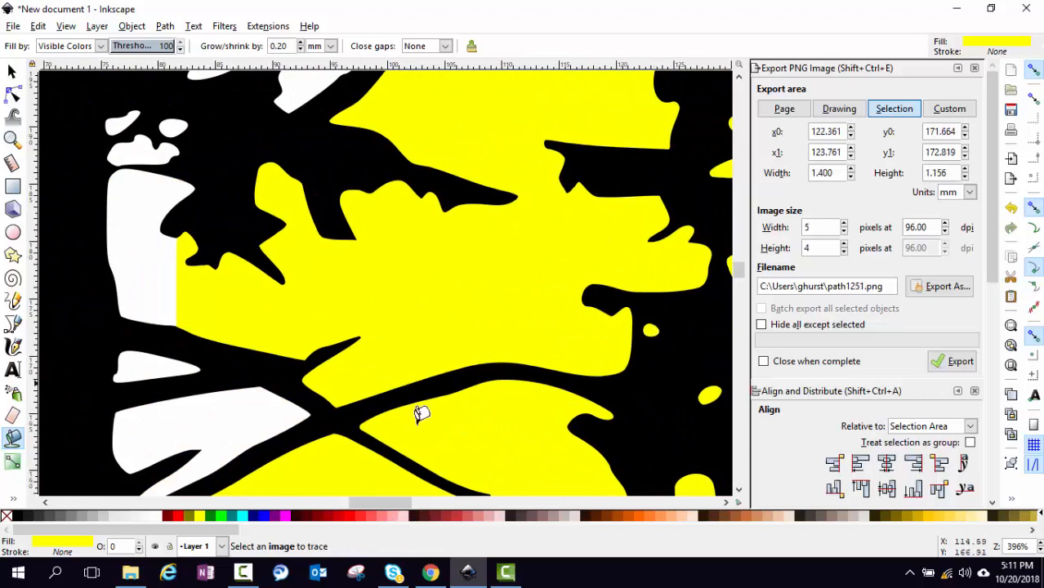
click(238, 421)
click(155, 356)
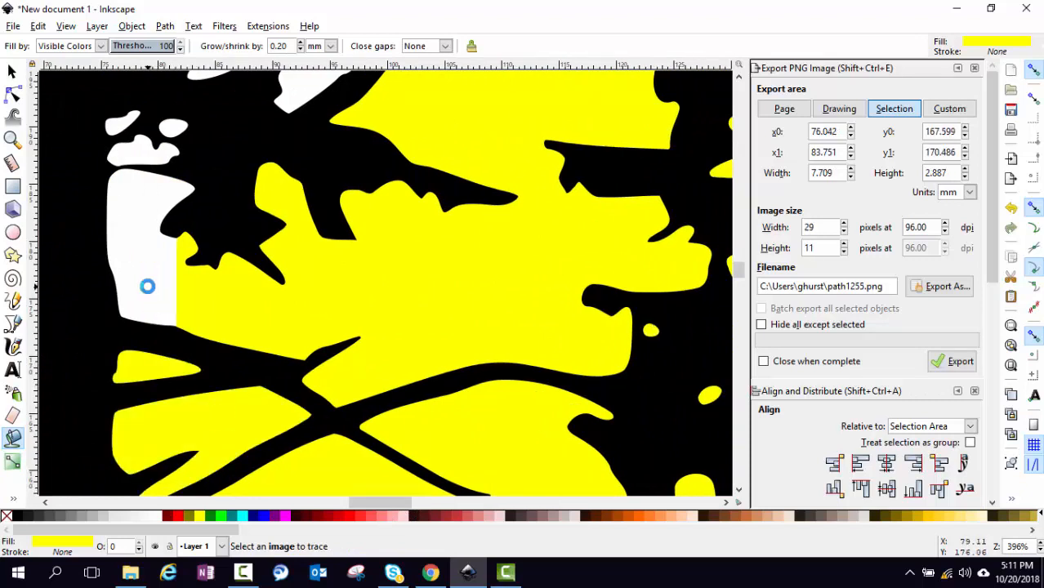
click(151, 274)
click(167, 132)
click(172, 129)
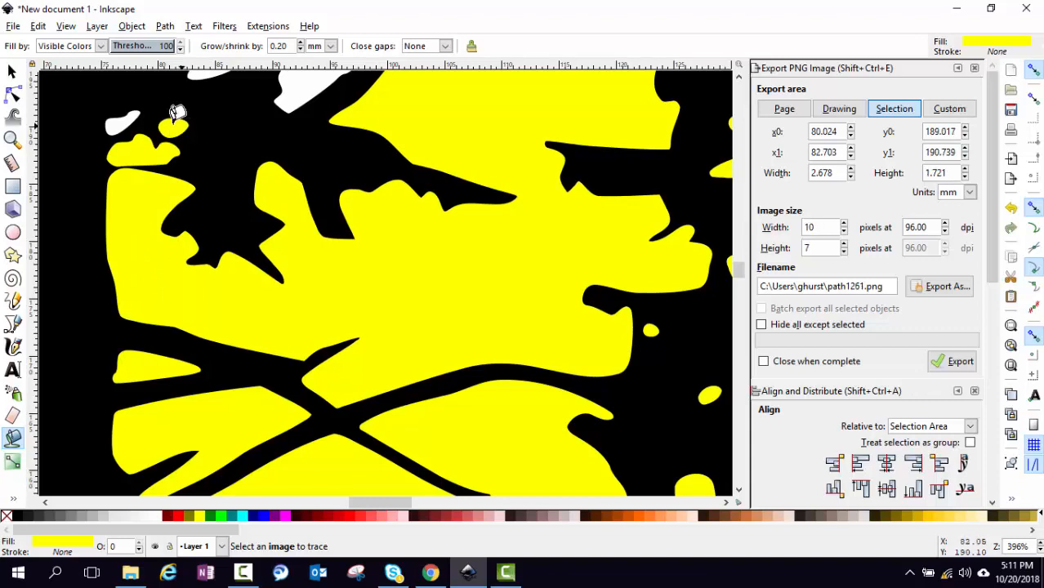
click(124, 121)
Fill the gaps among the branches and inside the moon, then undo those fills that spread too far
scroll(204, 114, up, 5)
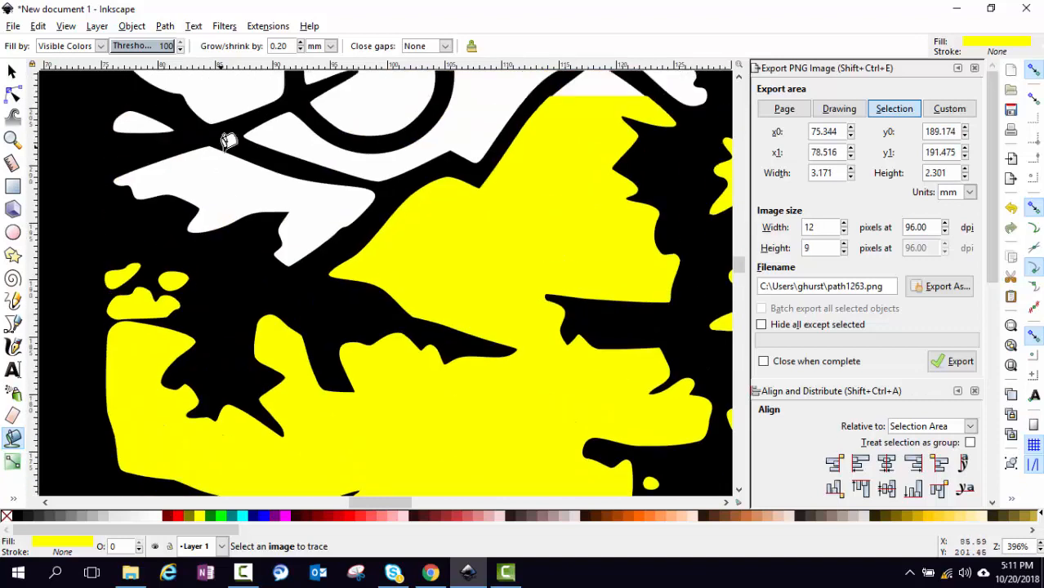
click(237, 173)
click(286, 131)
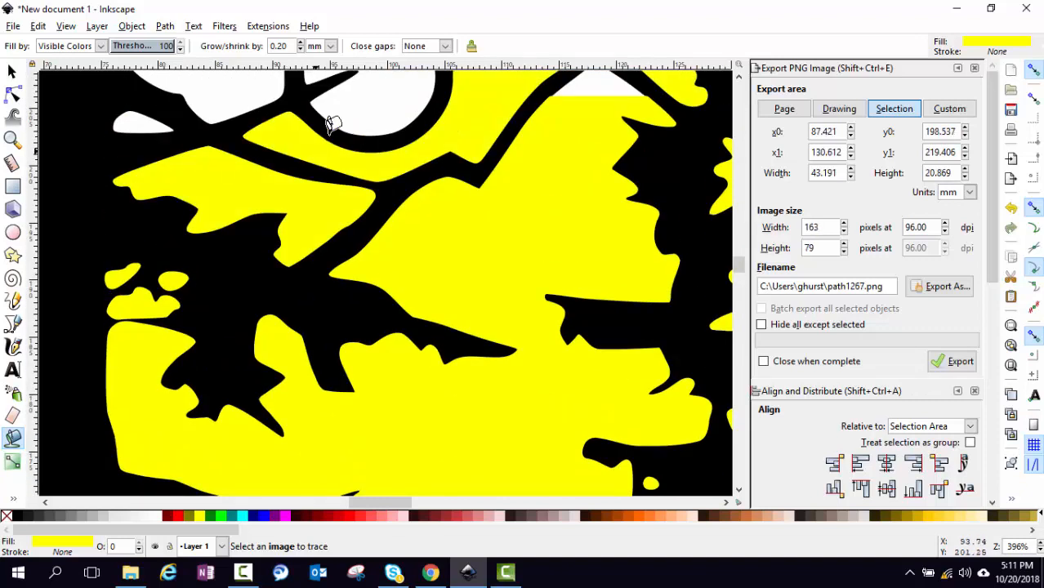
click(370, 102)
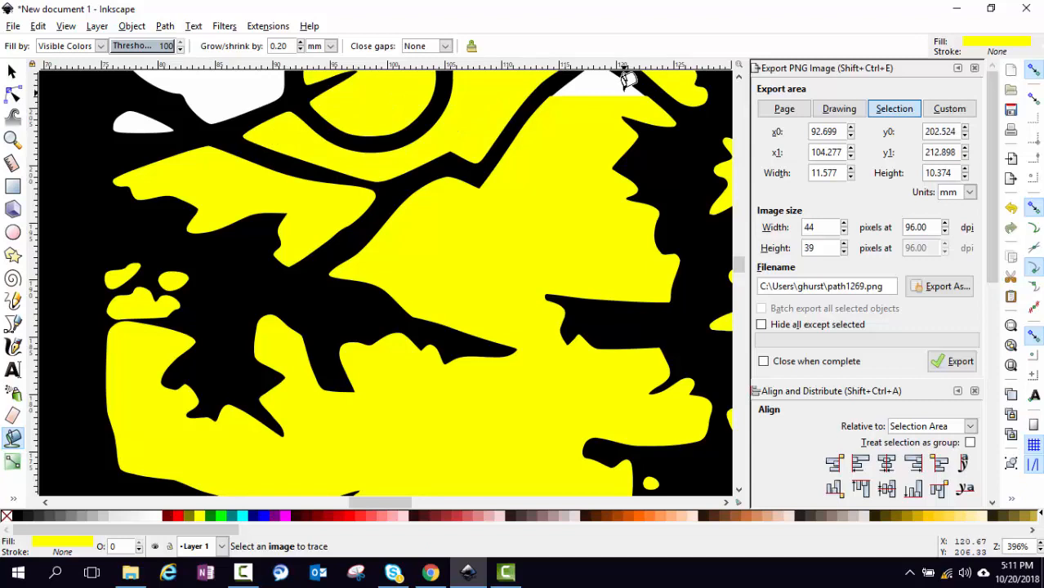
scroll(617, 87, up, 1)
scroll(617, 93, down, 2)
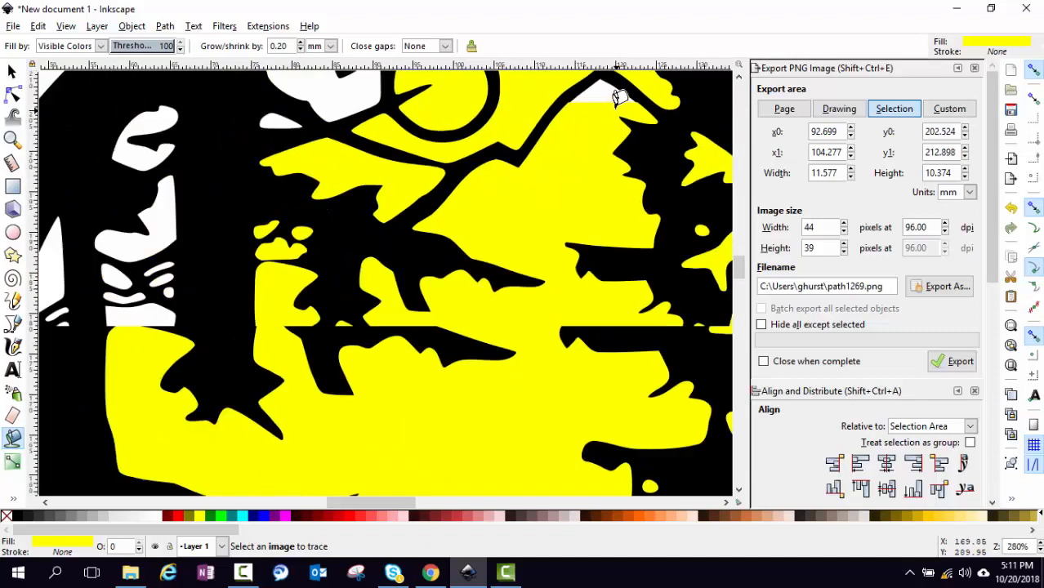
scroll(613, 119, up, 4)
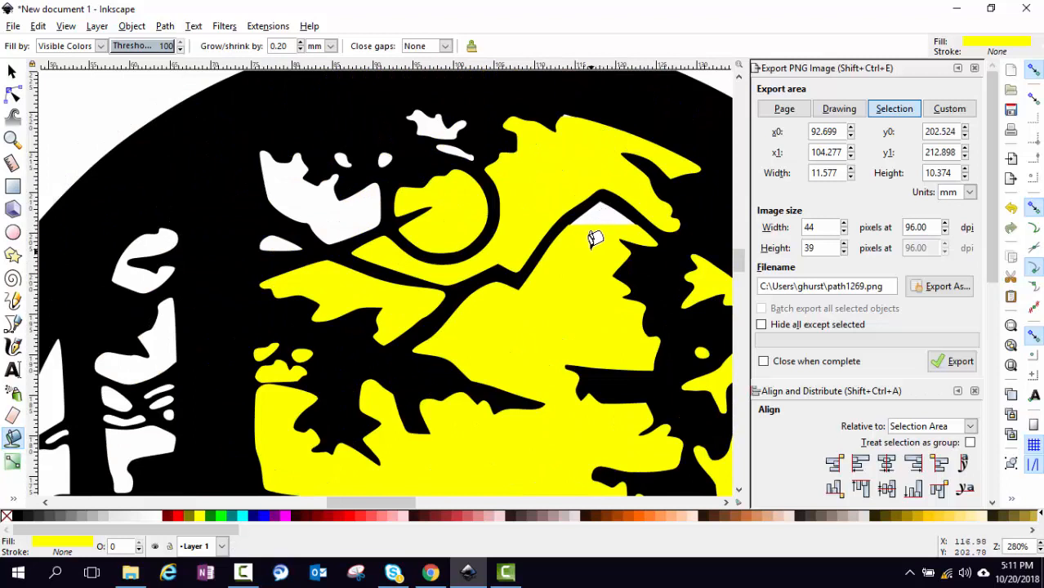
key(ctrl+z)
key(ctrl+z)
key(ctrl+z)
key(ctrl+z)
key(ctrl+z)
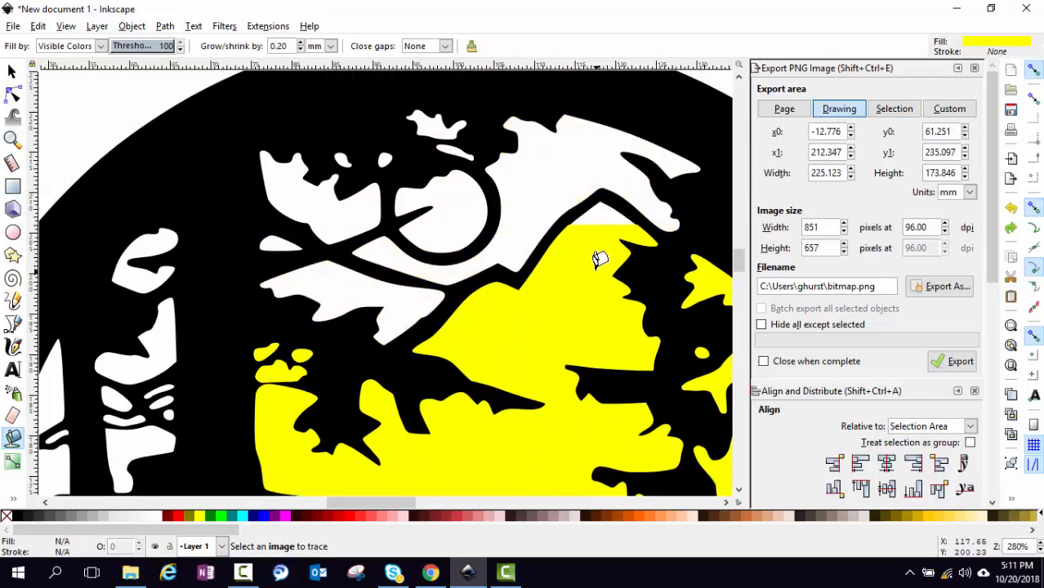
key(ctrl+z)
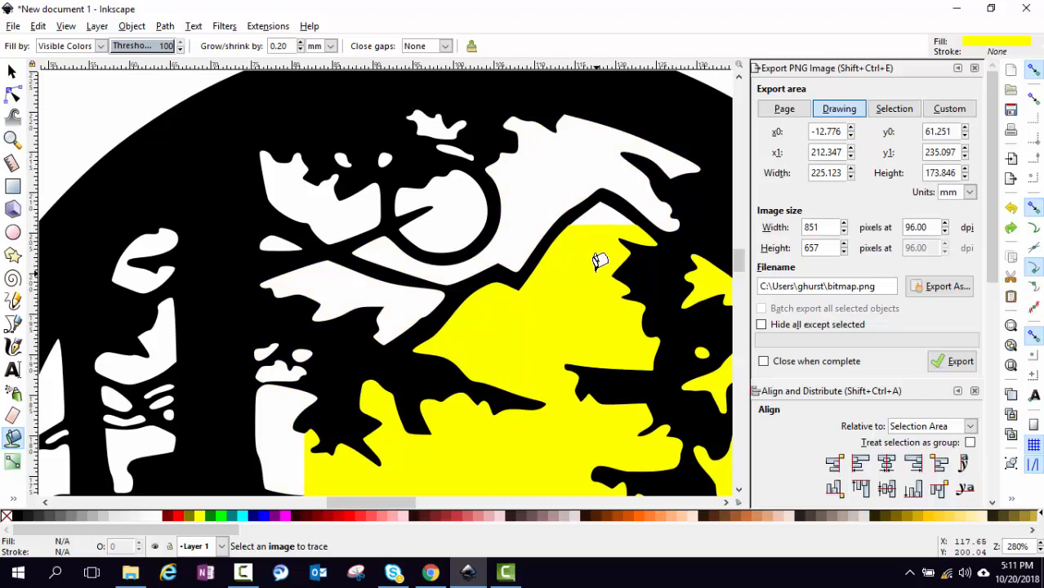
Fill the lower-left white area, the band left of centre and nearby small patches yellow
click(298, 439)
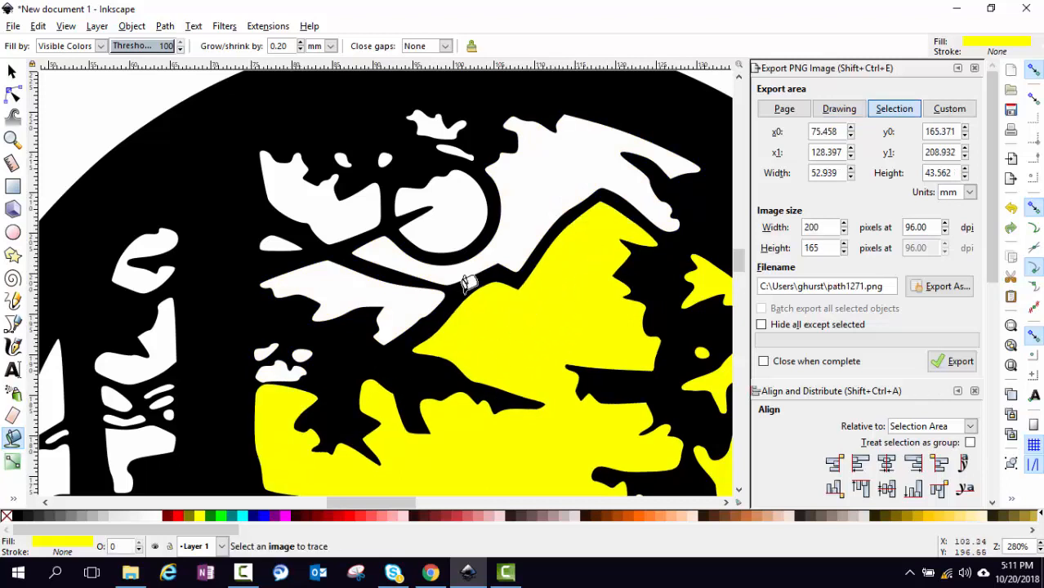
click(364, 315)
click(282, 368)
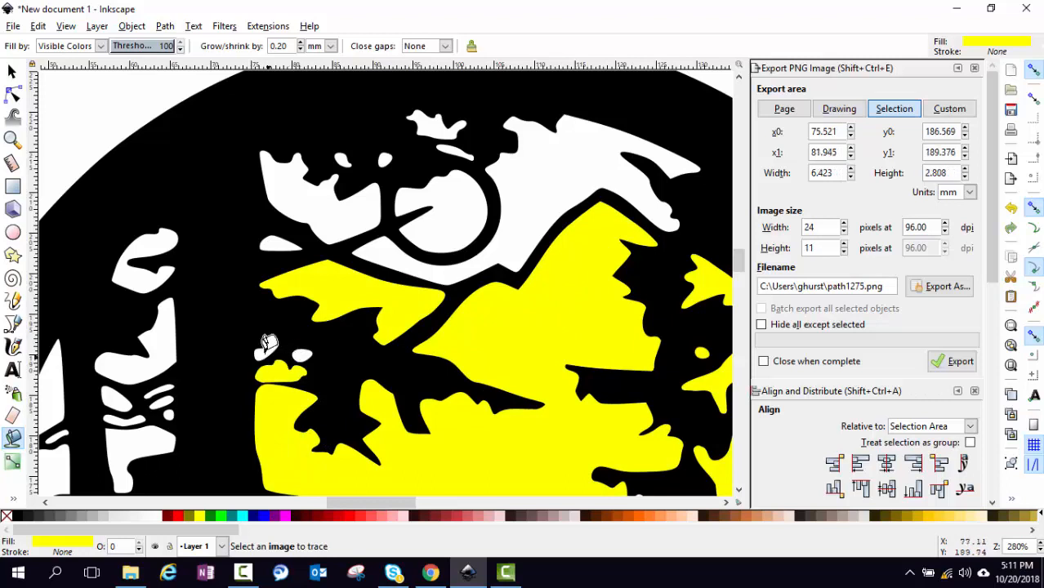
click(268, 352)
click(303, 350)
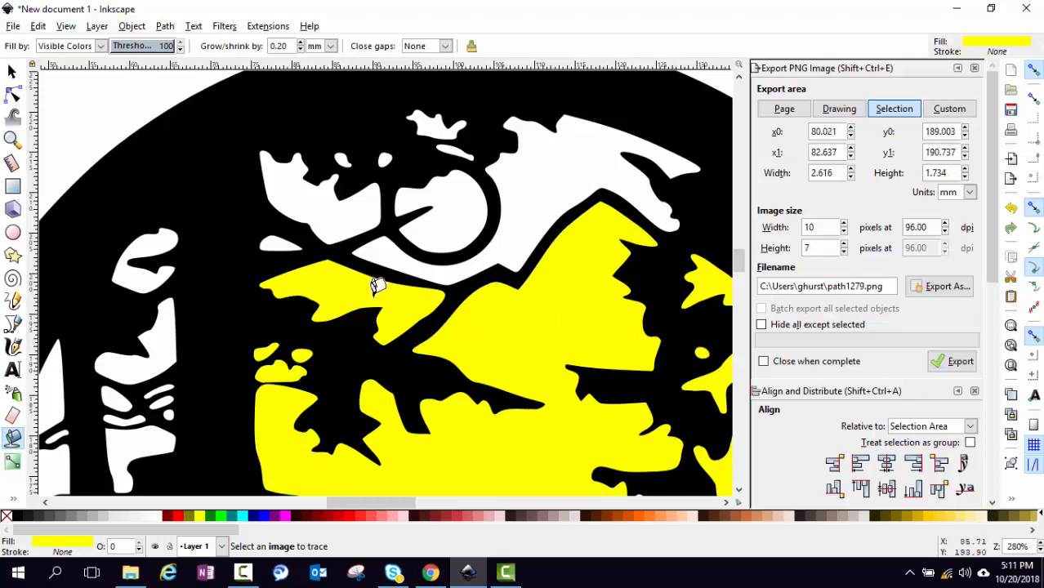
Fill the moon interior, the band right of it and the small blobs near the top yellow
click(441, 214)
click(533, 174)
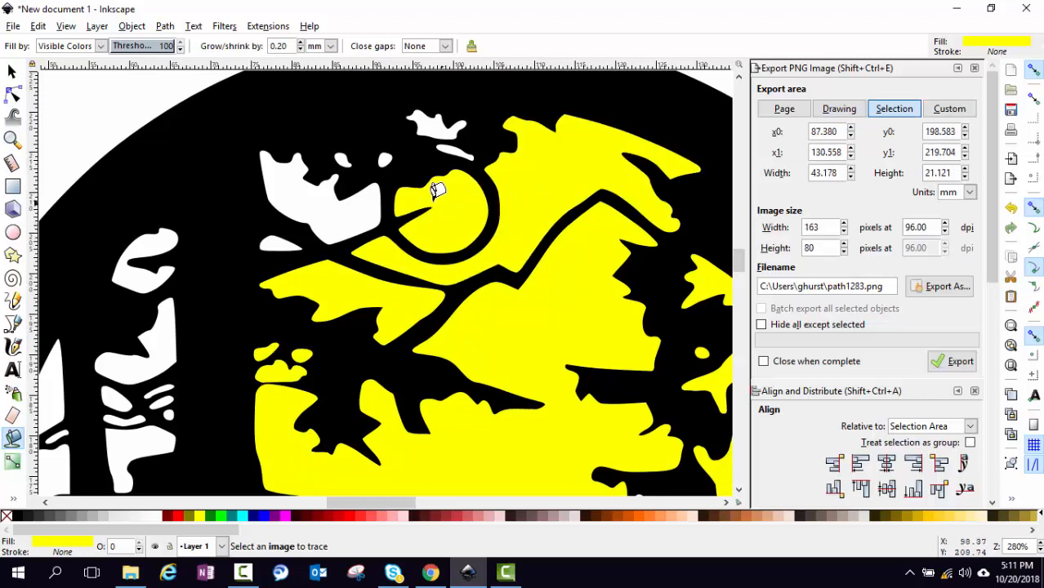
click(364, 201)
click(343, 152)
click(387, 152)
click(441, 112)
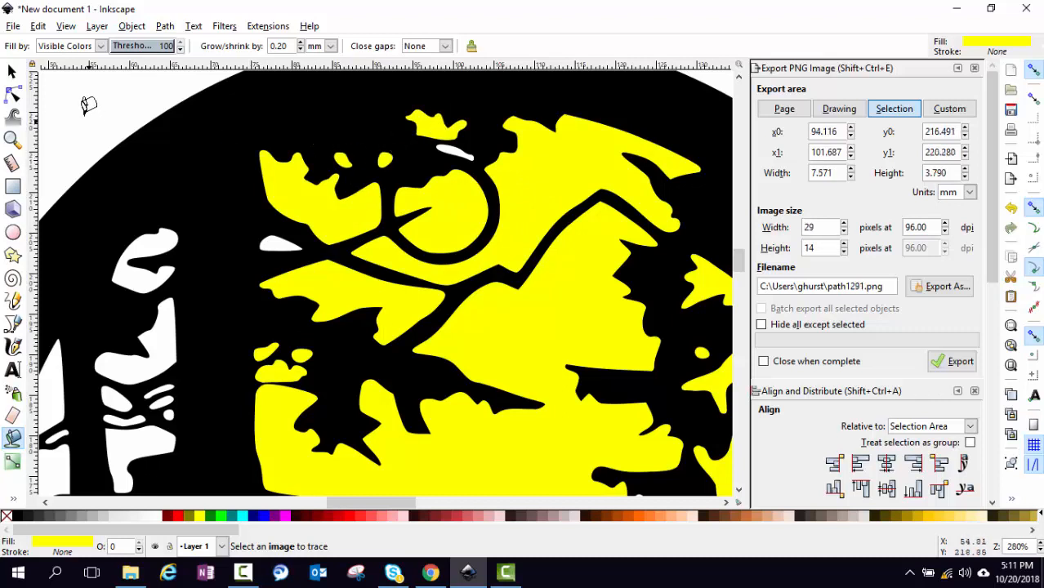
click(11, 72)
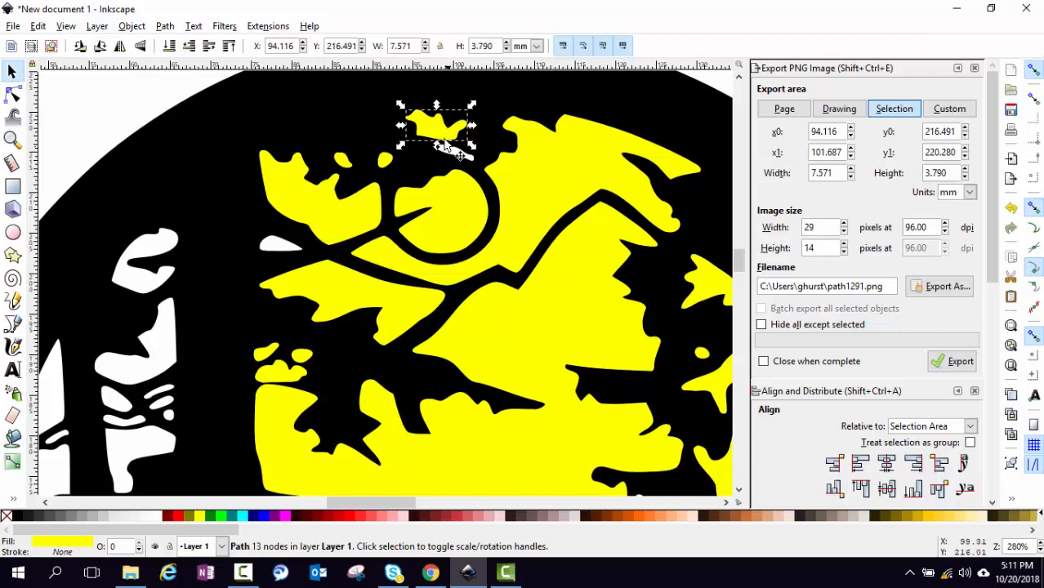
Select and delete the oversized yellow fill on the upper-left branch patch
click(329, 202)
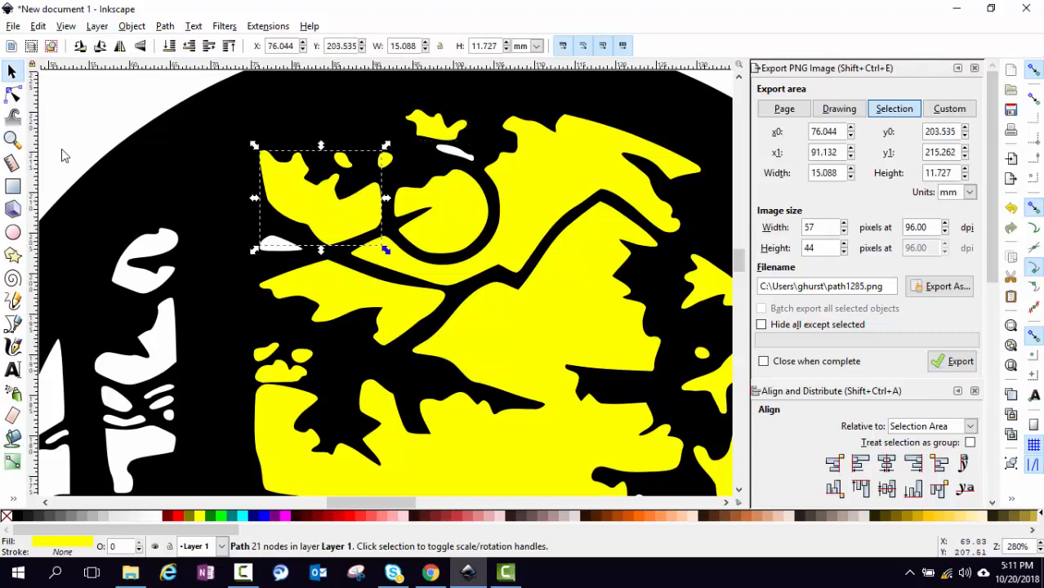
key(ctrl)
key(ctrl)
key(Delete)
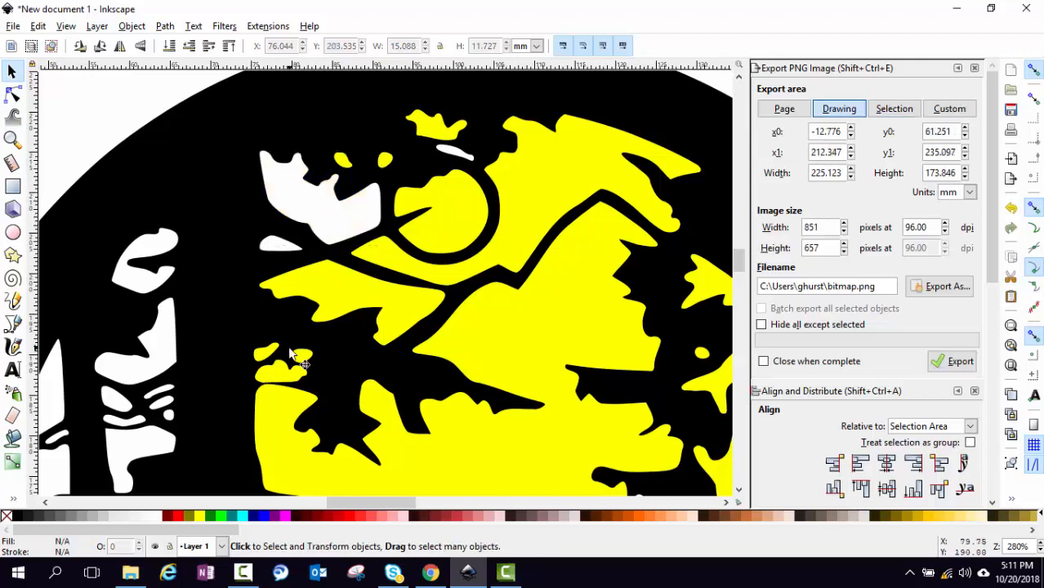
key(shift+F7)
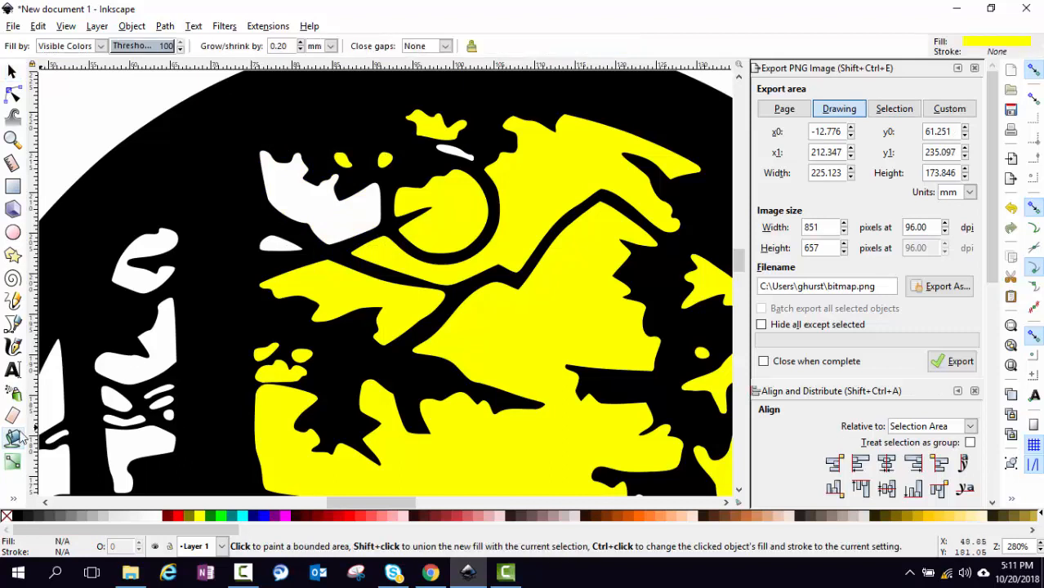
Refill the upper-left white area and fill the sliver below the crown and the left-side blobs yellow
click(341, 219)
click(448, 151)
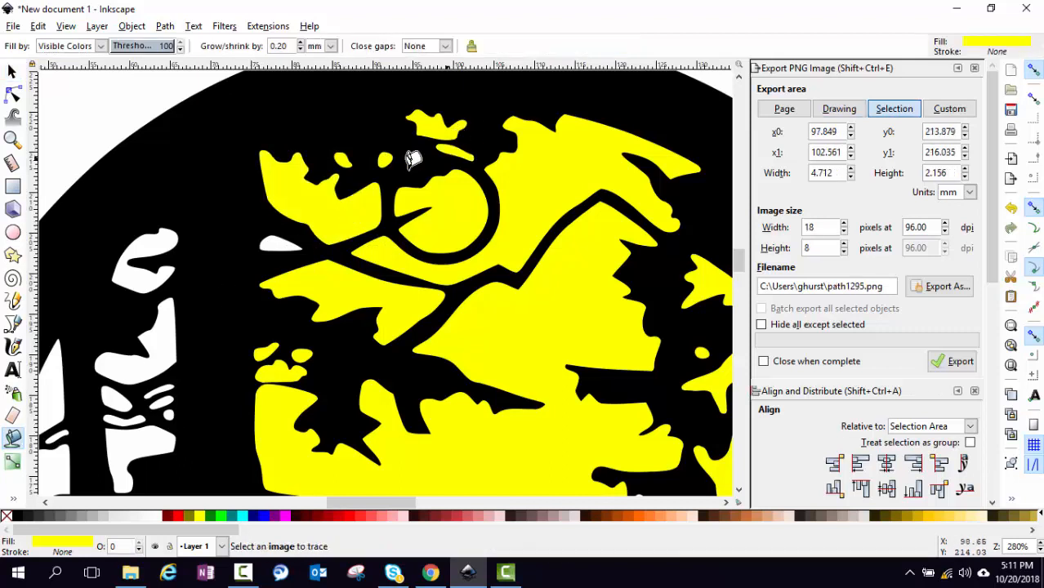
click(278, 239)
click(150, 237)
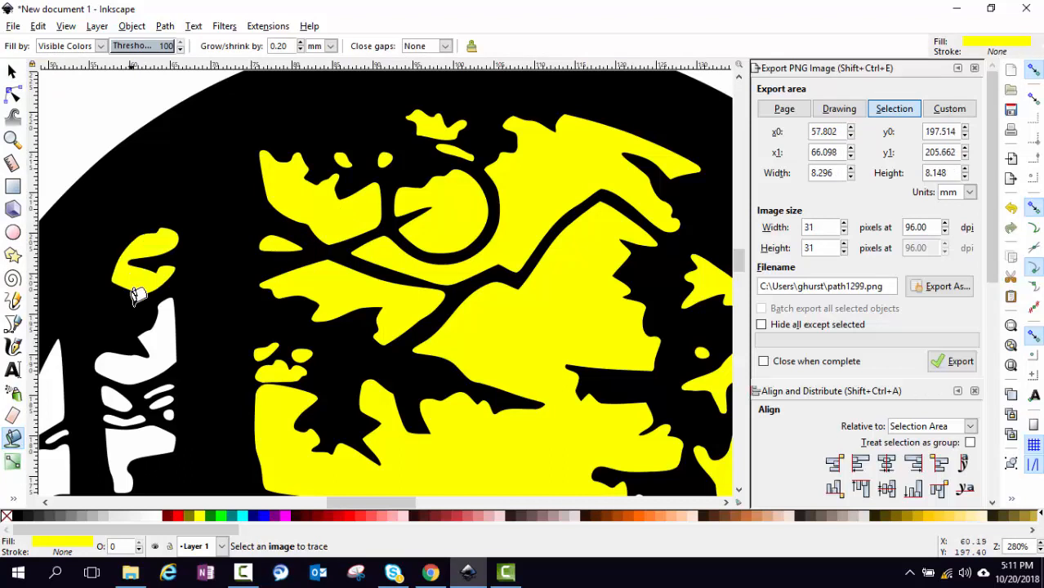
click(154, 336)
click(118, 398)
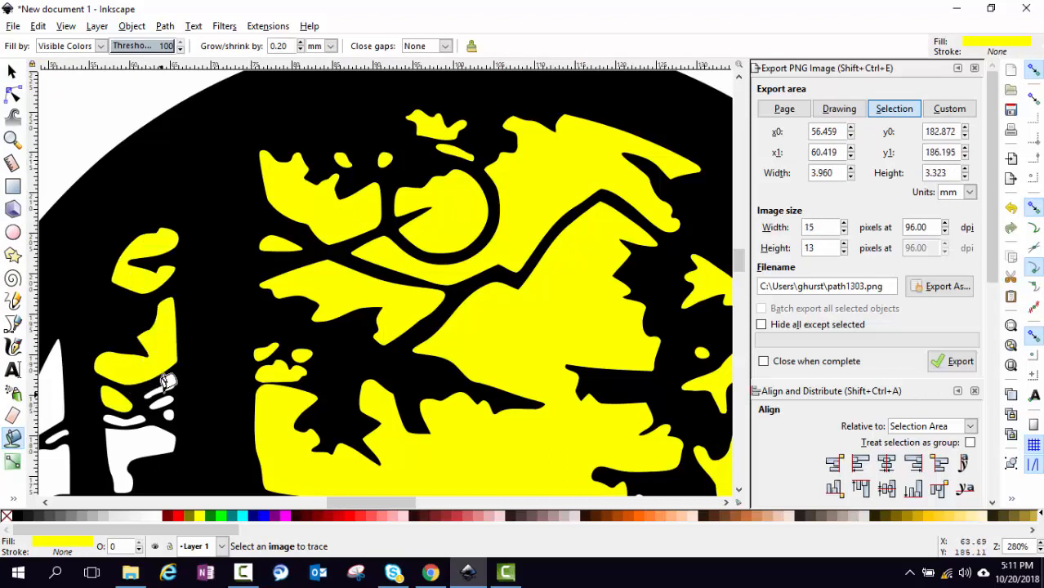
Fill the slivers, dot and blobs at the lower left and left edge yellow
click(164, 391)
click(164, 402)
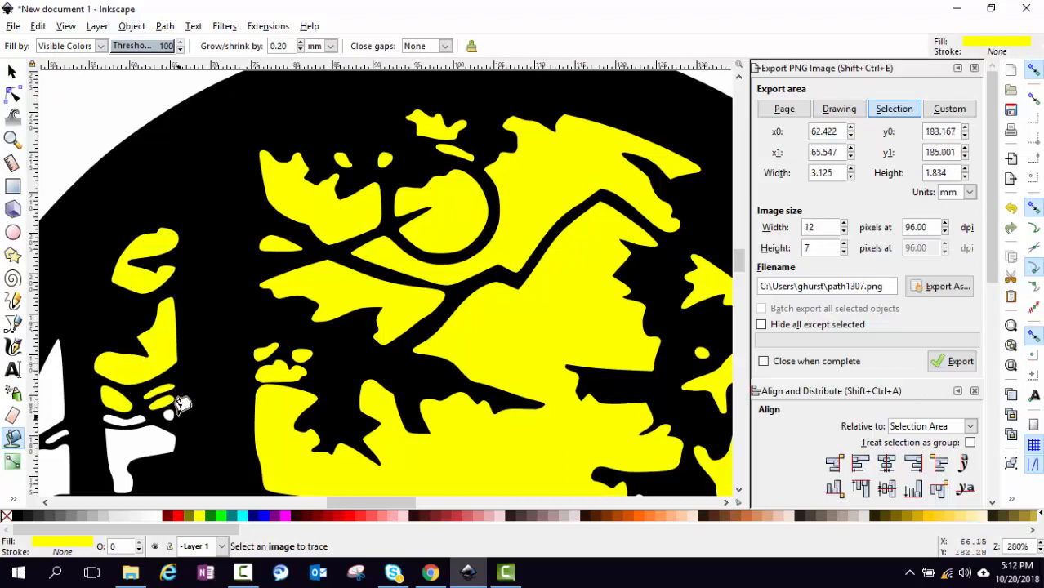
click(169, 414)
click(149, 430)
click(129, 418)
click(57, 425)
click(54, 392)
Fill the white areas on both sides of the trunk, a tiny blob and a small left patch yellow
scroll(123, 404, down, 10)
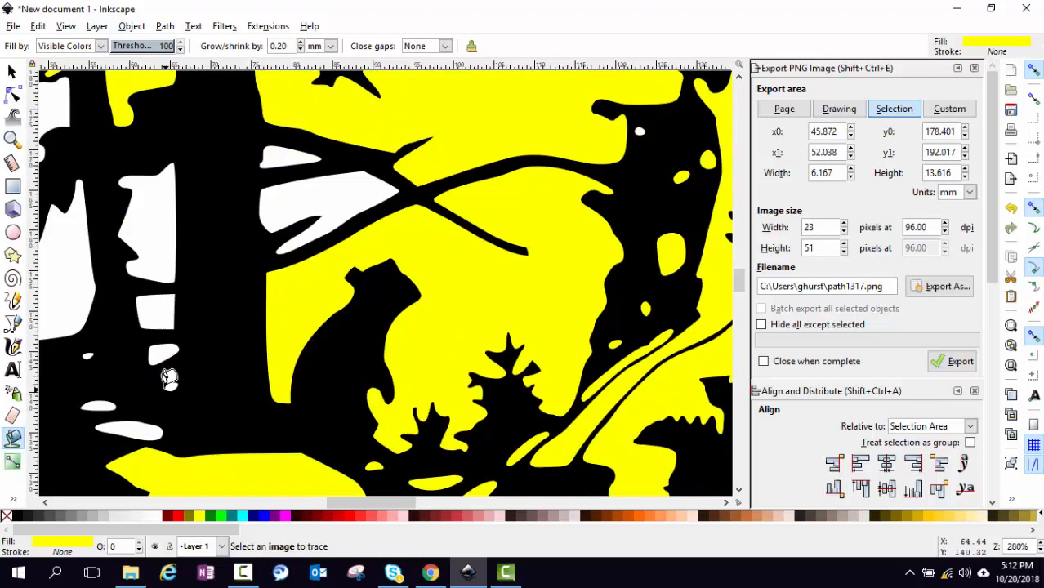
scroll(169, 377, down, 3)
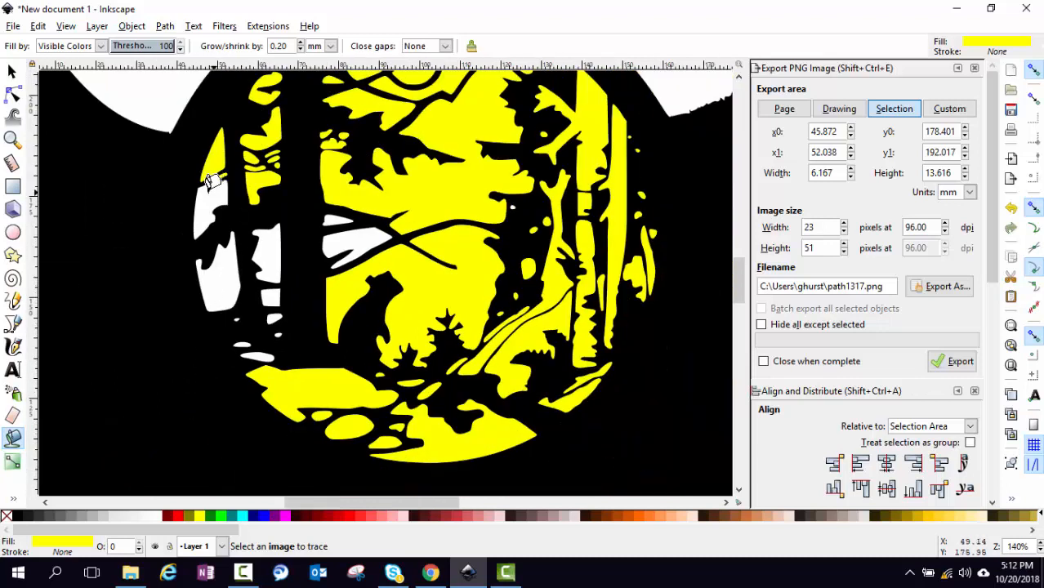
click(213, 196)
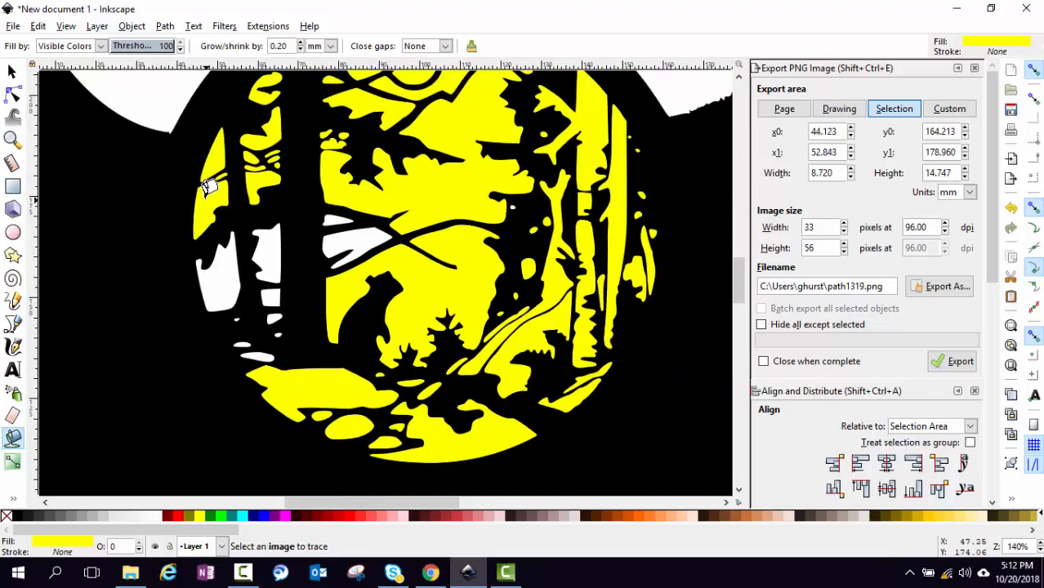
click(226, 272)
click(266, 252)
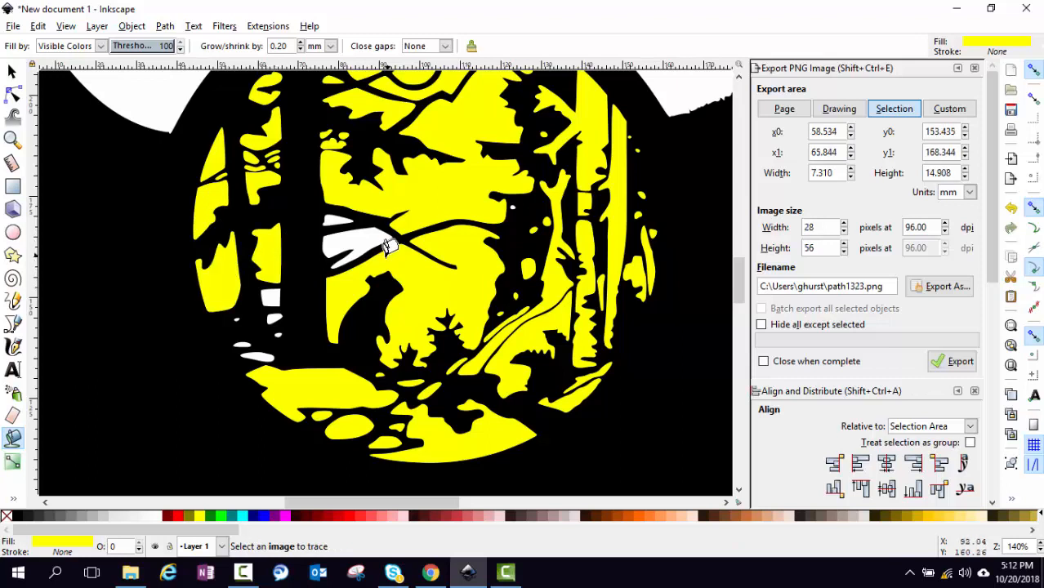
click(372, 239)
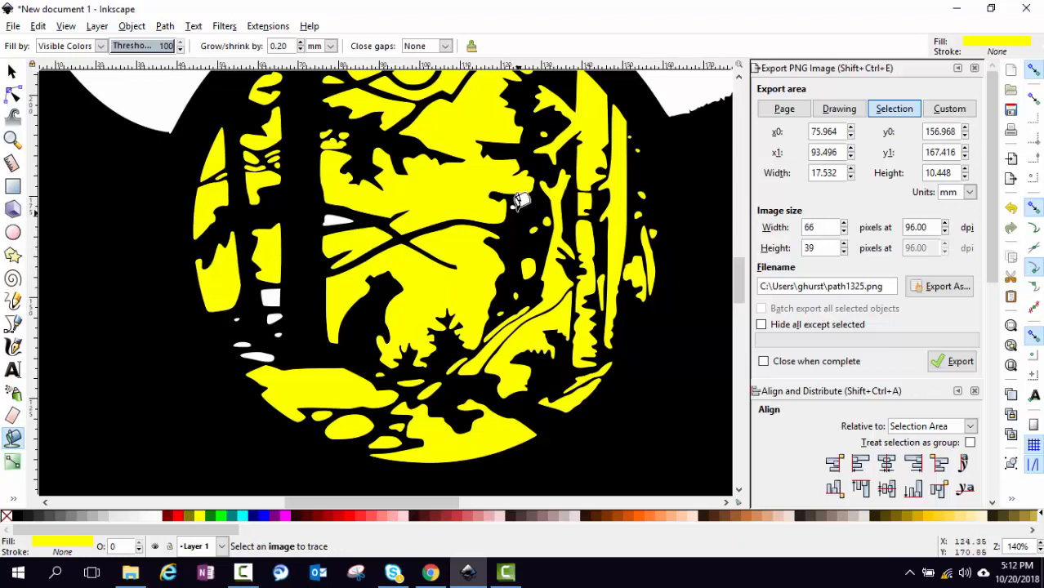
scroll(526, 196, up, 5)
click(492, 178)
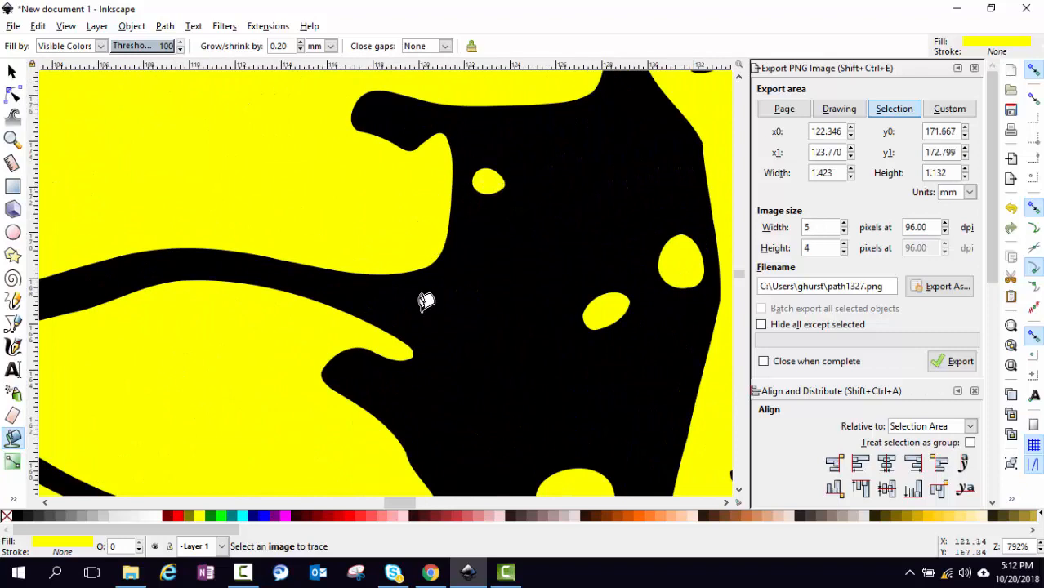
scroll(286, 304, down, 4)
click(60, 285)
Fill two more small white patches in the lower middle yellow
drag(431, 506, 351, 490)
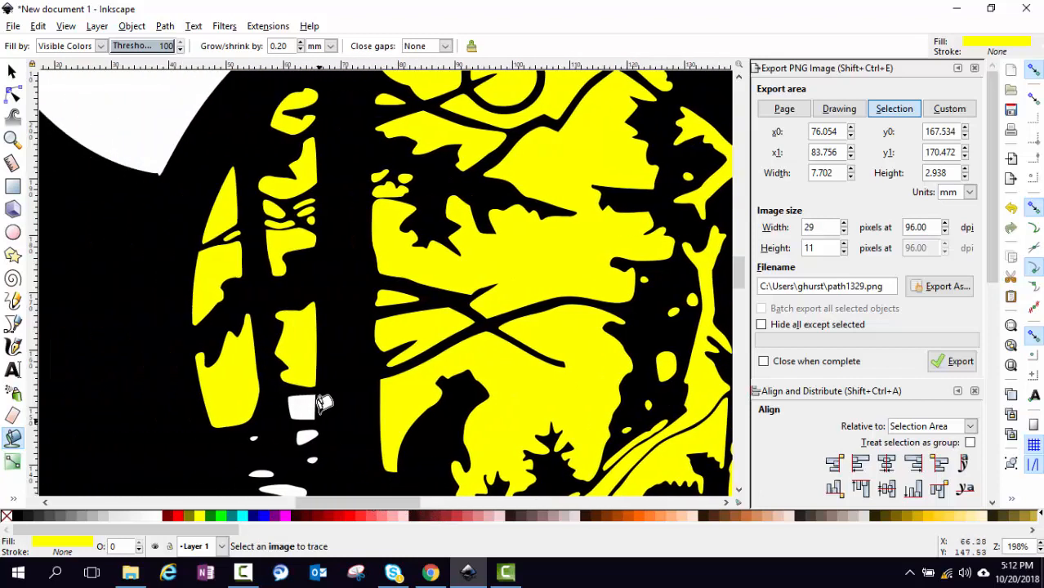
scroll(323, 407, up, 2)
scroll(324, 407, down, 2)
click(308, 396)
scroll(307, 404, up, 4)
click(304, 419)
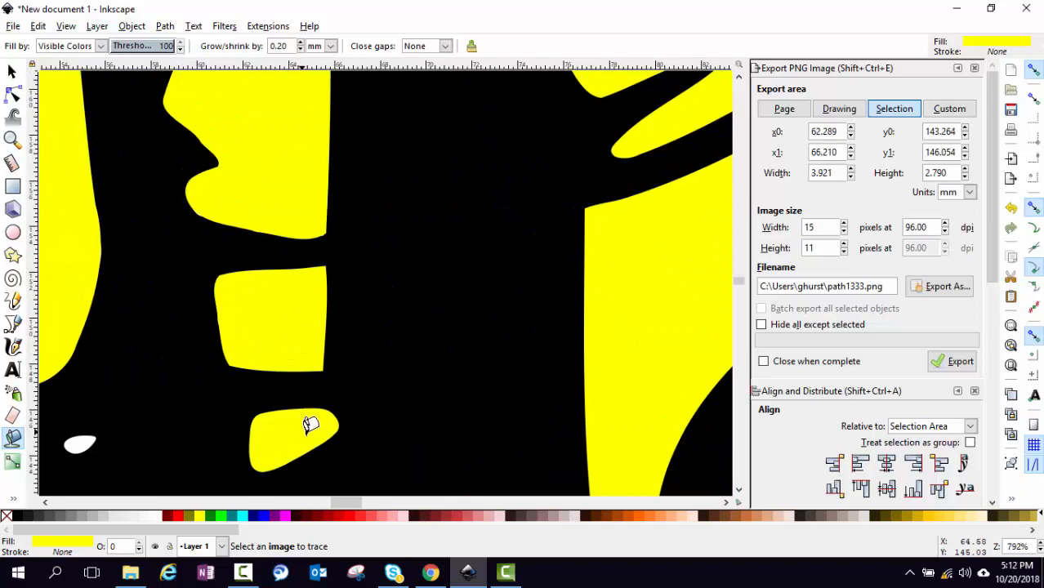
scroll(303, 419, down, 8)
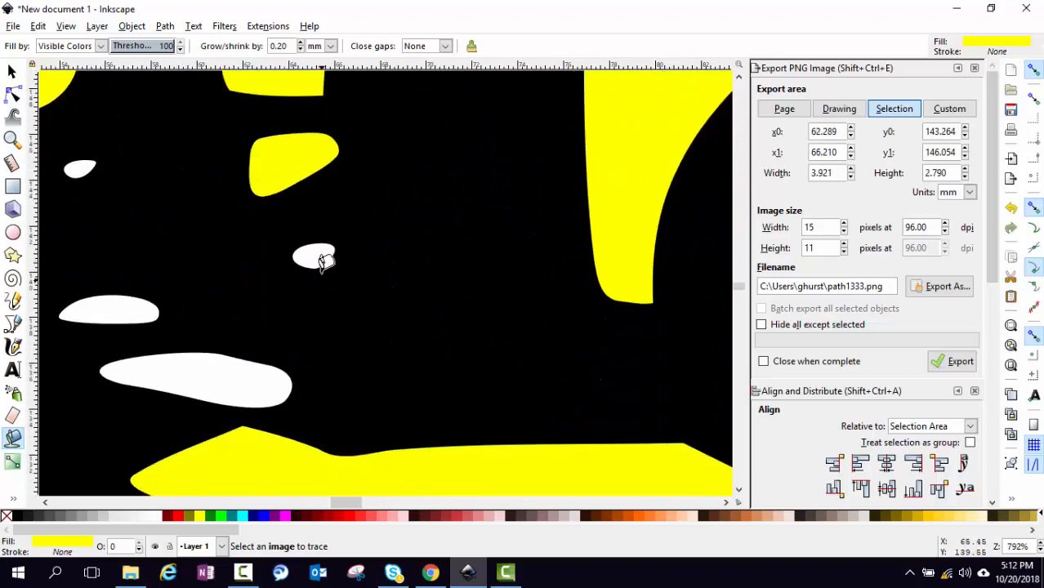
Fill the last leftover white gaps yellow and zoom out to 70% to view the whole circle
click(320, 255)
click(220, 363)
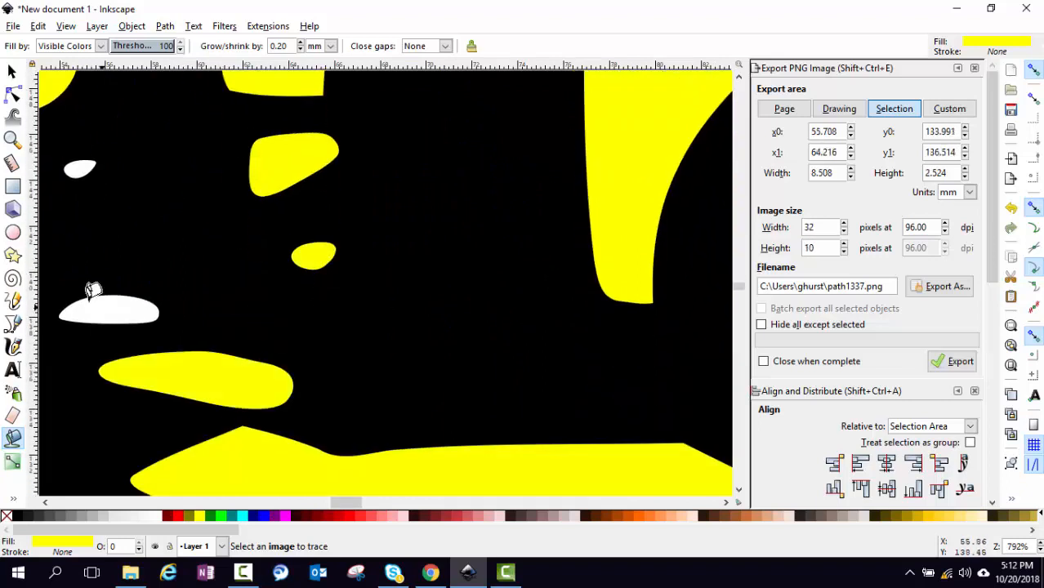
click(103, 294)
click(85, 162)
scroll(349, 323, up, 2)
scroll(349, 323, down, 7)
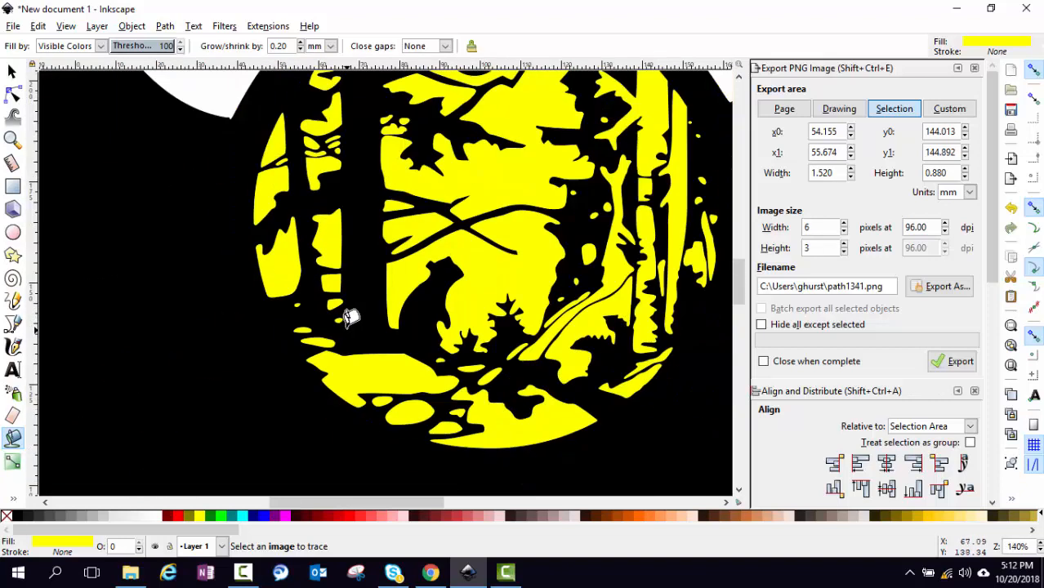
scroll(394, 307, down, 1)
scroll(394, 307, down, 1)
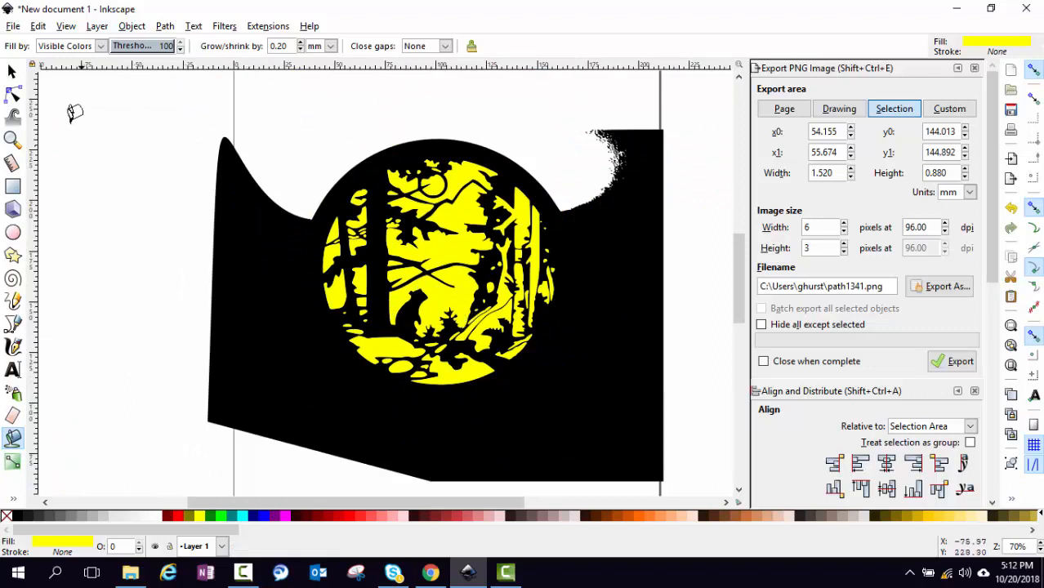
click(12, 72)
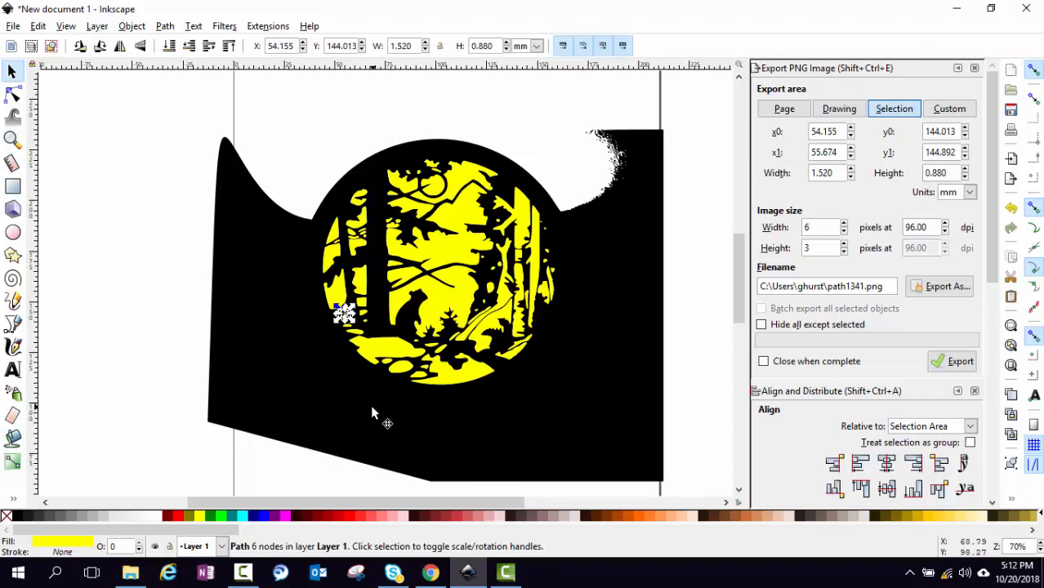
click(371, 405)
drag(359, 400, 740, 191)
key(ctrl+z)
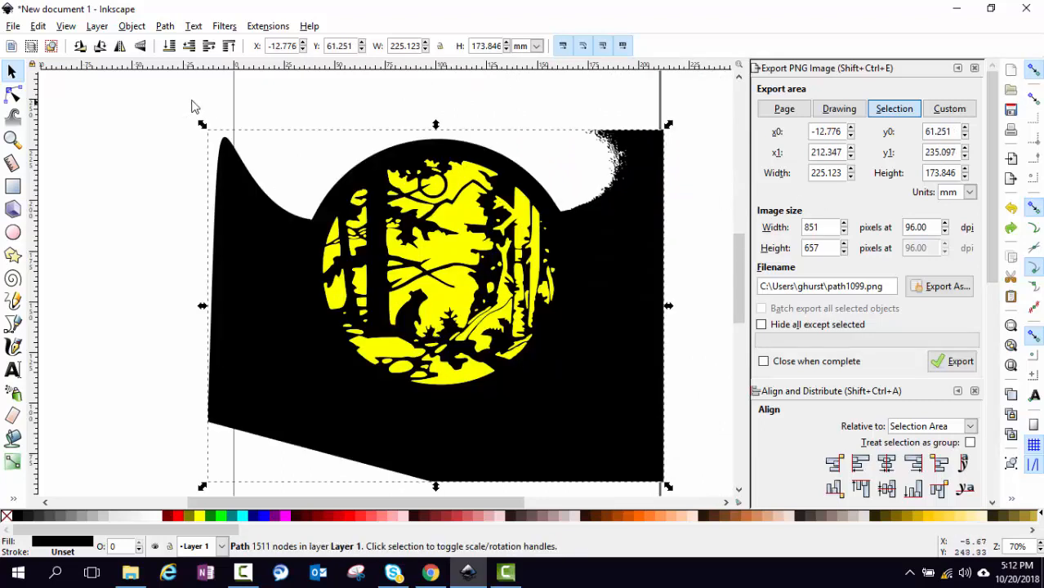
Draw a circle over the round forest scene, deleting a misdrawn first ellipse
click(13, 233)
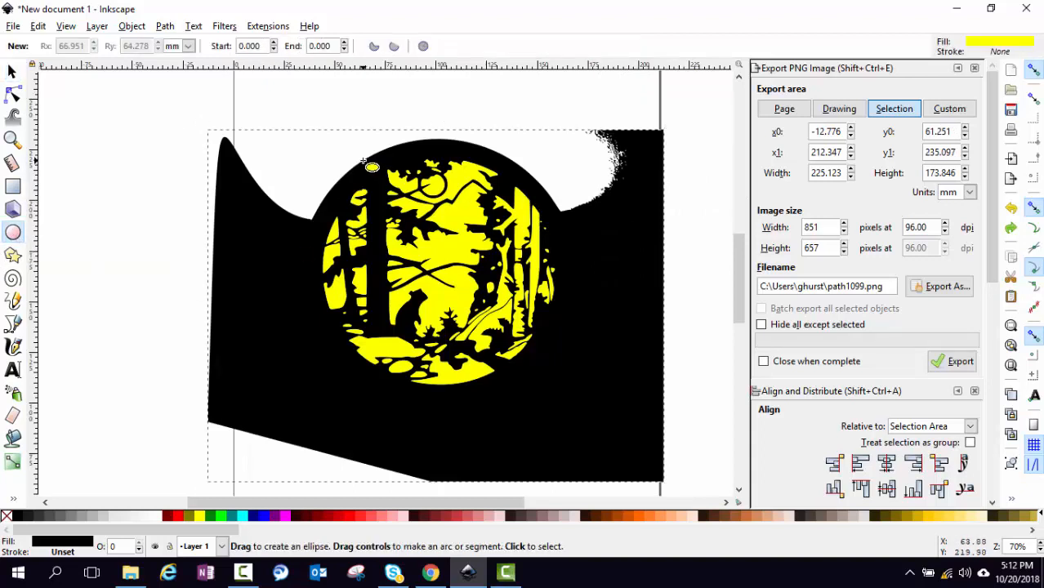
drag(366, 163, 417, 242)
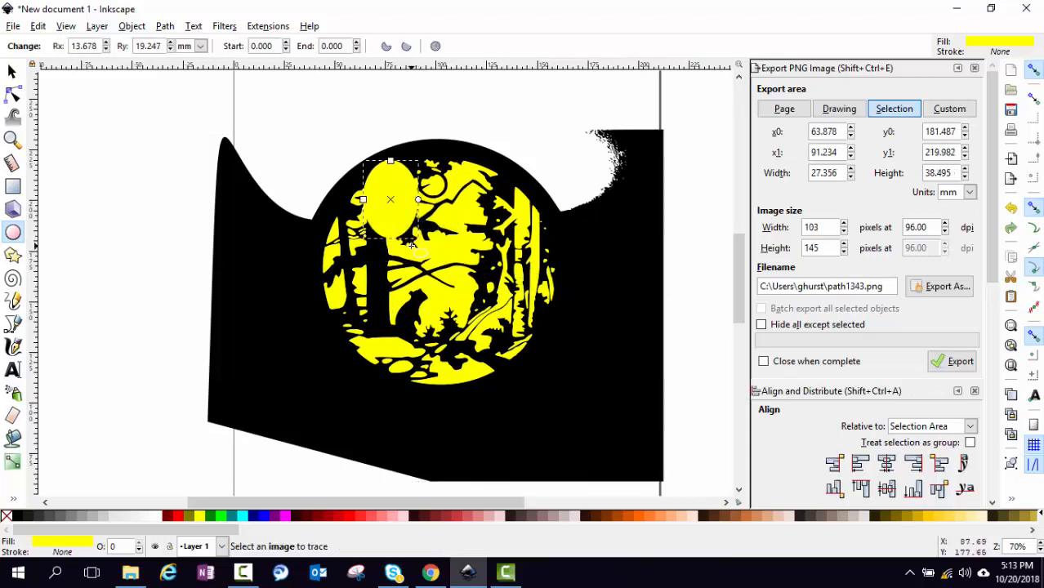
key(Delete)
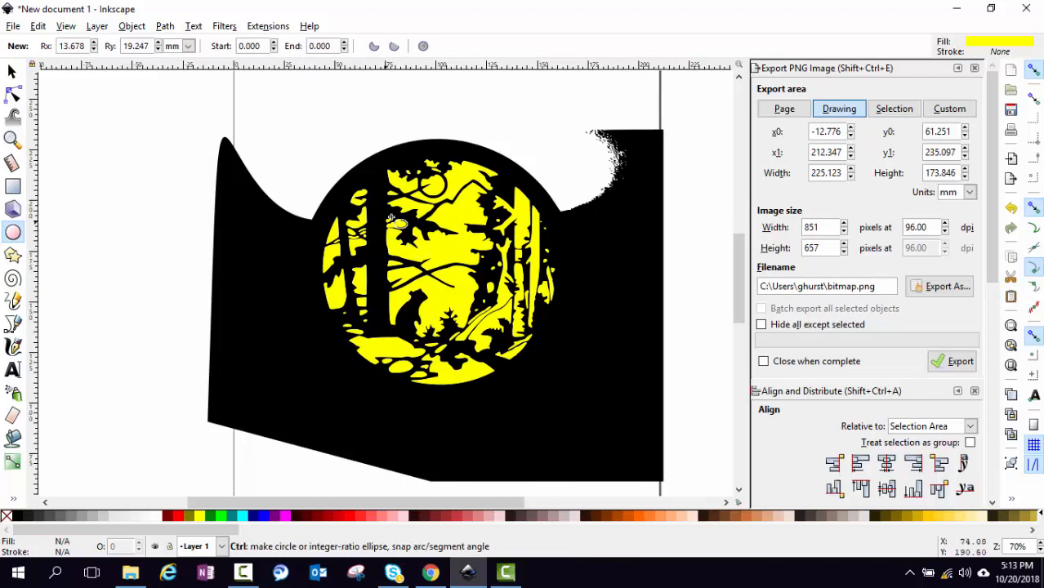
mouse_move(359, 181)
mouse_down()
mouse_move(346, 171)
mouse_move(405, 186)
mouse_move(402, 209)
mouse_move(395, 195)
mouse_move(510, 335)
mouse_move(529, 377)
mouse_move(697, 489)
mouse_move(624, 420)
mouse_move(634, 433)
mouse_up()
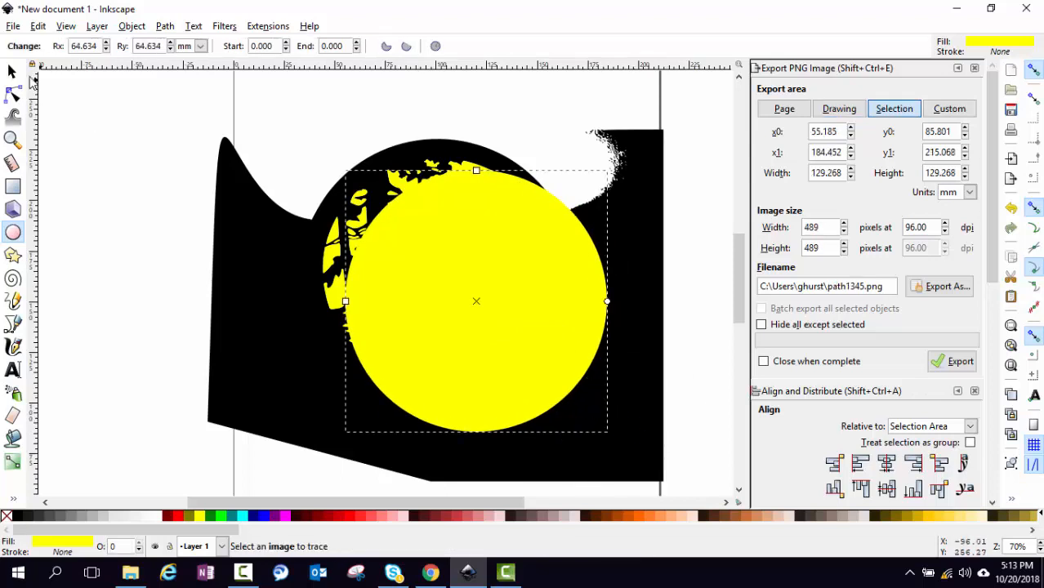
Move and enlarge the circle to about 136.8 mm so it lines up over the forest disc
click(14, 71)
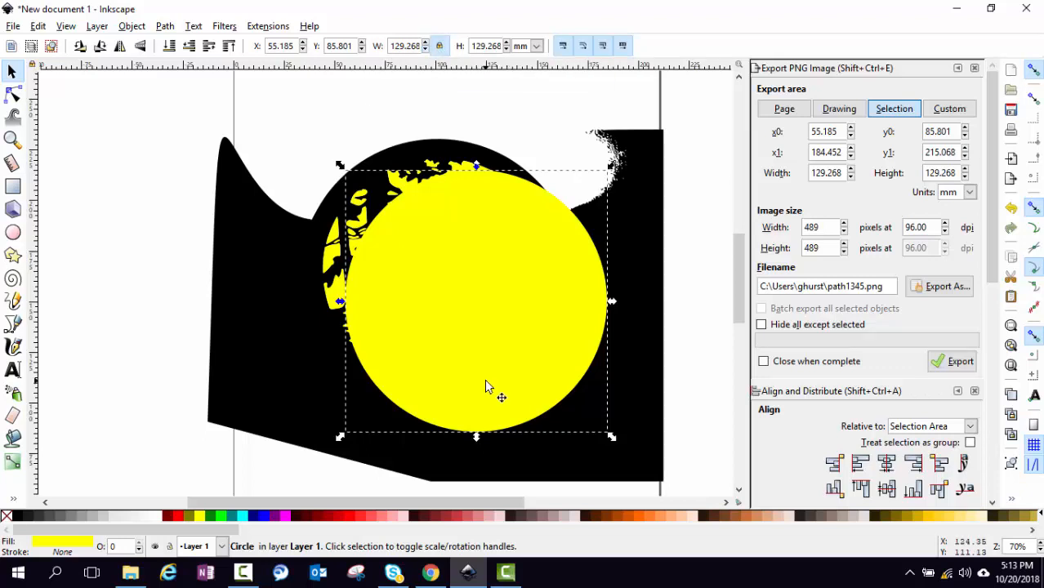
drag(497, 338, 457, 302)
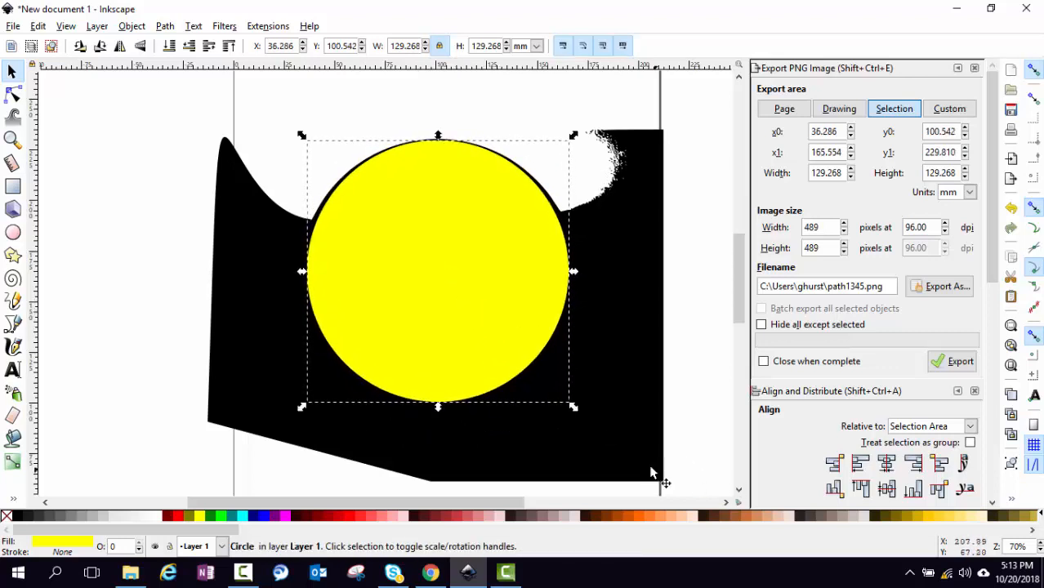
drag(572, 407, 589, 422)
mouse_move(527, 381)
mouse_down()
mouse_move(496, 365)
mouse_move(508, 378)
mouse_up()
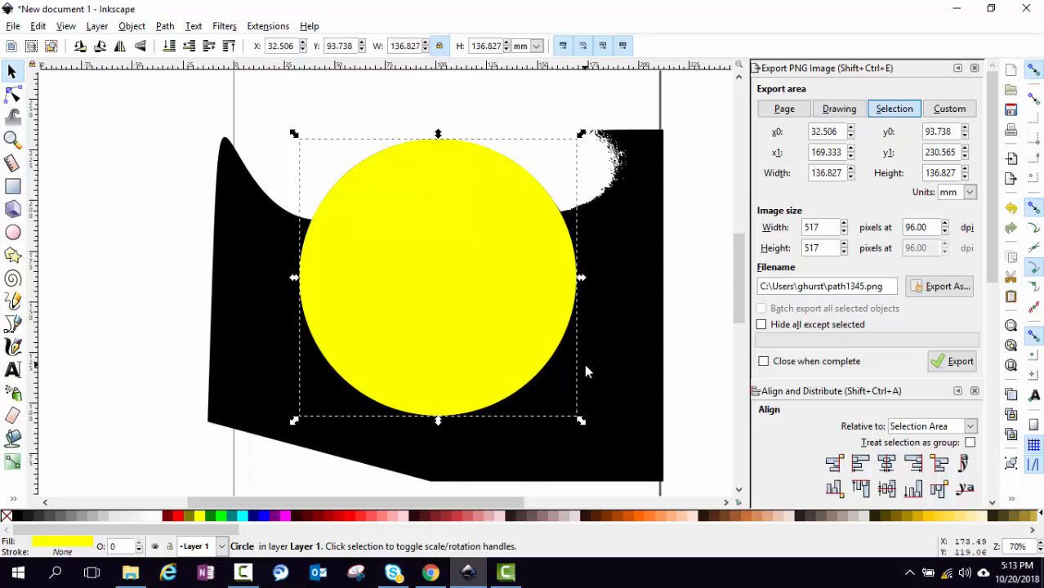
Make the circle black, lower it to the bottom, and select the large black background shape
click(18, 517)
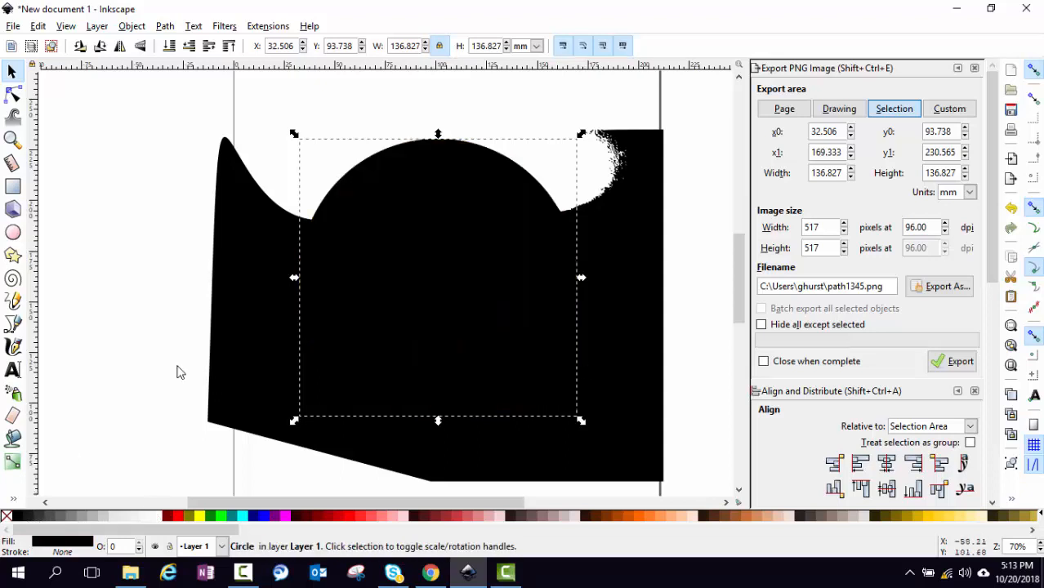
click(169, 47)
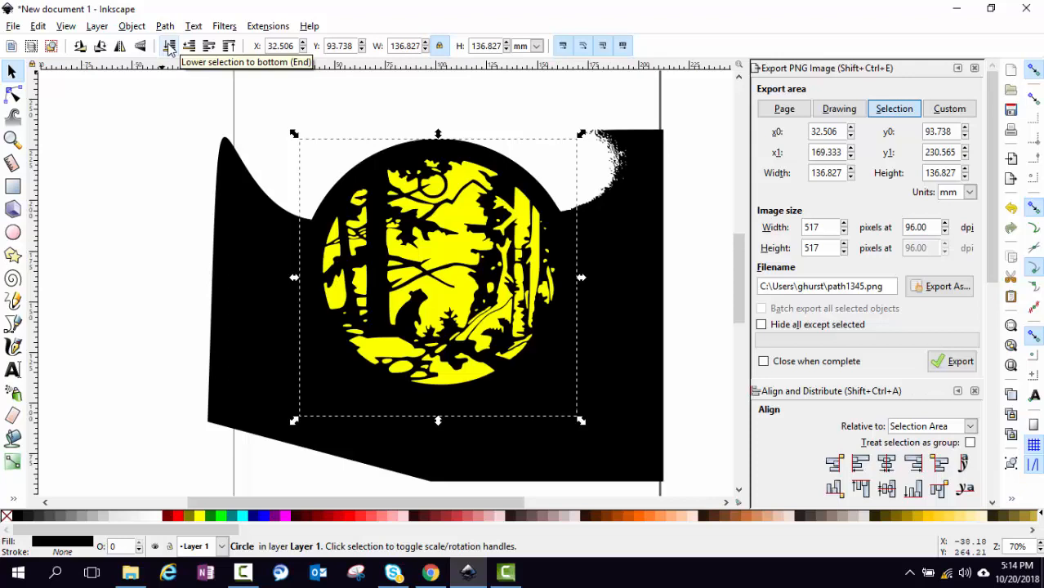
click(266, 329)
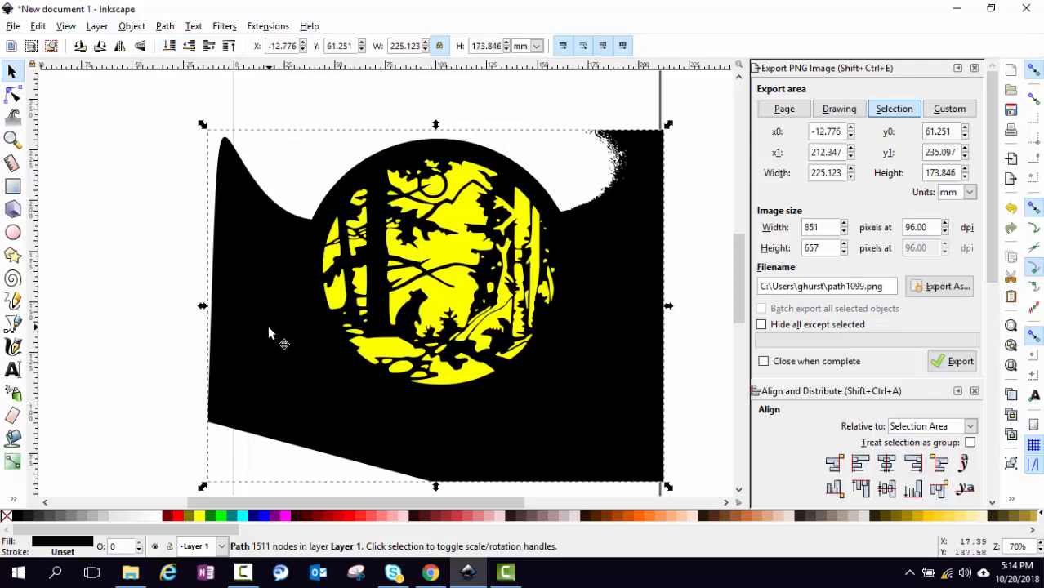
Pull the old black background shape aside, delete it, and select all 71 yellow fill pieces
drag(268, 330, 125, 342)
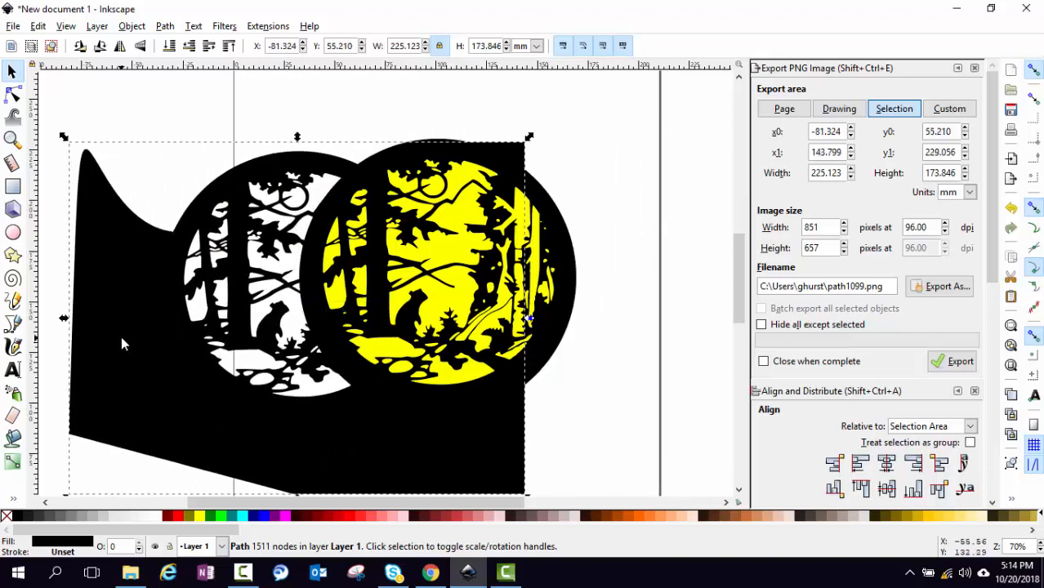
key(Delete)
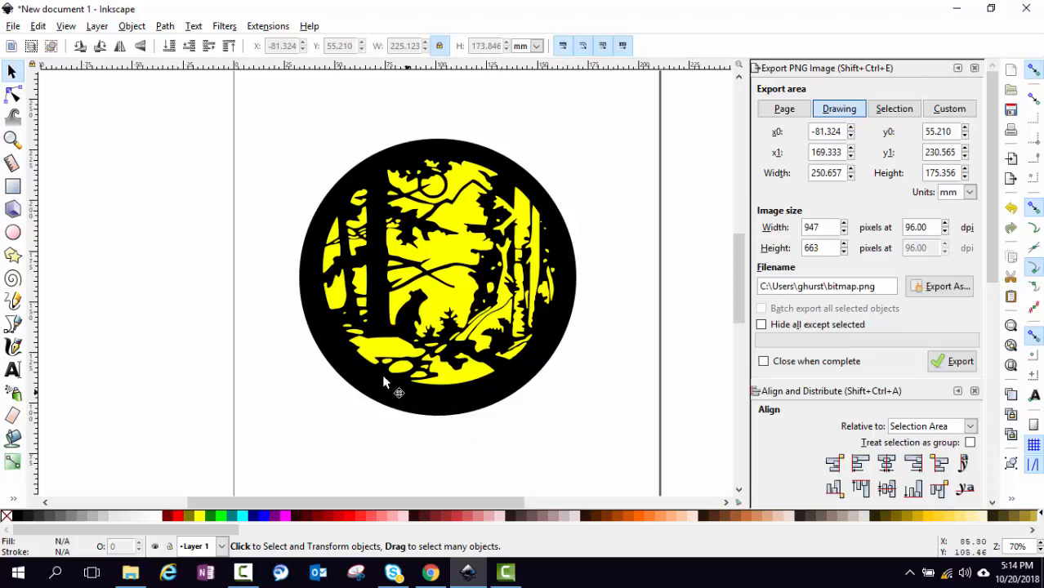
drag(276, 89, 582, 396)
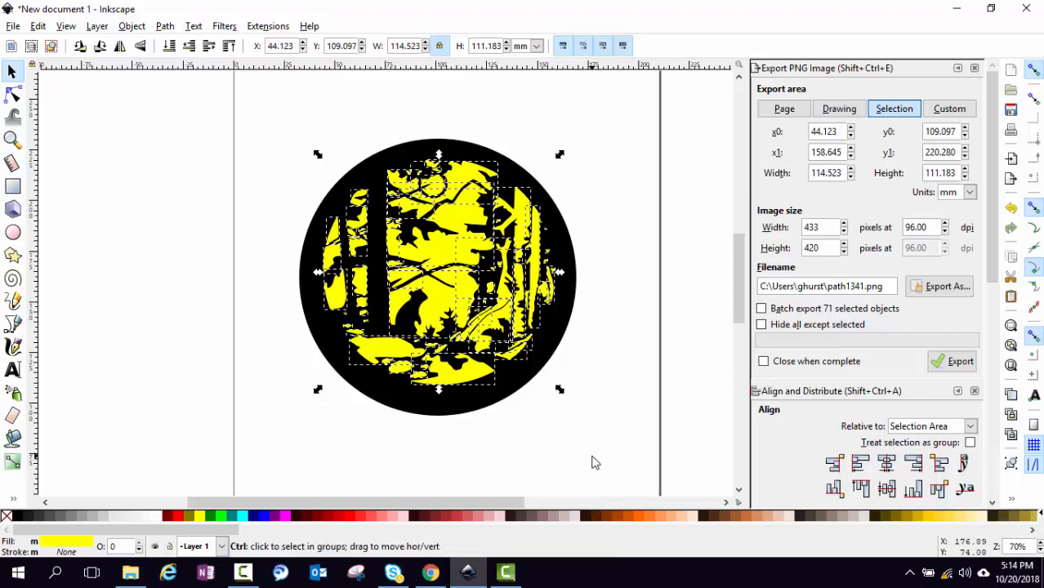
Group the 71 yellow paths and centre the group horizontally and vertically on the black disc
key(ctrl+g)
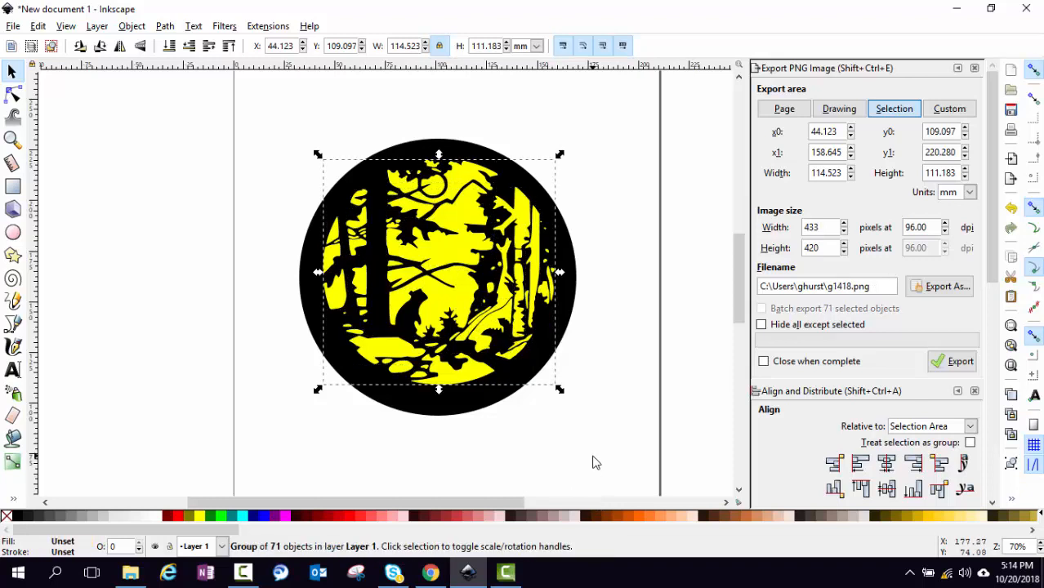
mouse_move(482, 289)
mouse_down()
mouse_move(497, 275)
mouse_move(406, 339)
mouse_move(468, 300)
mouse_up()
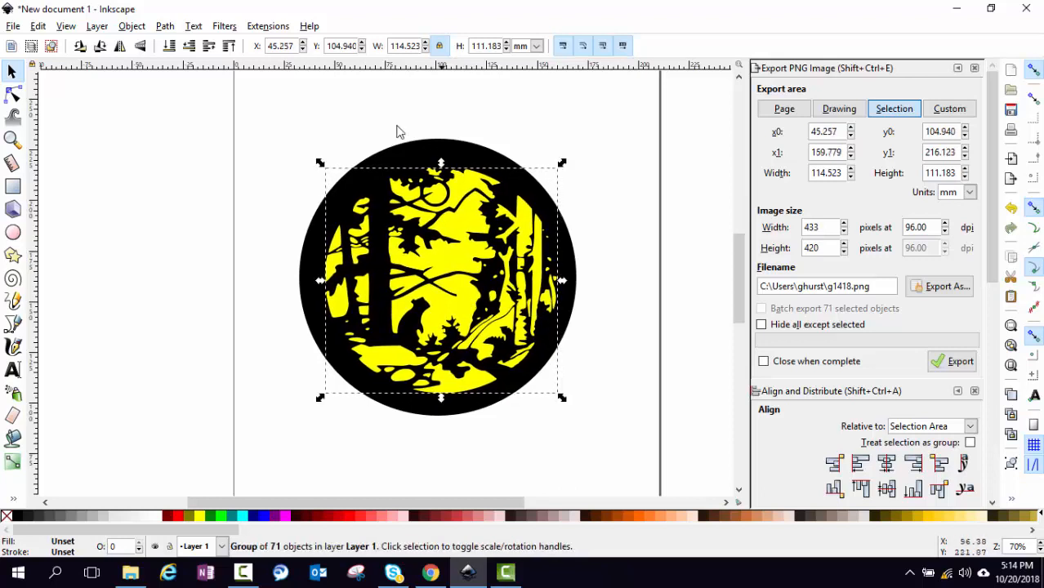
drag(259, 102, 605, 432)
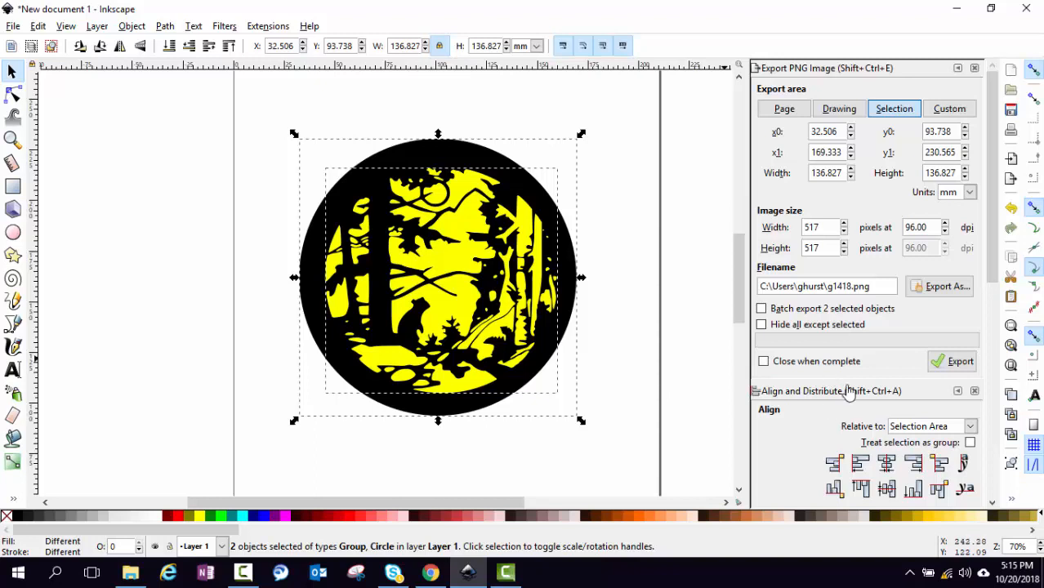
scroll(849, 392, down, 5)
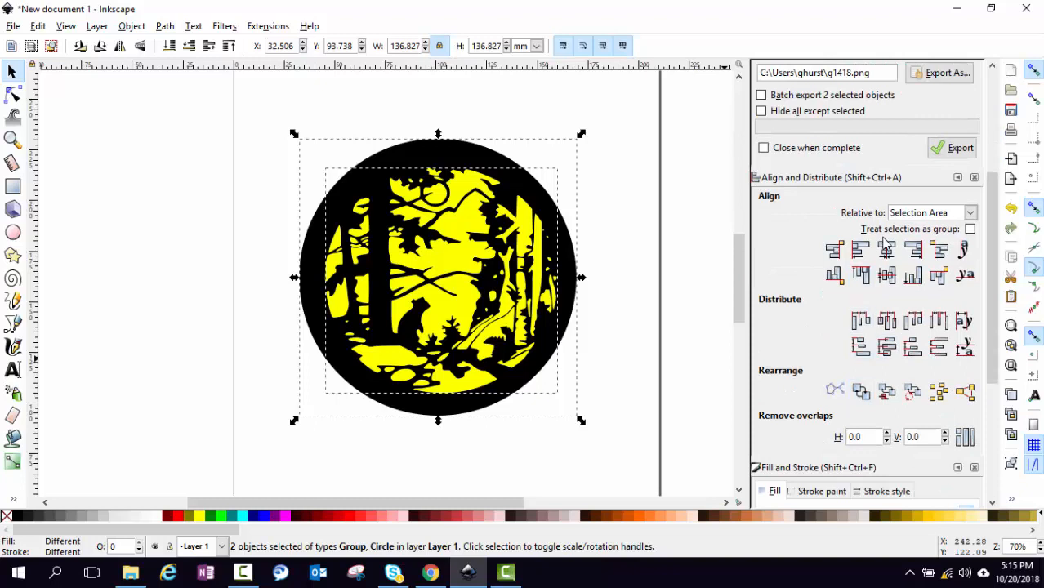
click(886, 251)
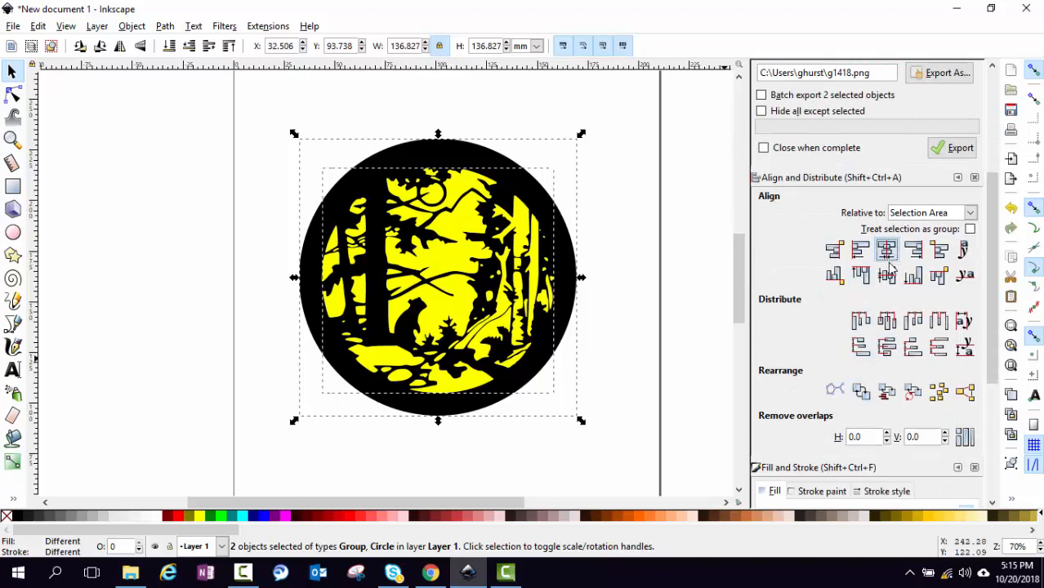
click(888, 277)
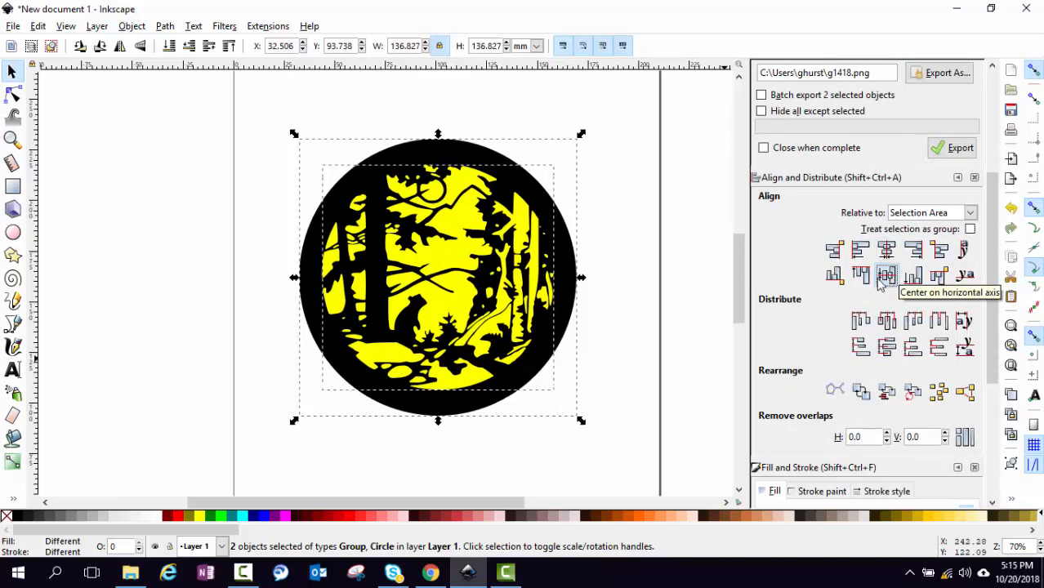
click(691, 300)
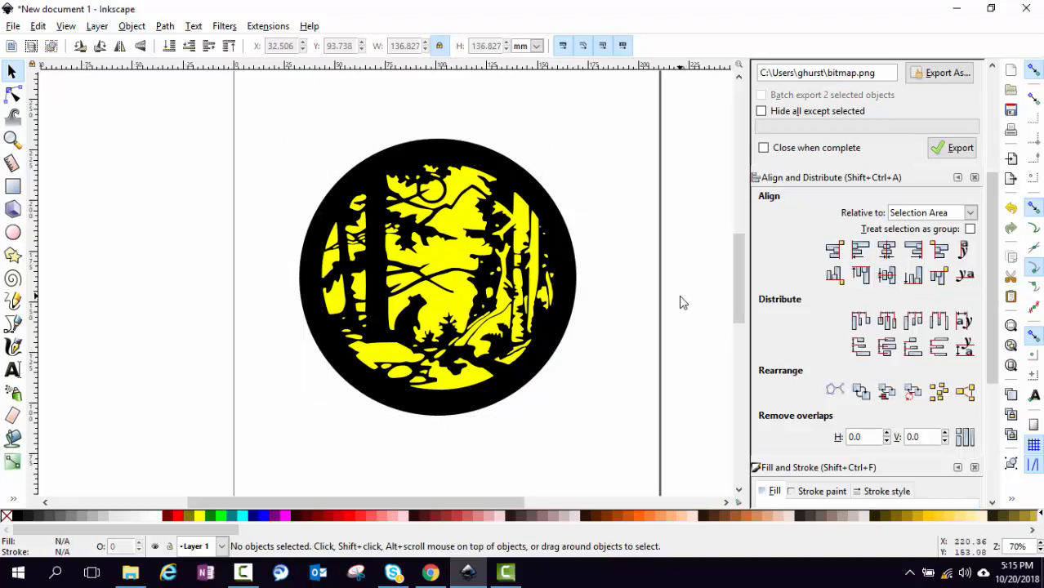
Nudge the forest scene, then lock proportions and shrink the black circle to about 128 mm
drag(460, 298, 464, 309)
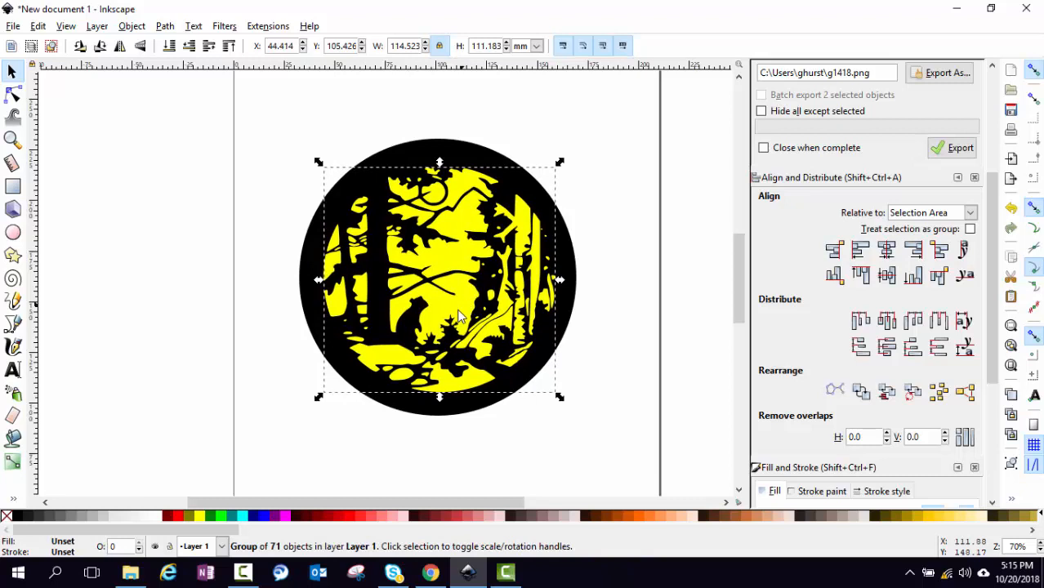
click(195, 348)
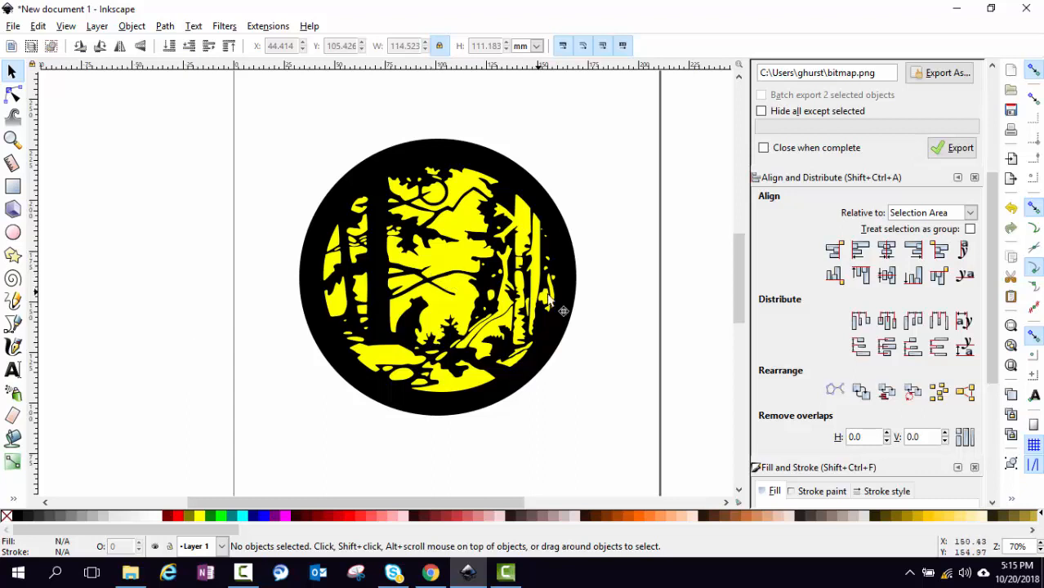
click(575, 292)
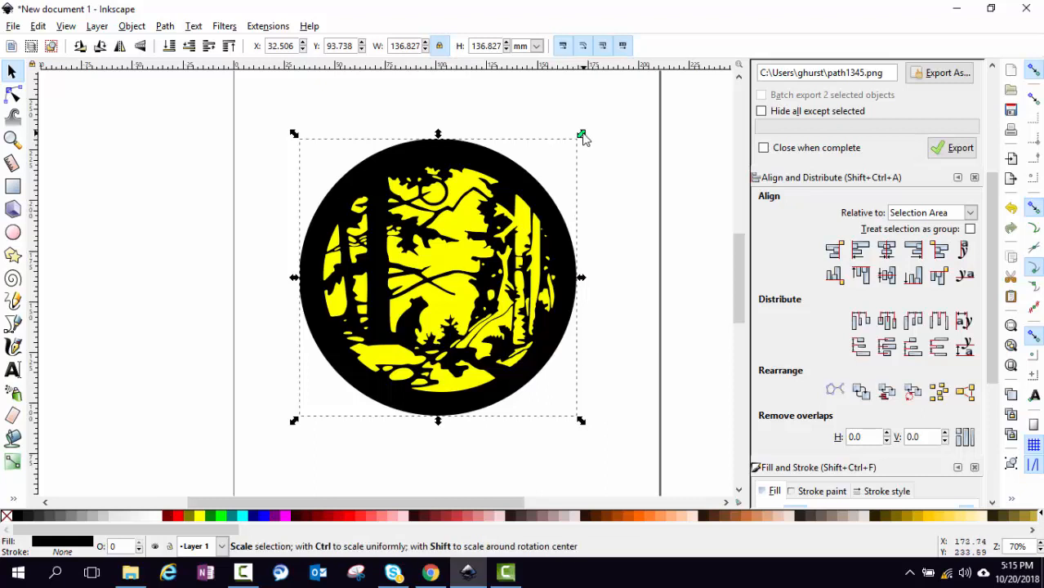
click(441, 47)
drag(581, 135, 566, 153)
drag(406, 414, 414, 397)
Undo the circle's move and resize, leaving nothing selected
key(ctrl)
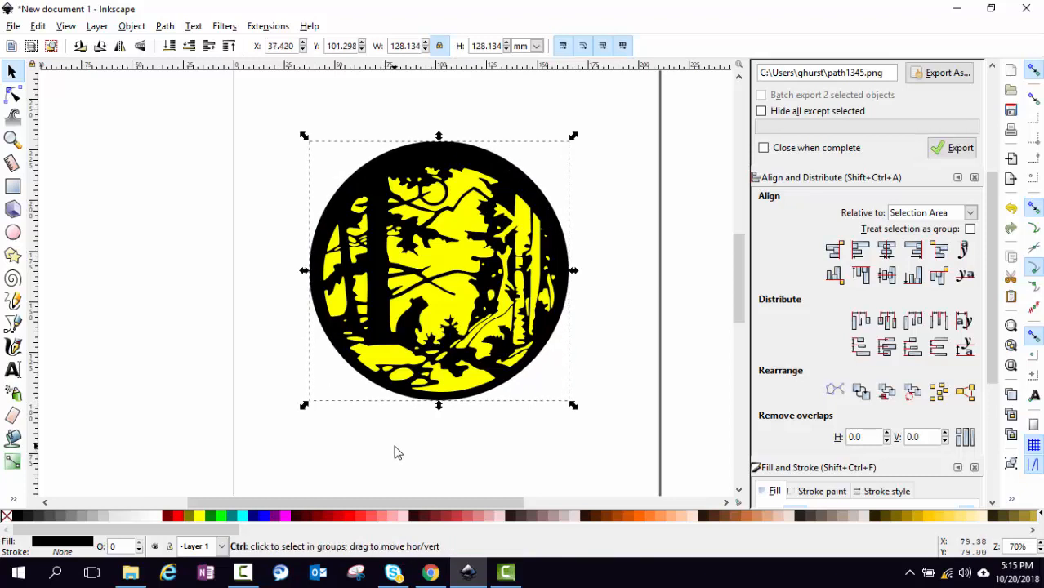
key(ctrl+z)
key(ctrl+z)
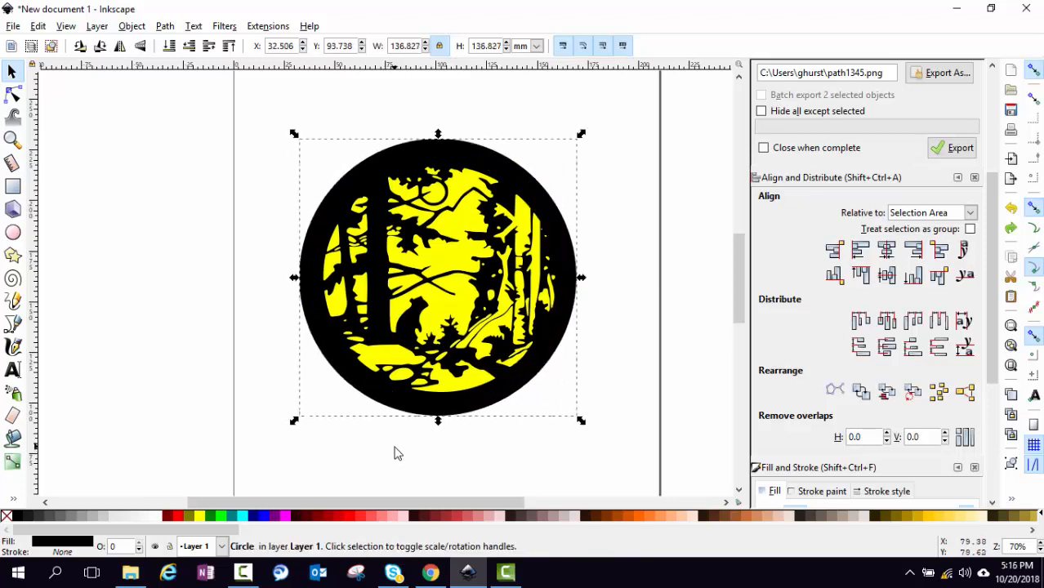
click(532, 472)
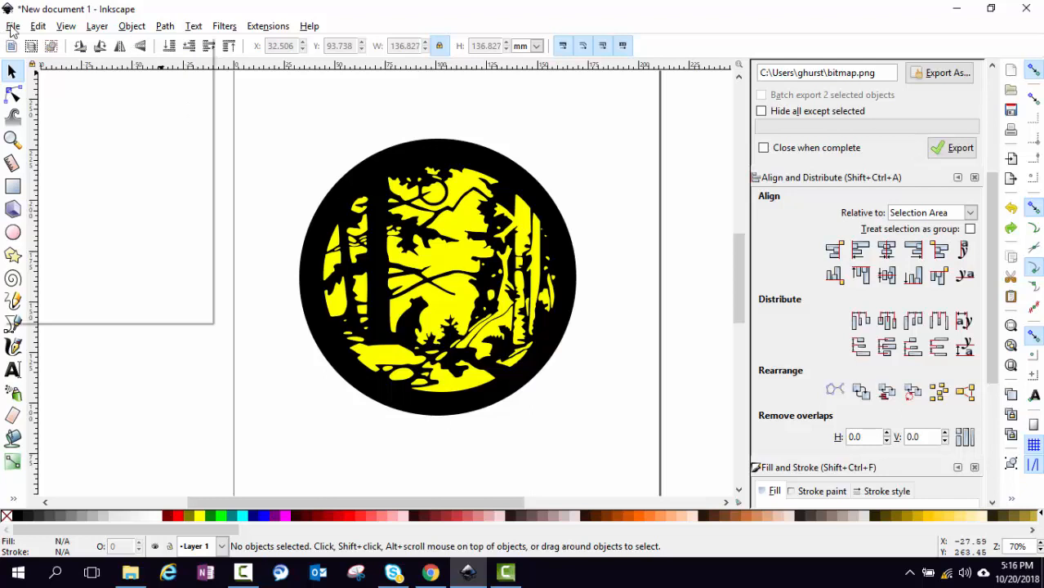
Save the drawing as 'bear Silouette' Inkscape SVG in the presentation folder
click(13, 27)
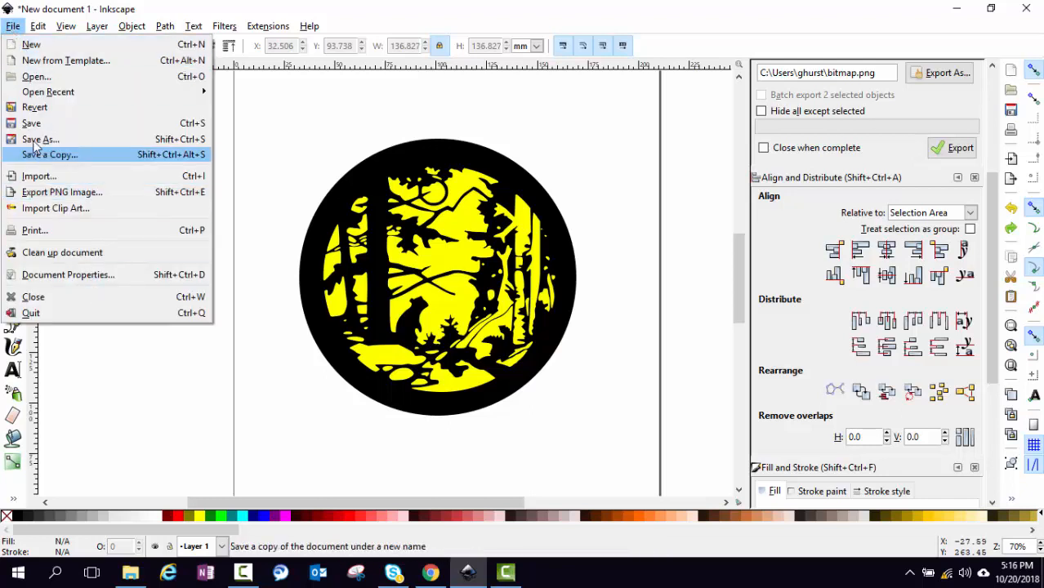
click(16, 123)
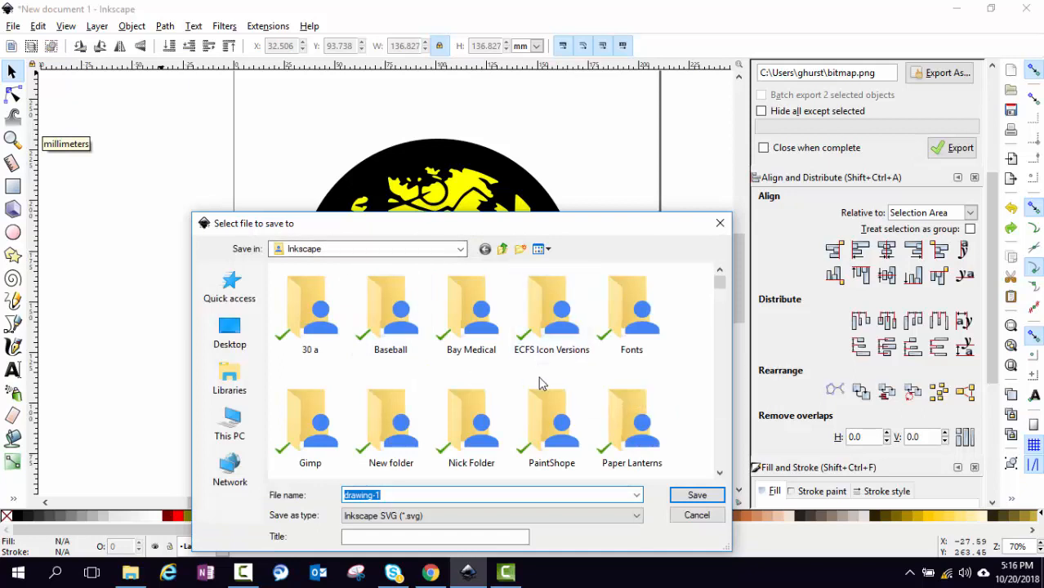
scroll(561, 419, down, 2)
scroll(561, 419, up, 1)
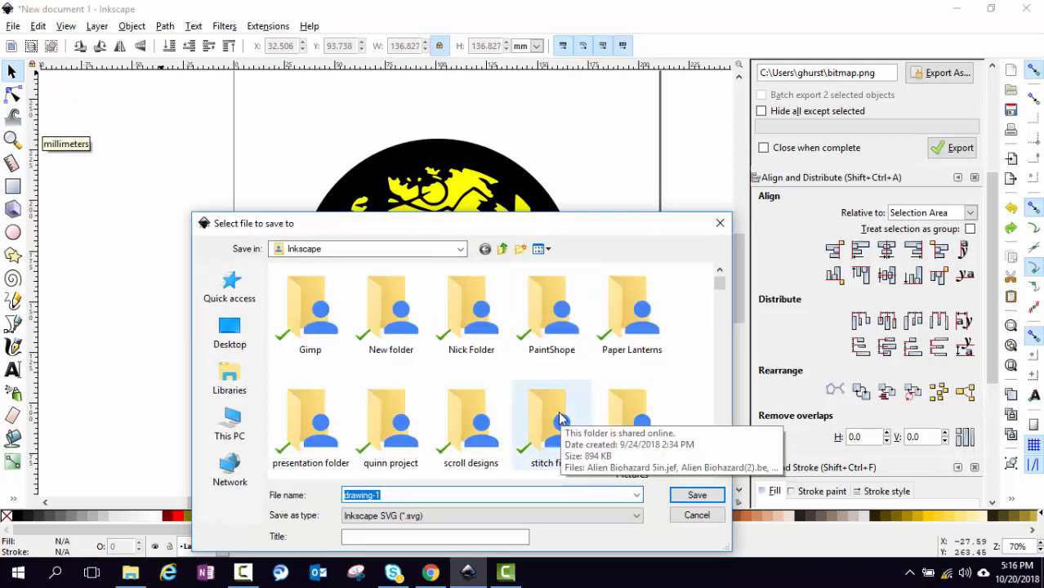
double_click(296, 447)
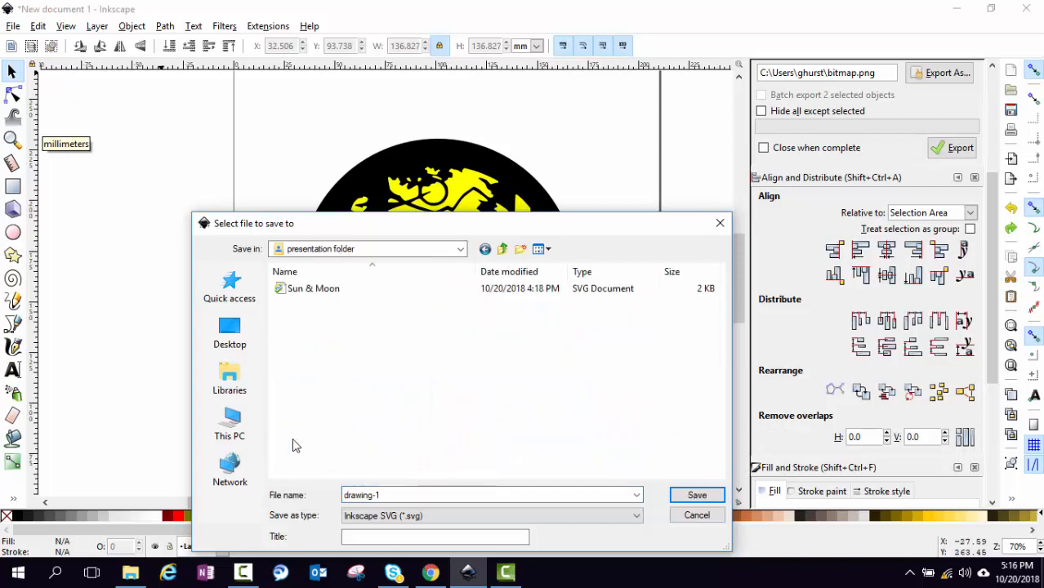
double_click(393, 495)
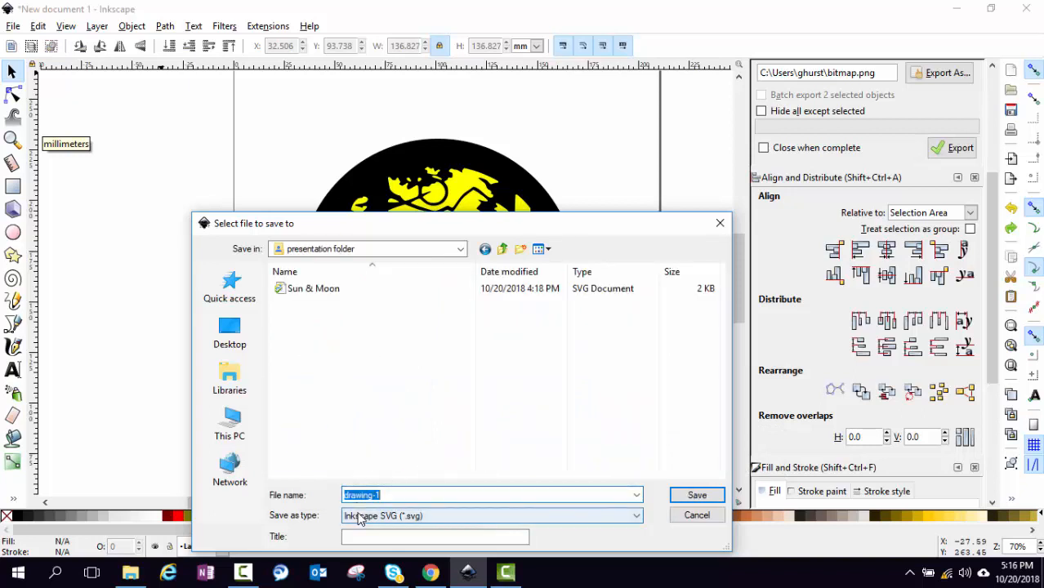
text(bear Silouette)
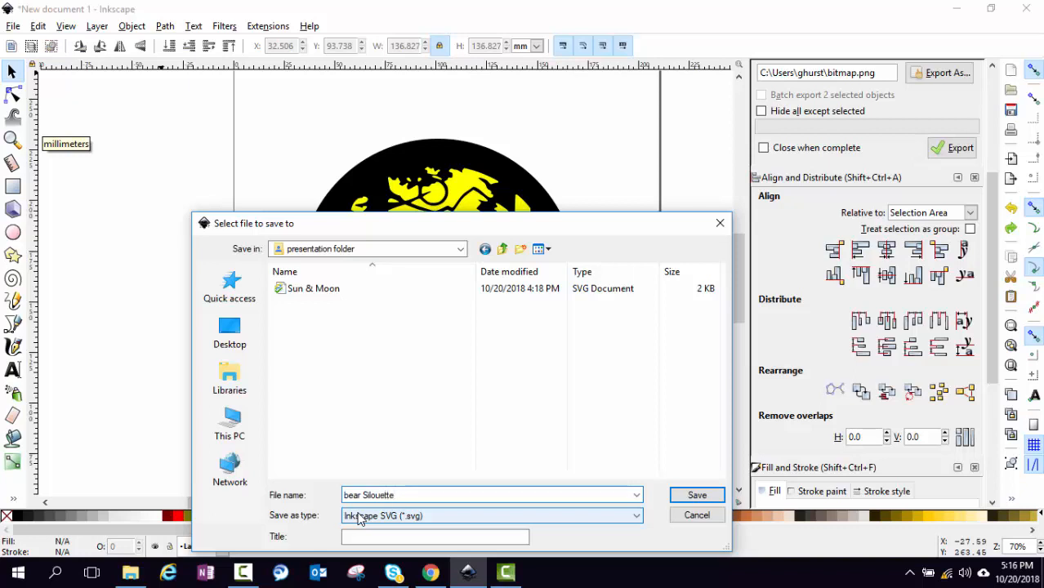
click(680, 495)
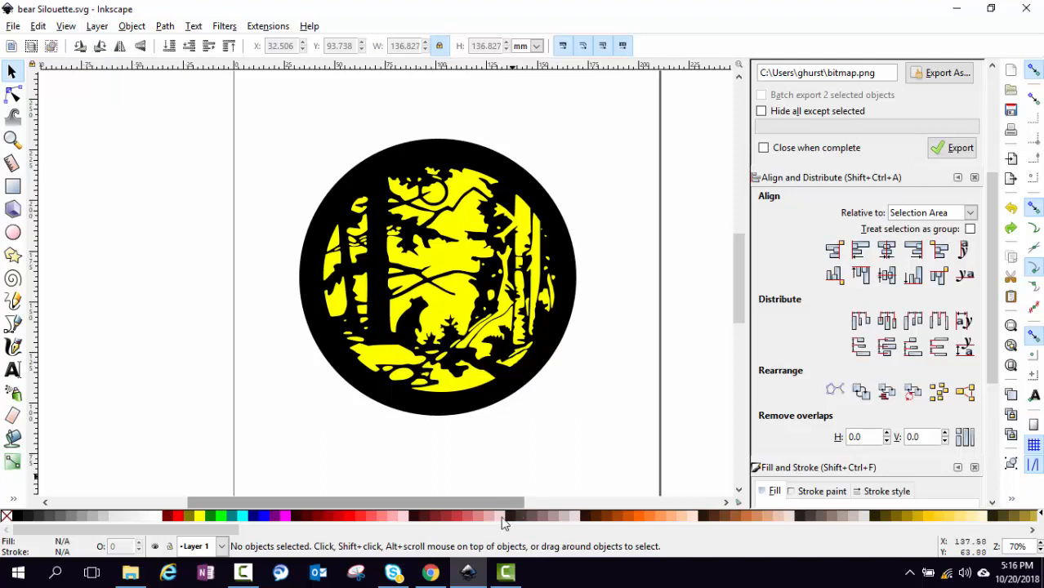
In Chrome's Cricut Design Space tab, choose Upload Image and browse the computer for the file
click(430, 574)
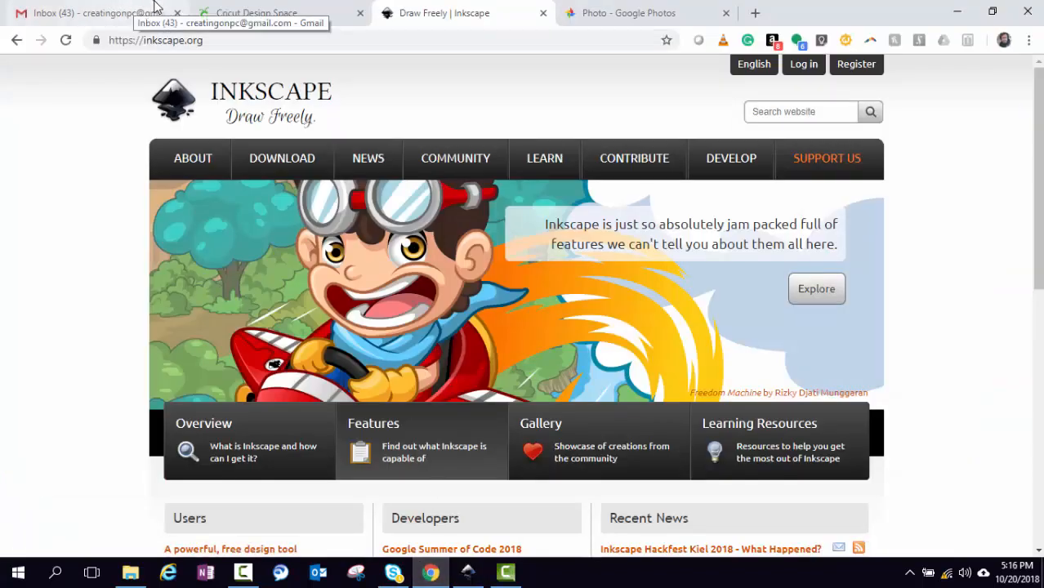
click(255, 24)
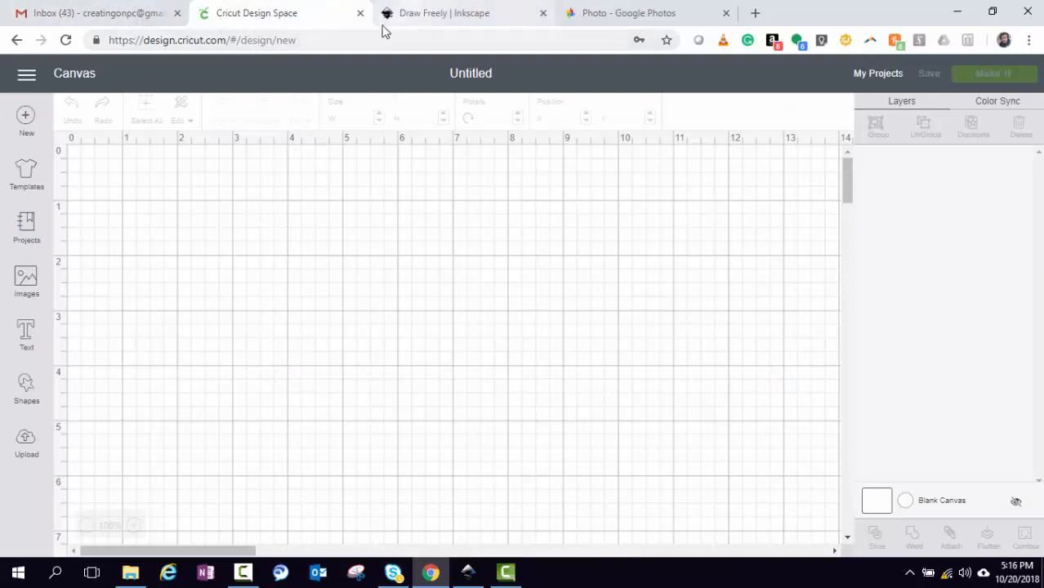
click(26, 447)
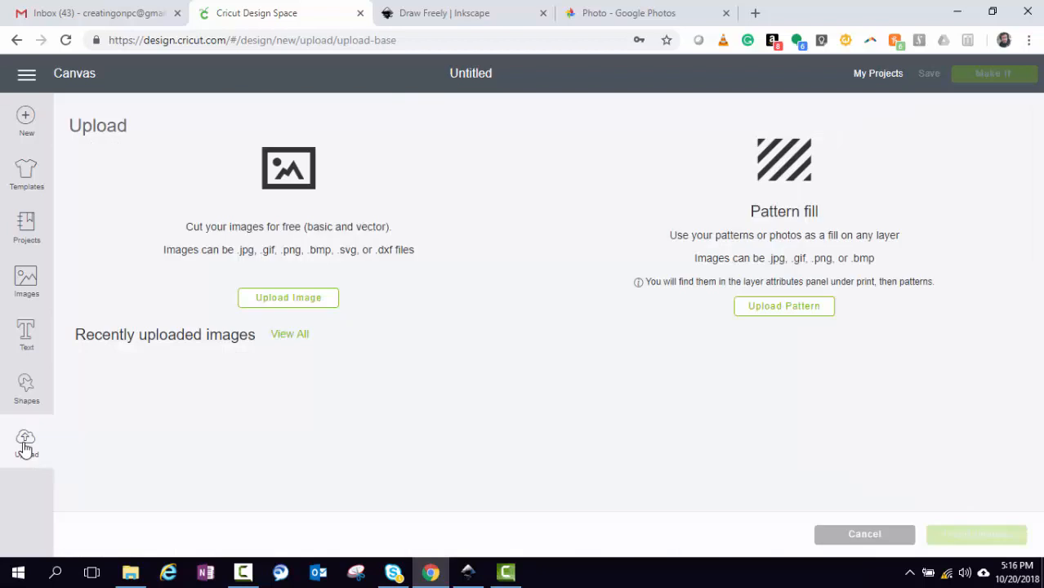
click(325, 298)
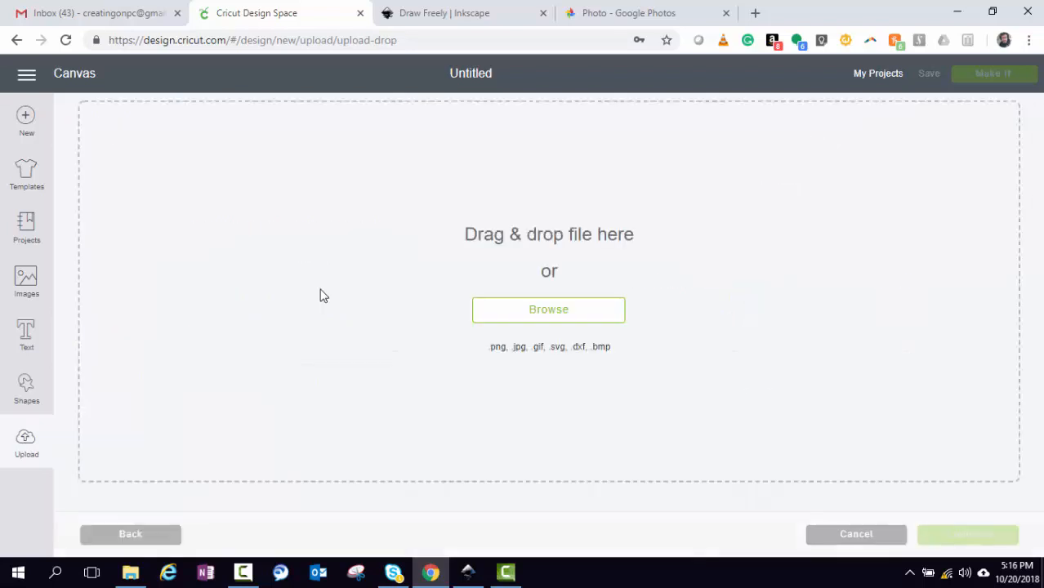
click(503, 318)
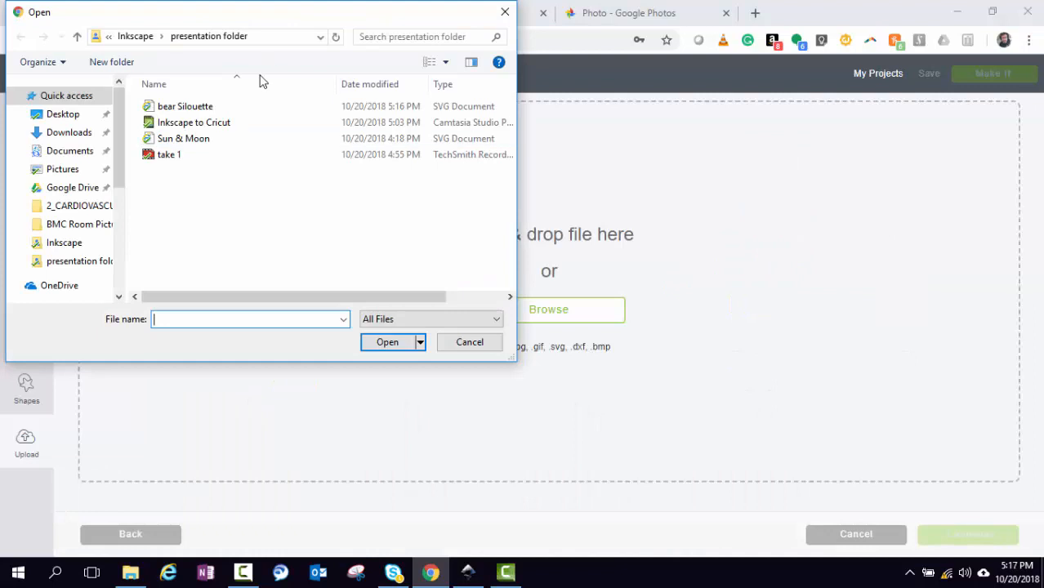
Upload the 'bear Silouette' file and save it as a vector image
click(204, 108)
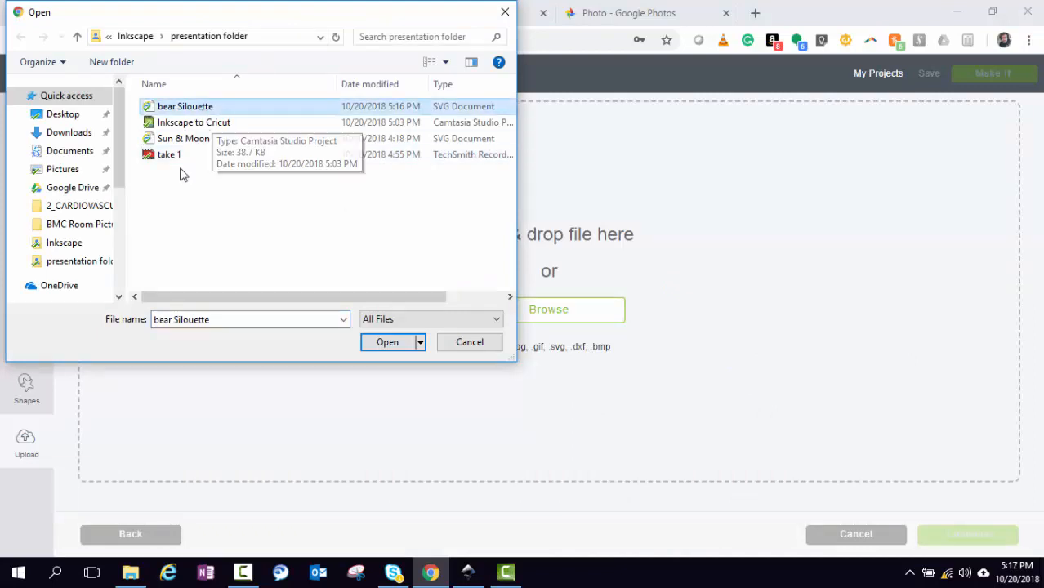
click(391, 343)
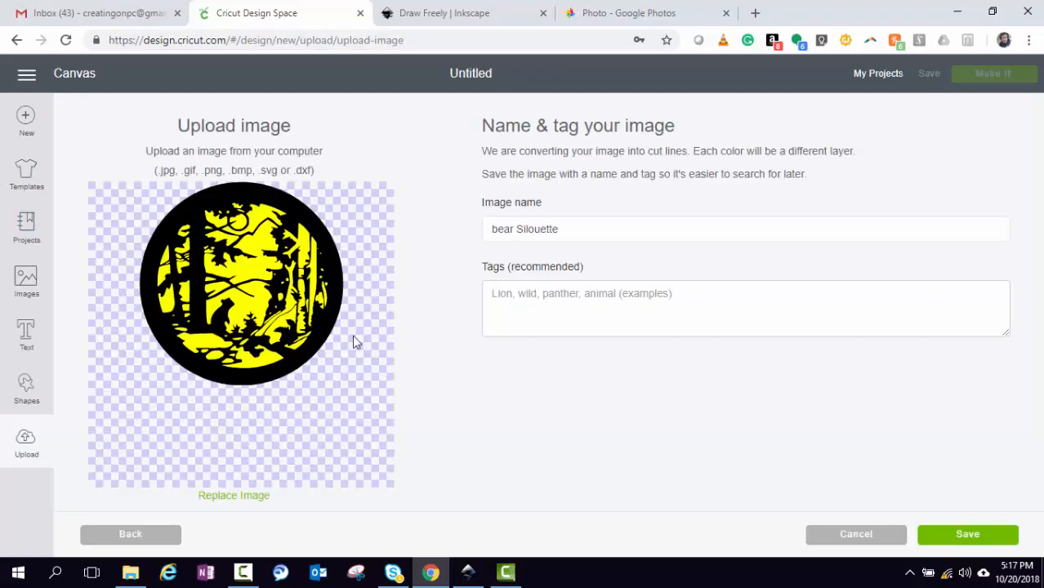
click(986, 534)
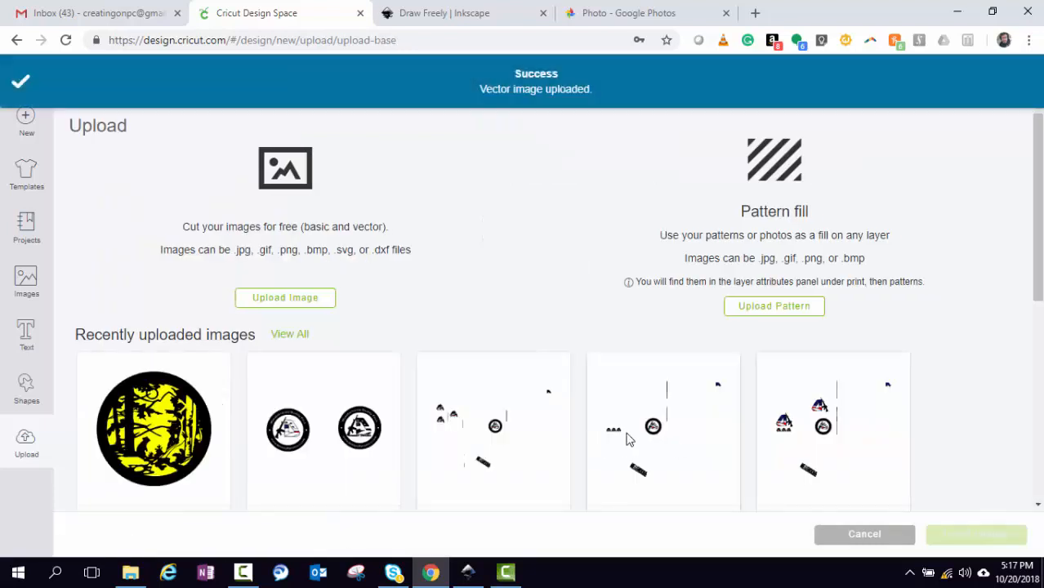
Insert the newly uploaded bear Silouette image onto the canvas at 1.9 × 1.9 in
click(166, 425)
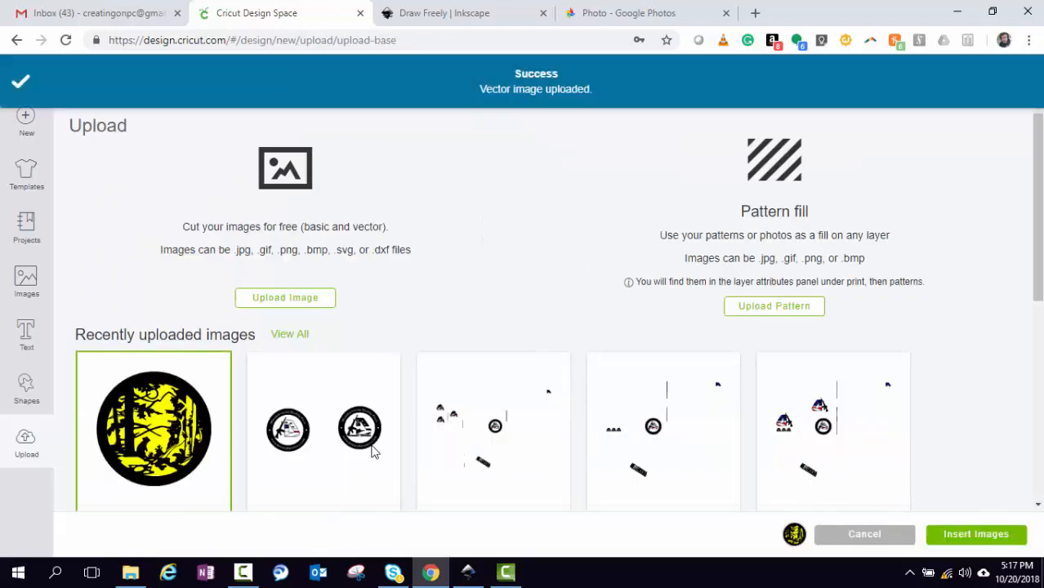
click(974, 536)
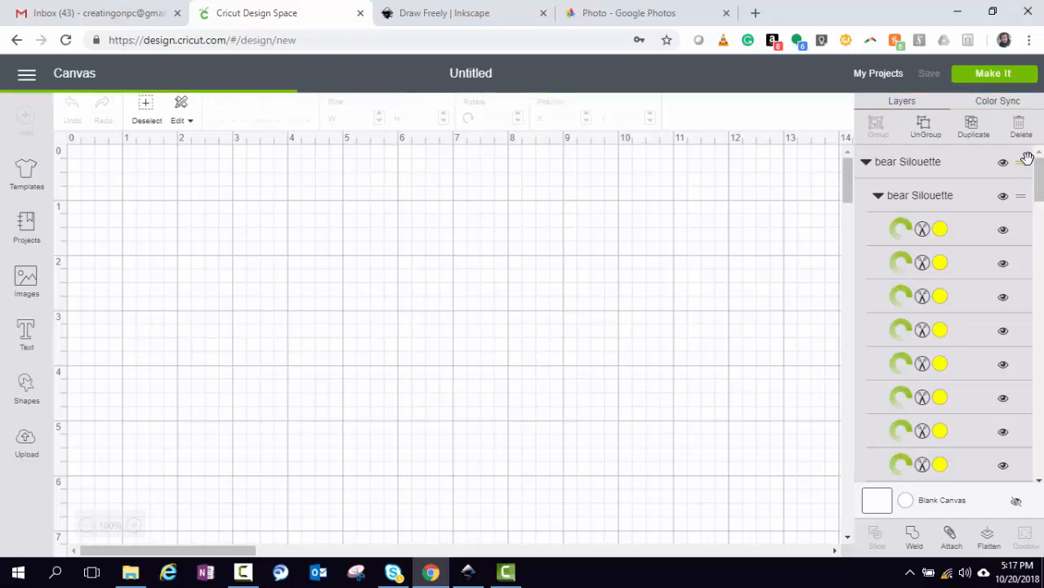
scroll(1026, 157, down, 5)
scroll(947, 311, down, 6)
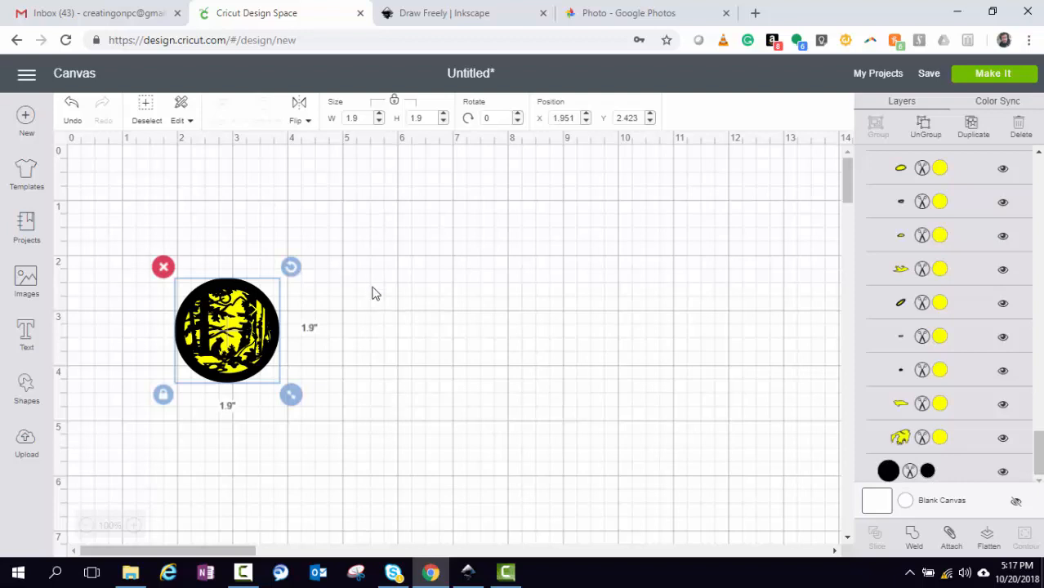
Try Mango and Pink Crystal on one yellow layer, then restore it to yellow #FFFF00
click(939, 274)
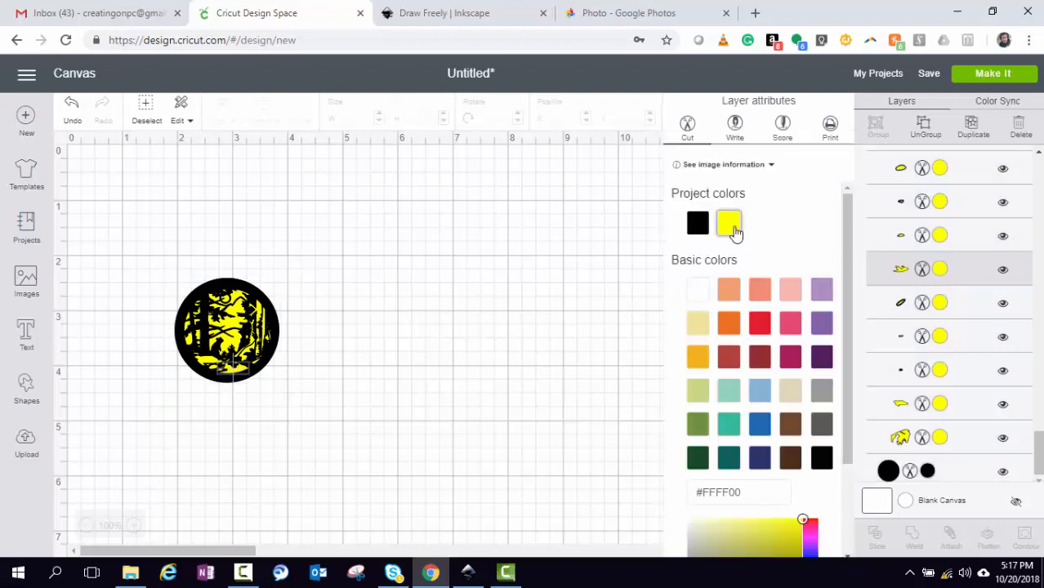
click(730, 291)
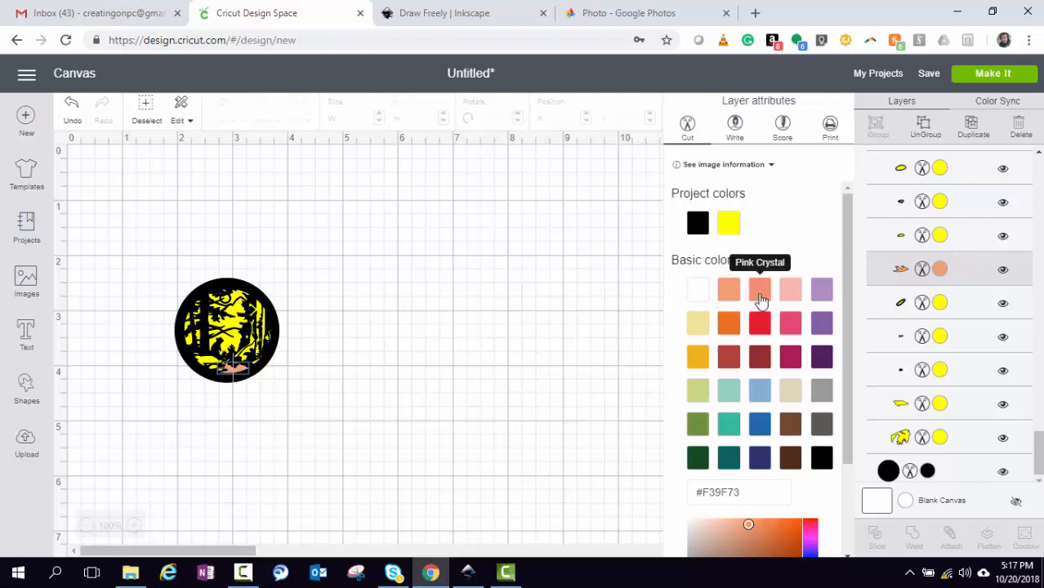
click(760, 299)
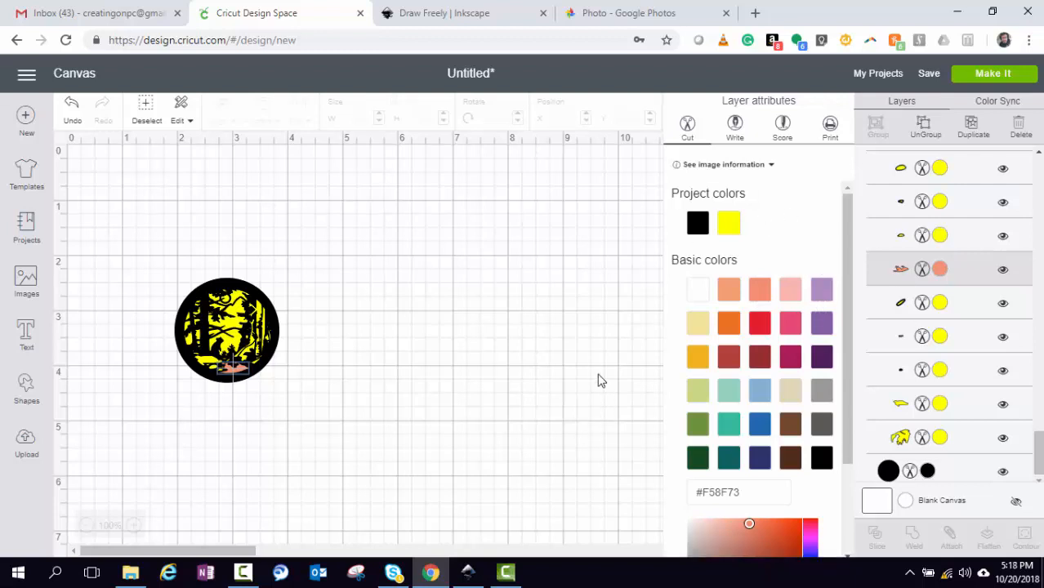
click(942, 271)
click(941, 269)
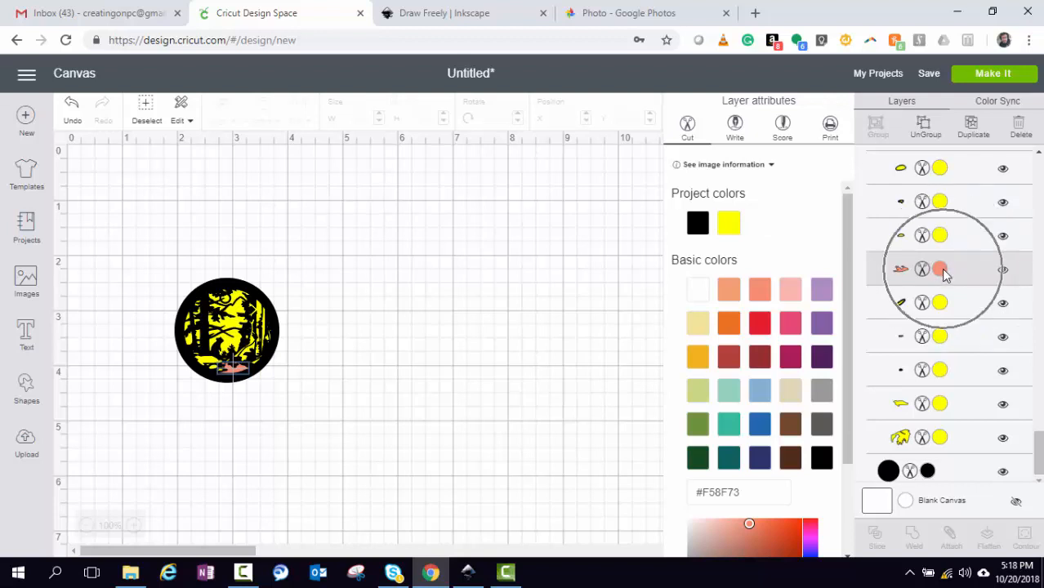
click(940, 270)
click(938, 272)
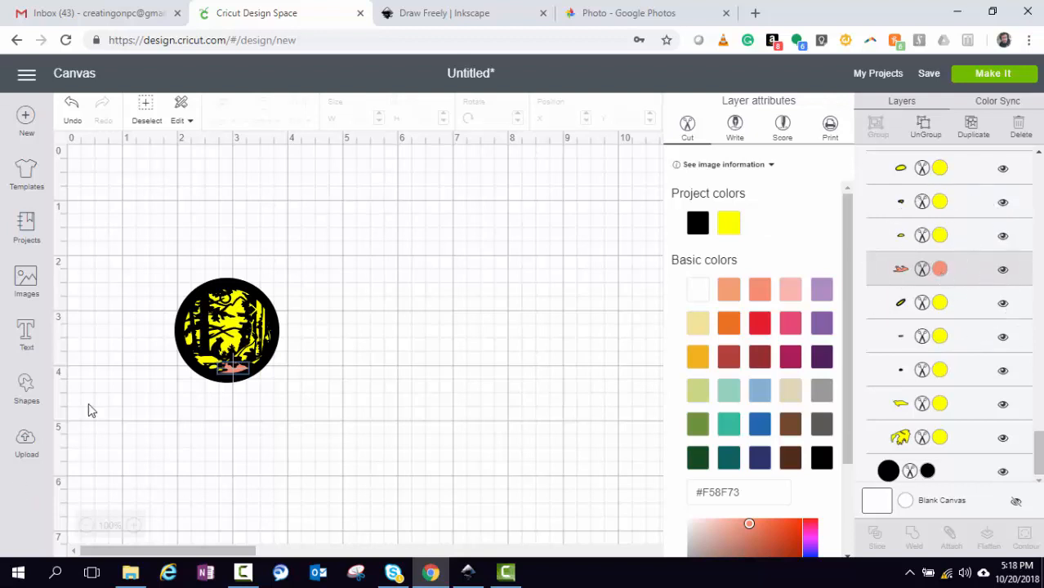
click(245, 376)
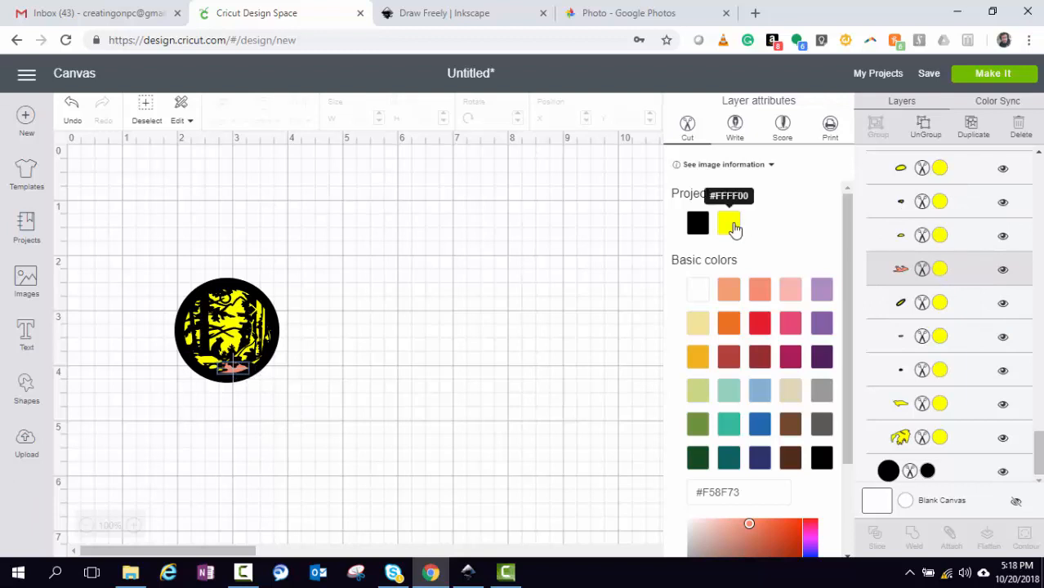
click(730, 225)
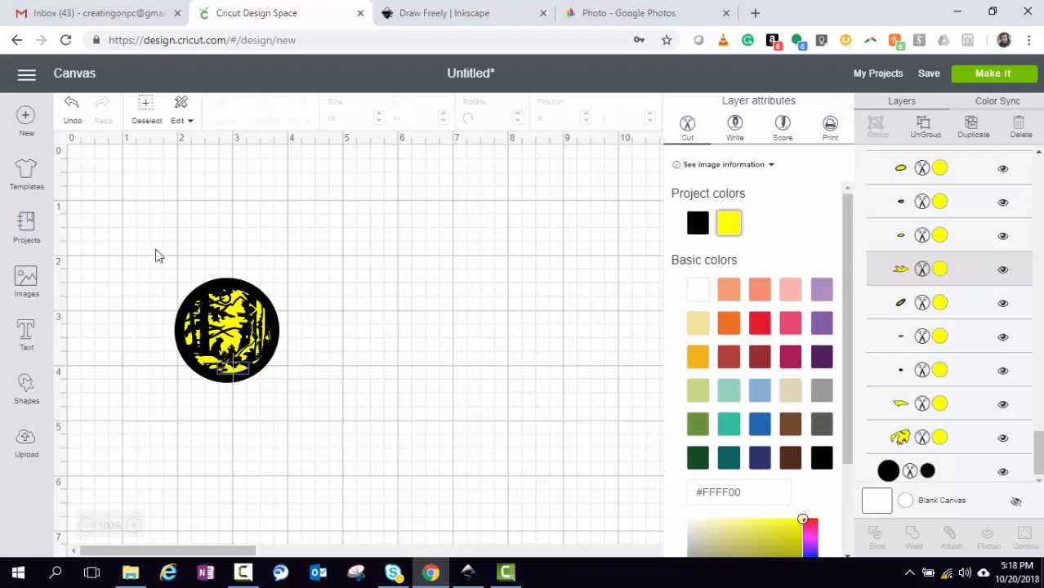
Select the circular bear design and enlarge it by dragging to about 9.4 inches
drag(160, 245, 219, 322)
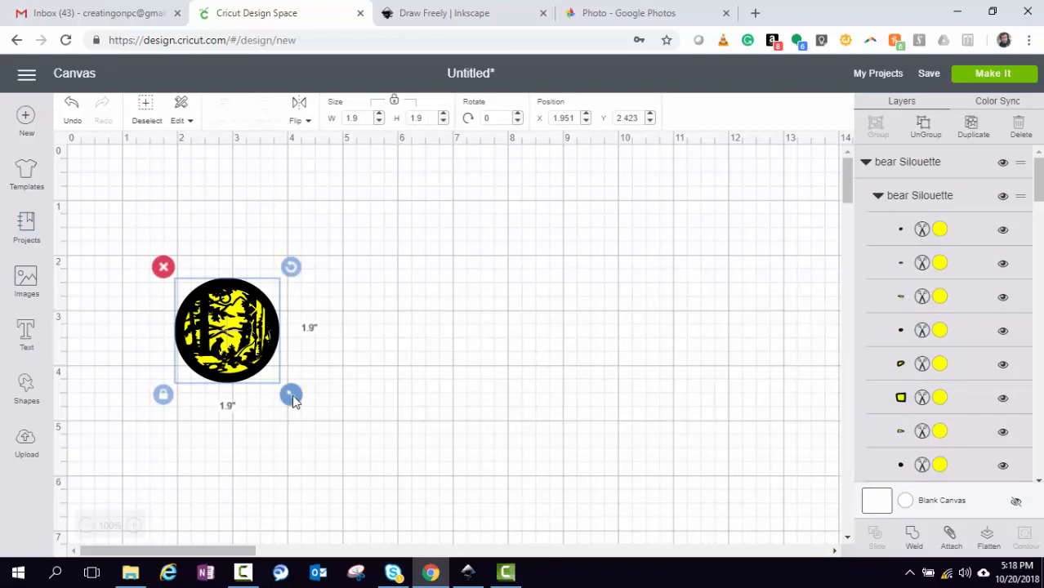
drag(293, 399, 368, 472)
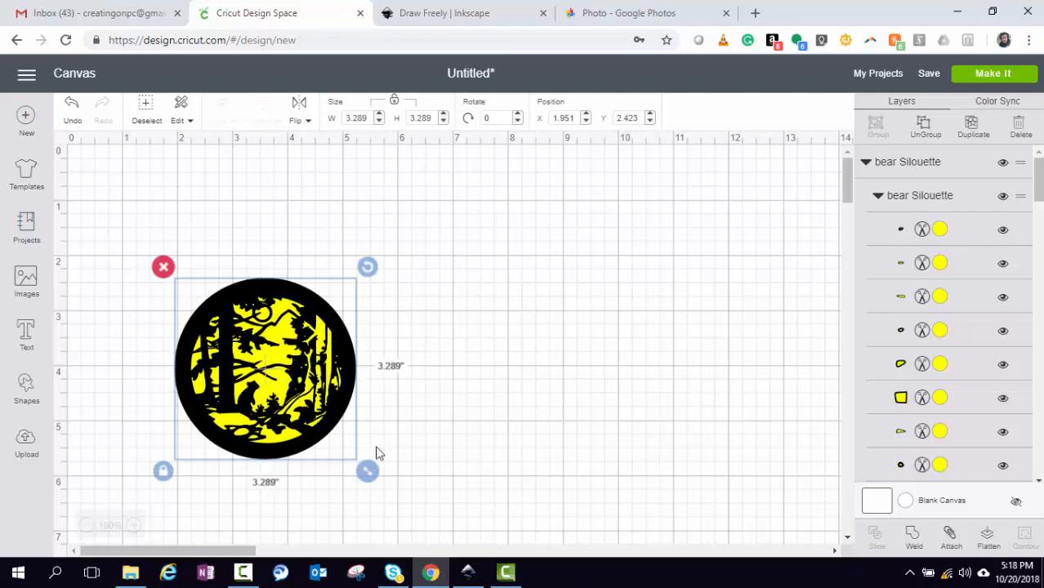
drag(366, 482, 433, 532)
scroll(503, 403, down, 3)
scroll(503, 402, down, 1)
drag(431, 229, 557, 486)
drag(617, 463, 704, 504)
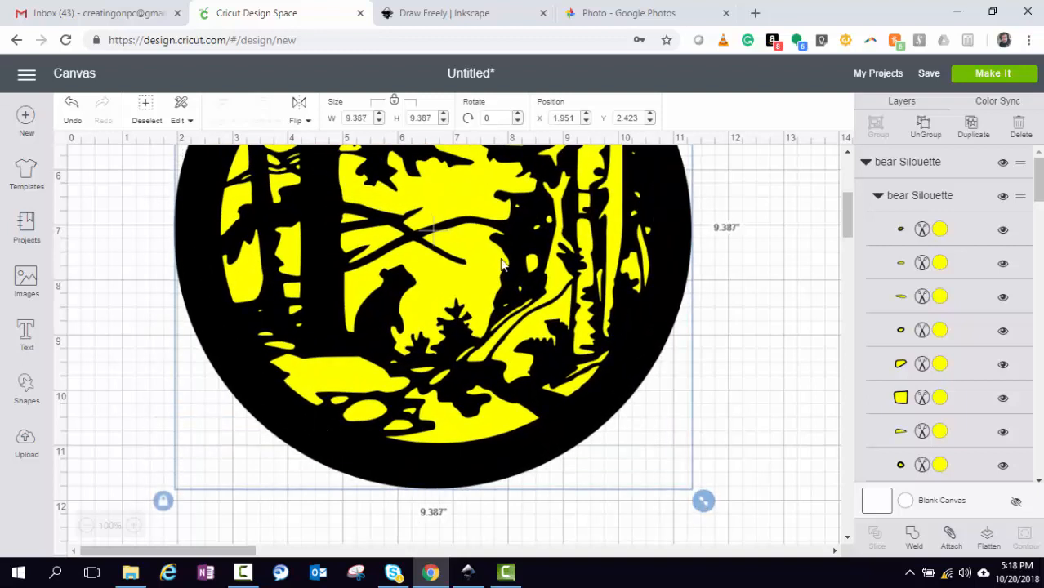
Set the design width to exactly 11 in and send it to mat preparation
click(345, 119)
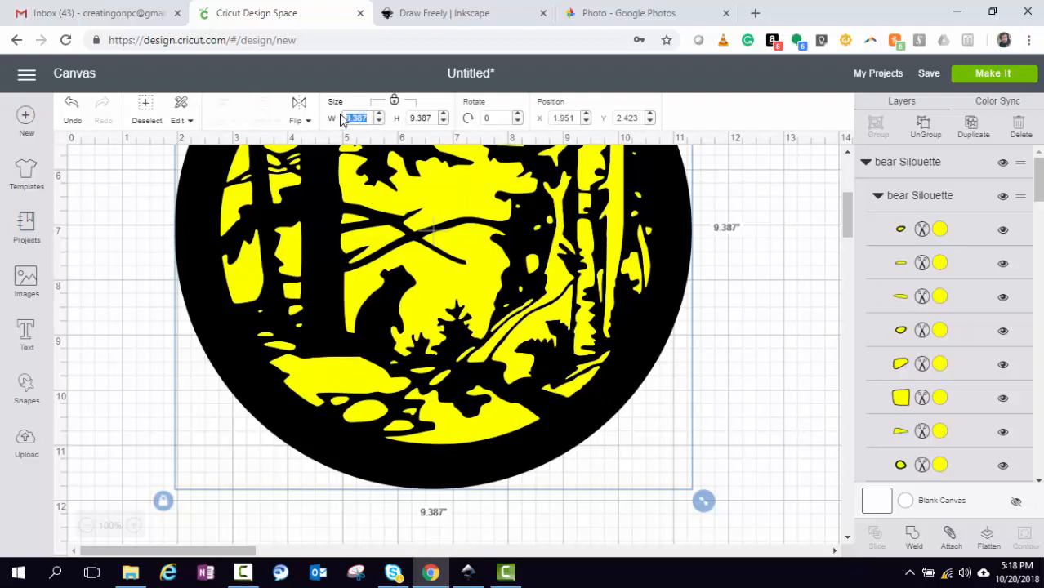
text(11)
click(417, 115)
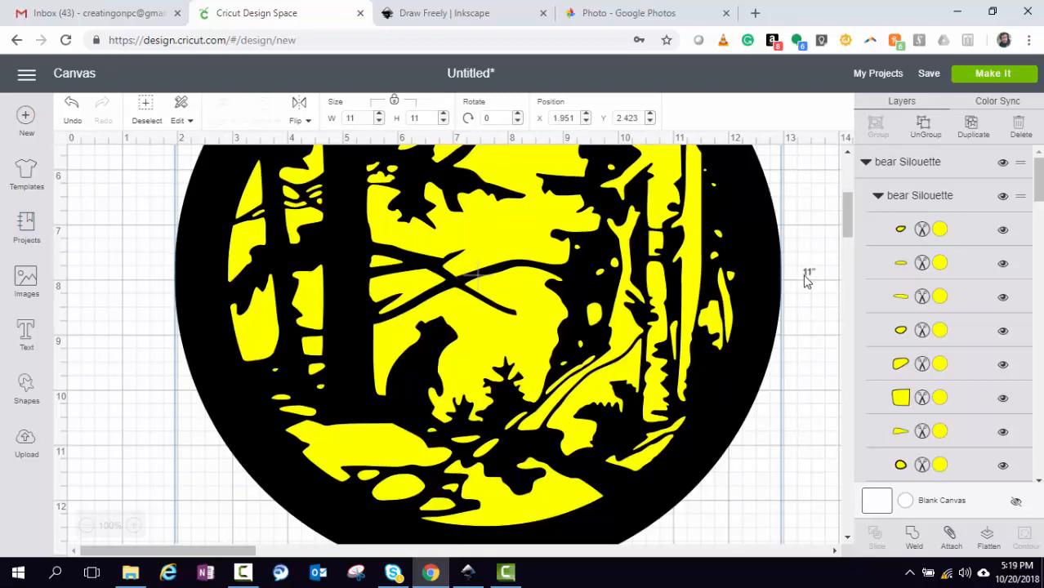
click(984, 74)
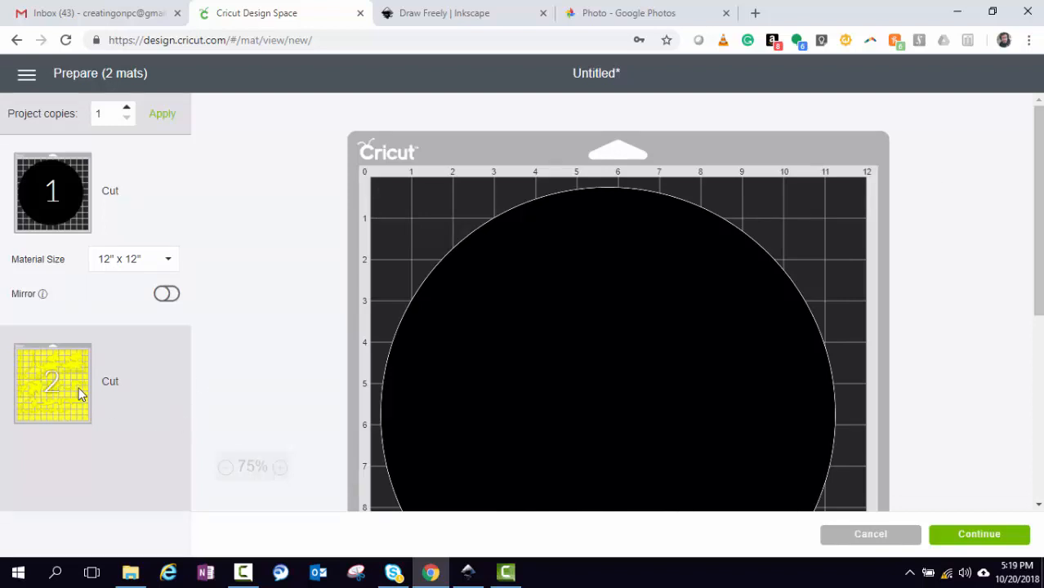
Nudge the black circle on mat 1, inspect mat 2's yellow pieces, then return to the canvas
scroll(435, 348, down, 5)
scroll(435, 352, up, 4)
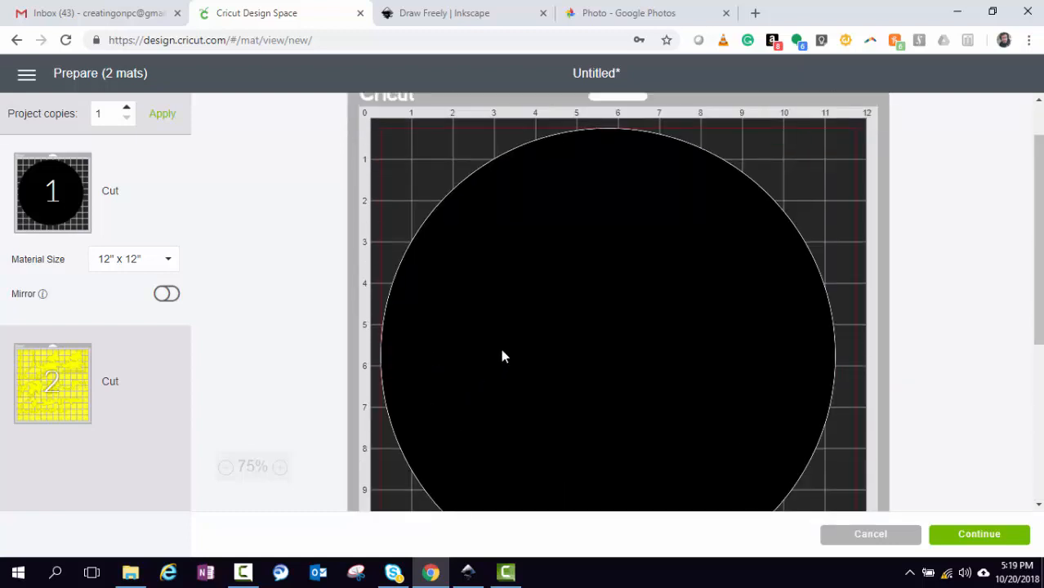
drag(594, 333, 609, 337)
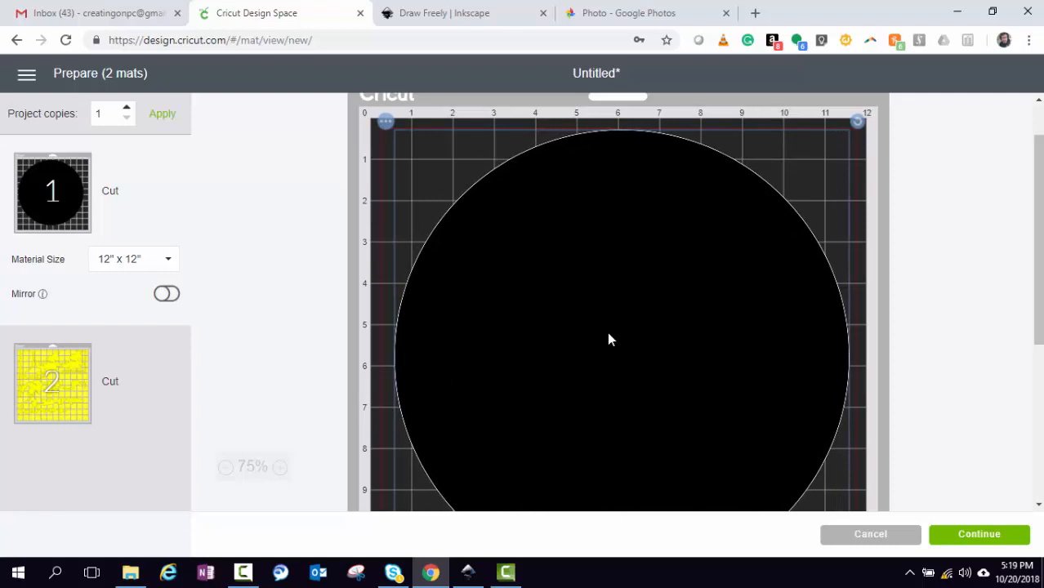
click(79, 389)
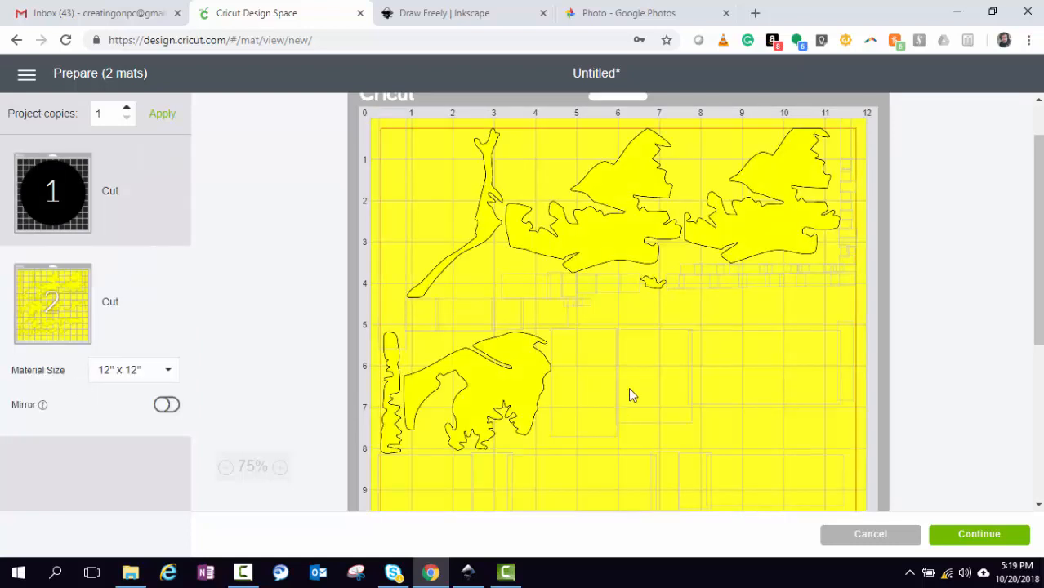
scroll(643, 377, down, 5)
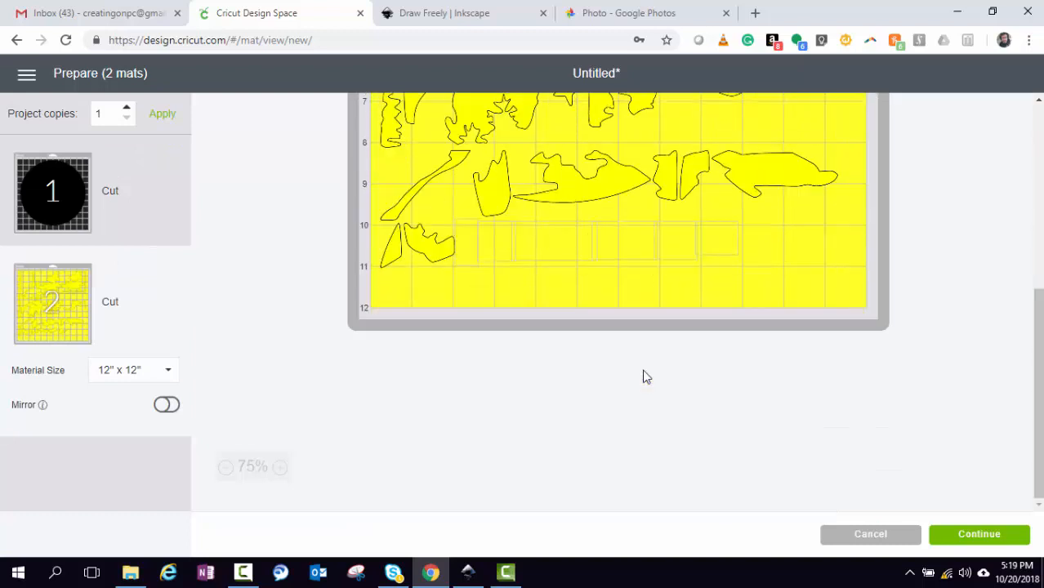
scroll(642, 378, up, 5)
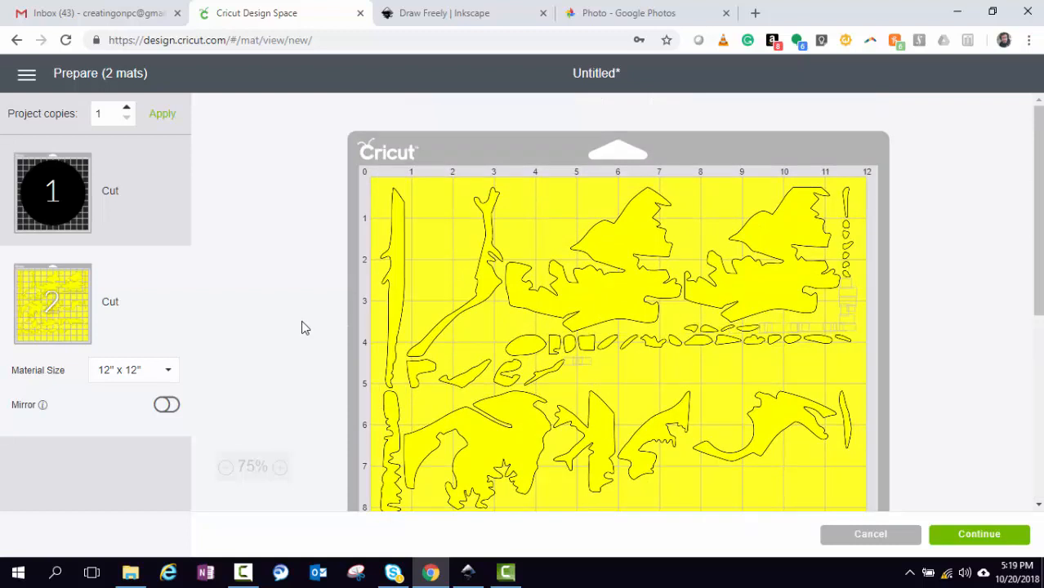
click(17, 40)
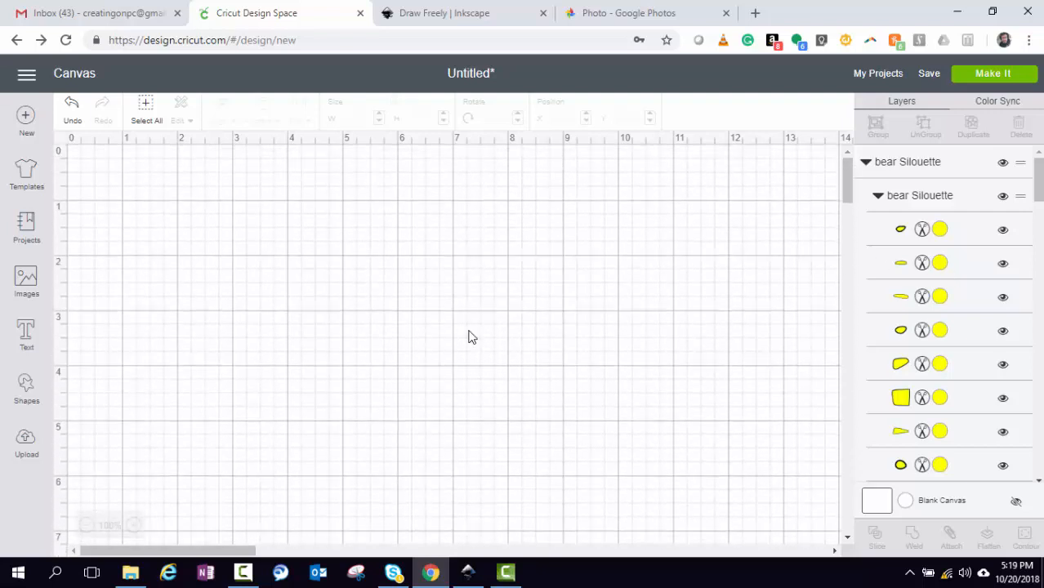
Zoom out to 50%, box-select the whole bear design, and attach all its layers
click(86, 525)
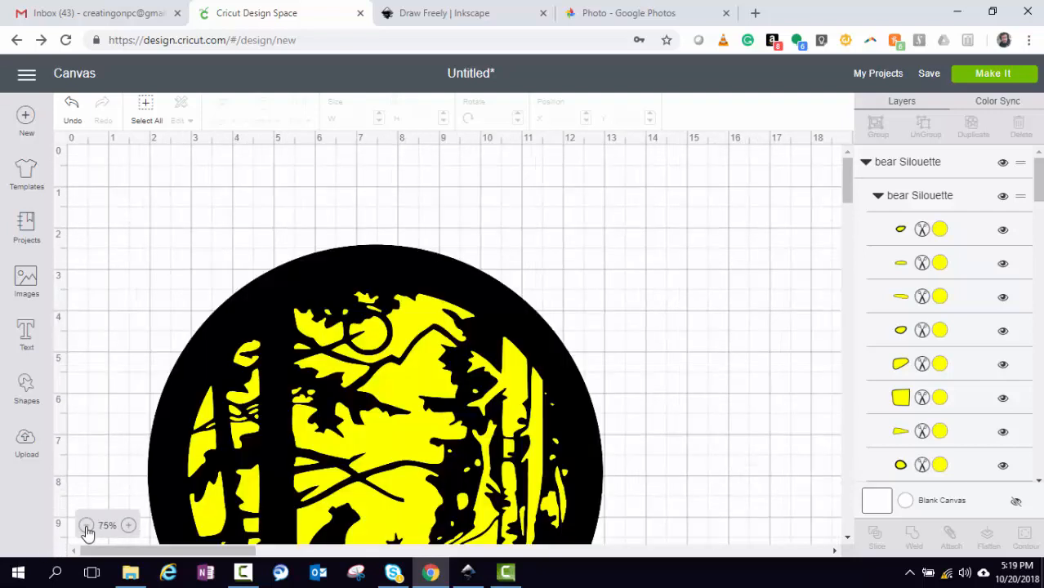
click(86, 525)
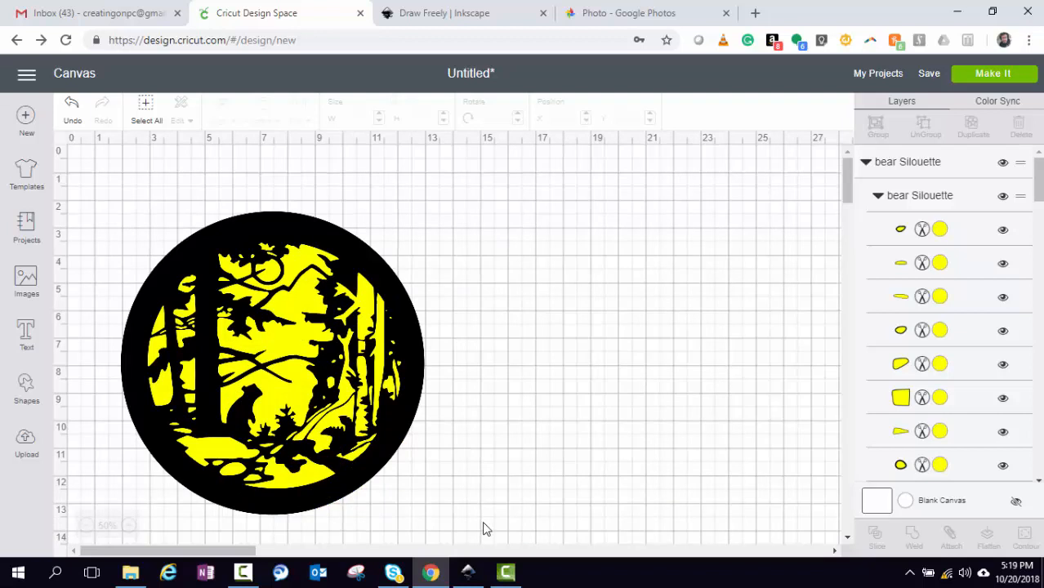
drag(470, 533, 76, 169)
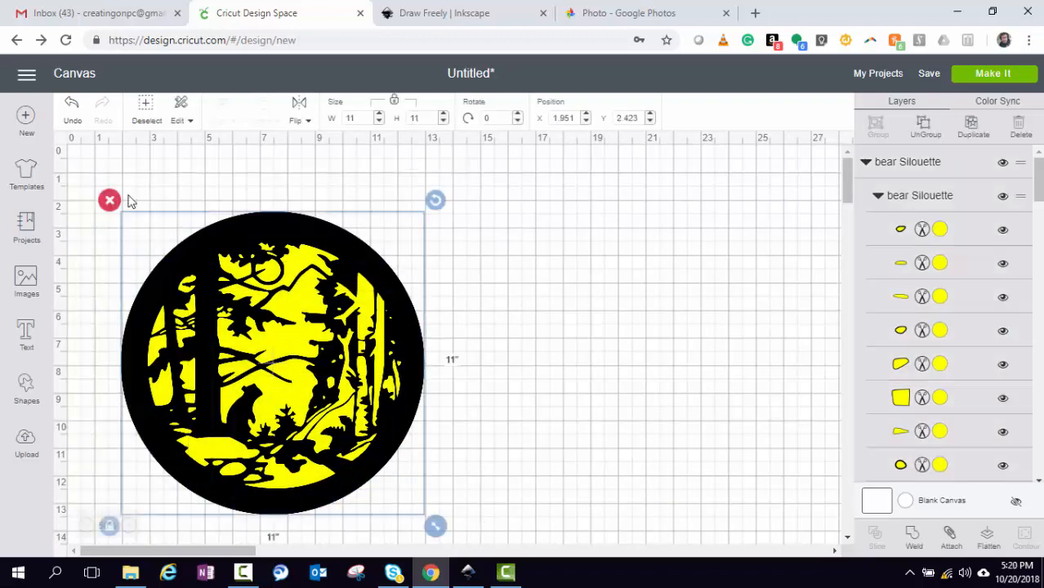
click(952, 537)
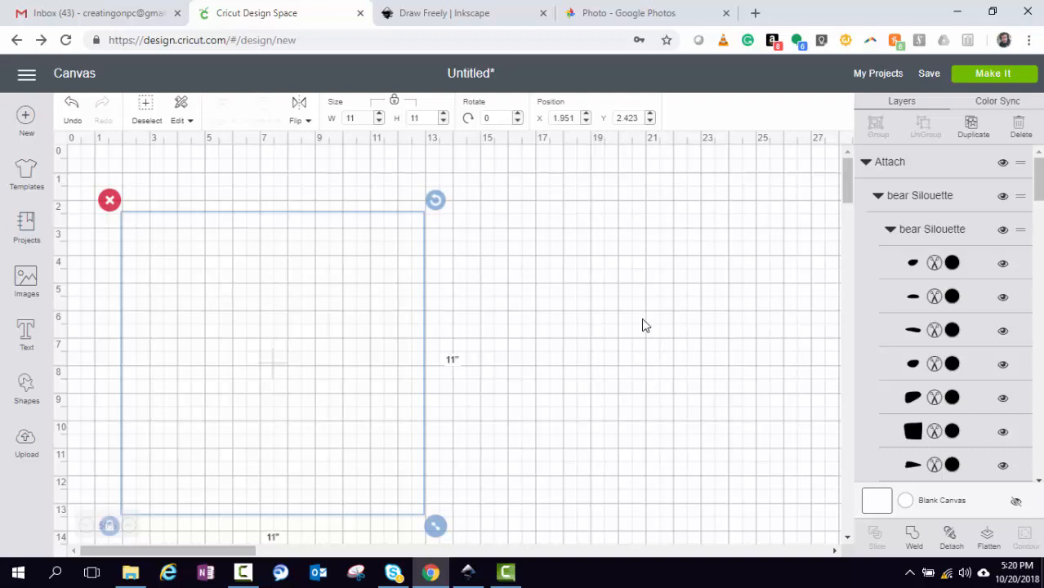
scroll(629, 323, down, 6)
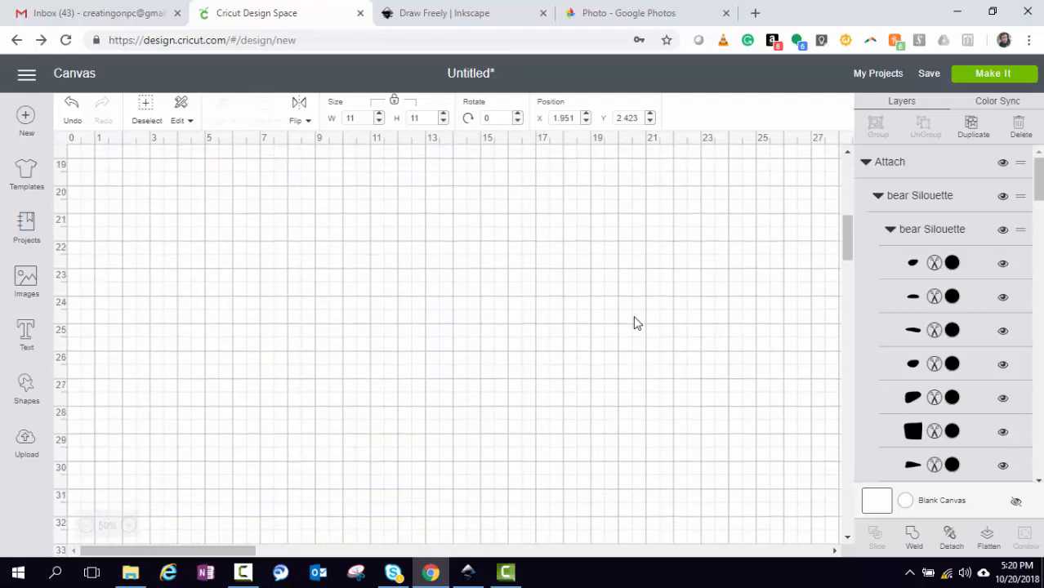
scroll(634, 322, up, 5)
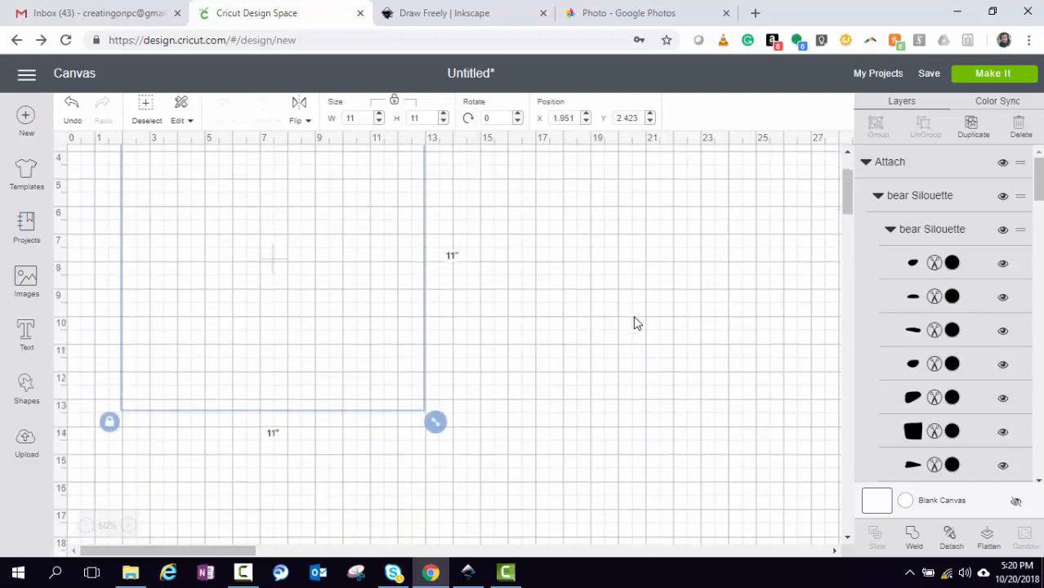
click(86, 526)
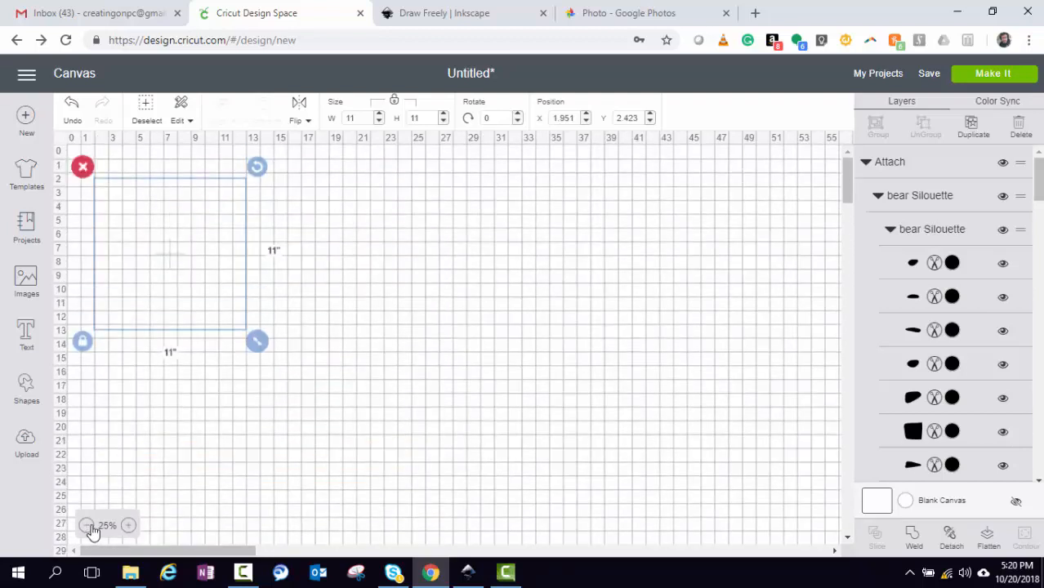
click(128, 526)
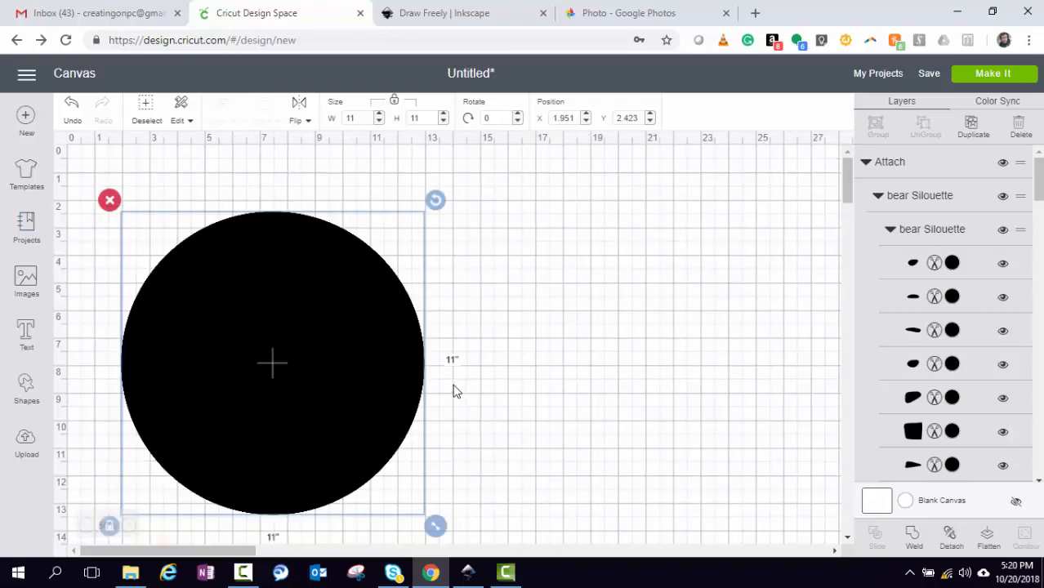
Send the attached design to mat preparation and check the single black 12 × 12 mat
click(983, 76)
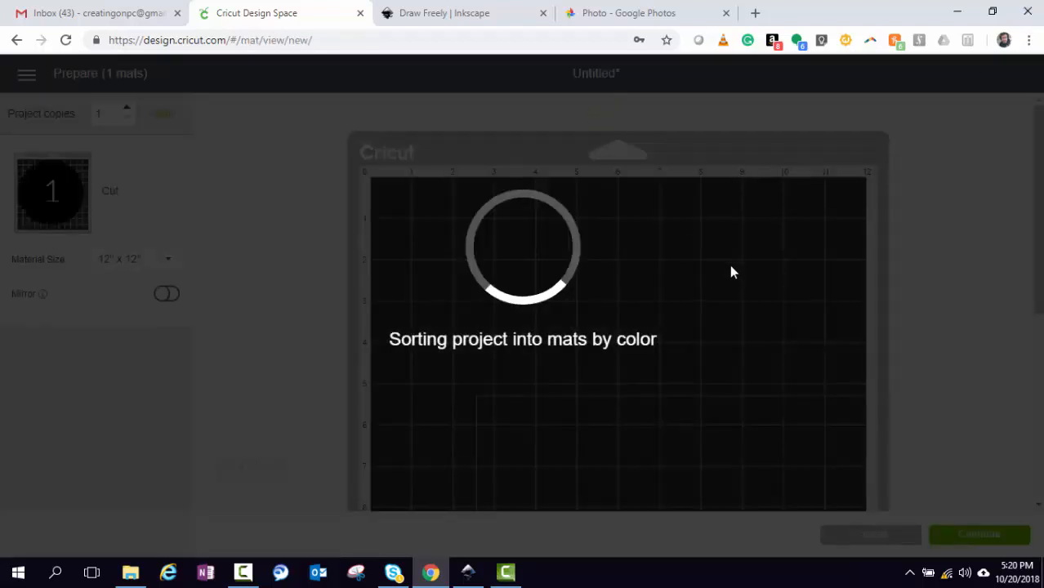
scroll(729, 266, down, 5)
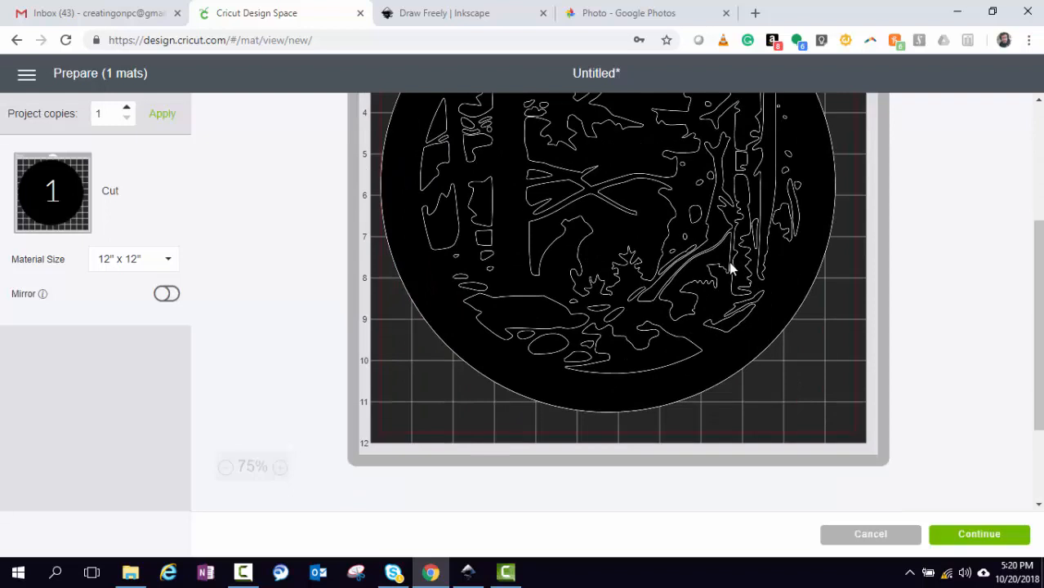
scroll(729, 266, up, 2)
scroll(729, 268, up, 2)
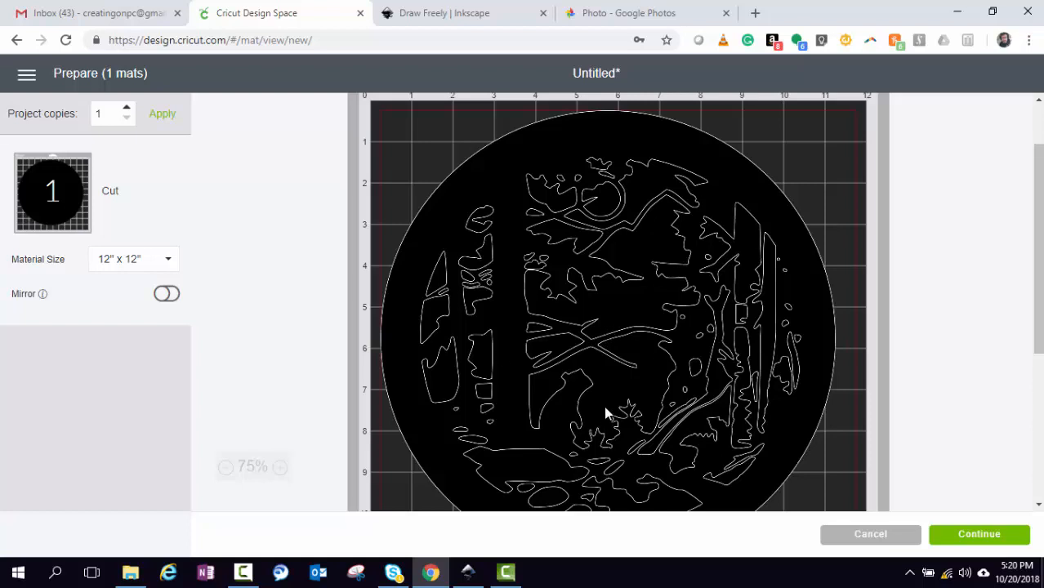
scroll(604, 409, down, 4)
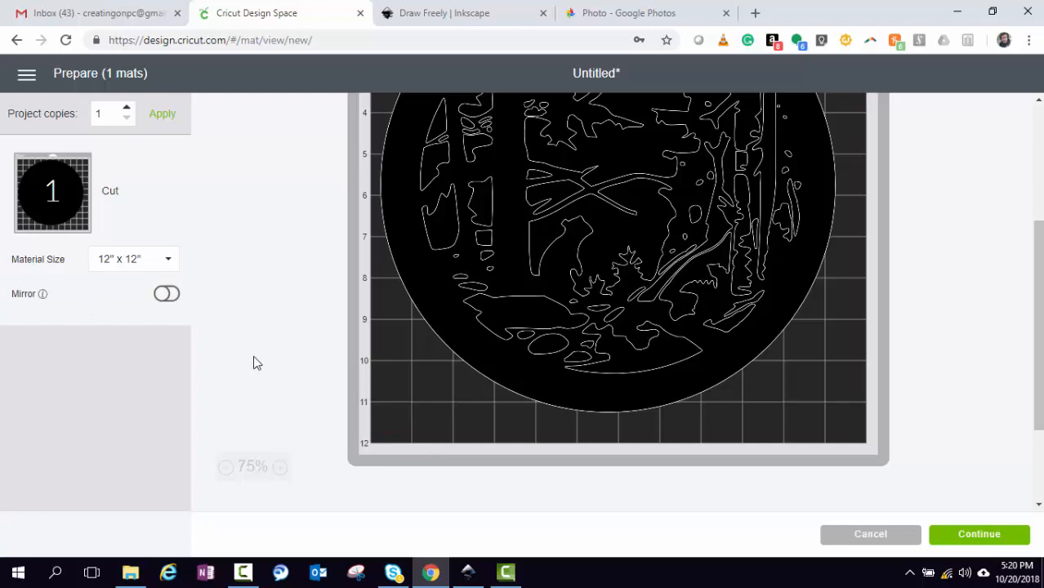
scroll(310, 438, up, 3)
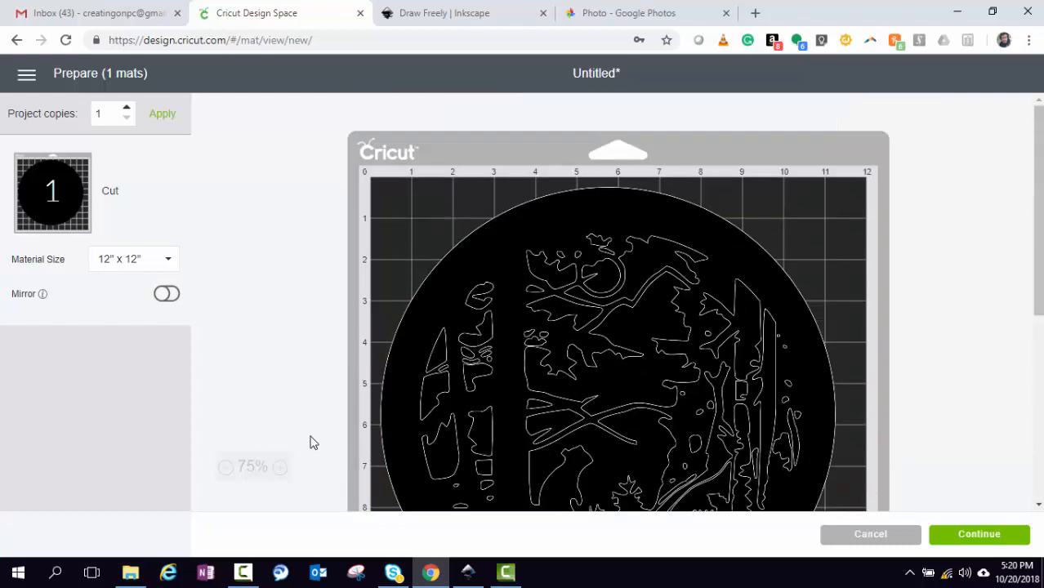
Preview the design with Mirror turned on, then switch mirroring back off
click(168, 295)
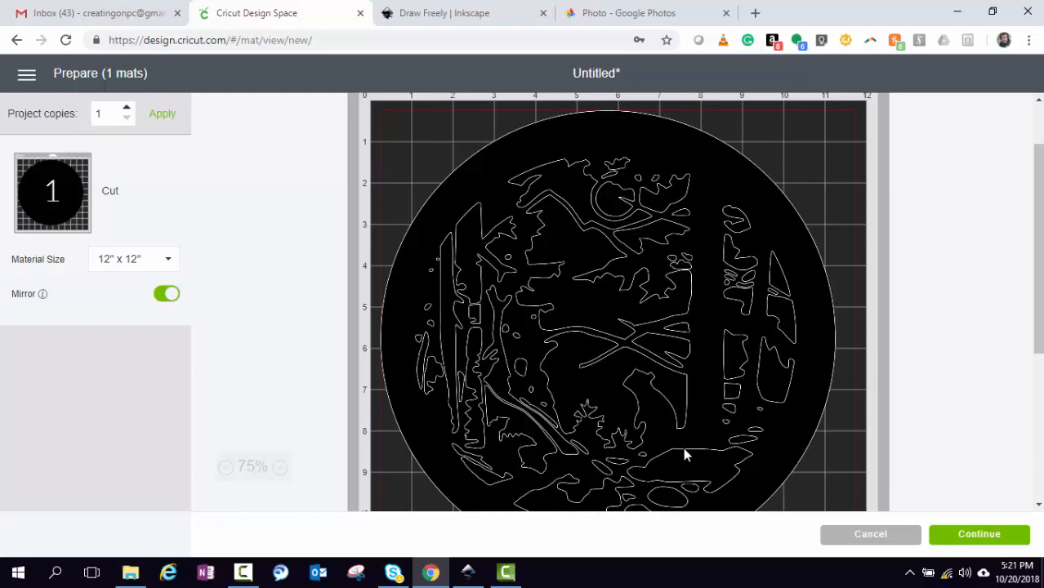
scroll(683, 452, down, 3)
scroll(683, 450, up, 3)
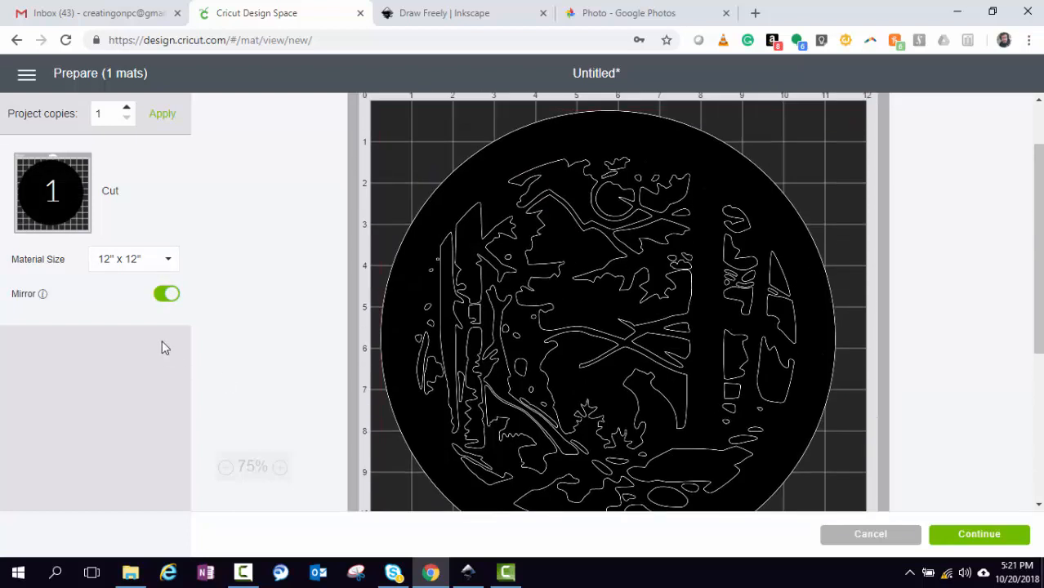
click(171, 298)
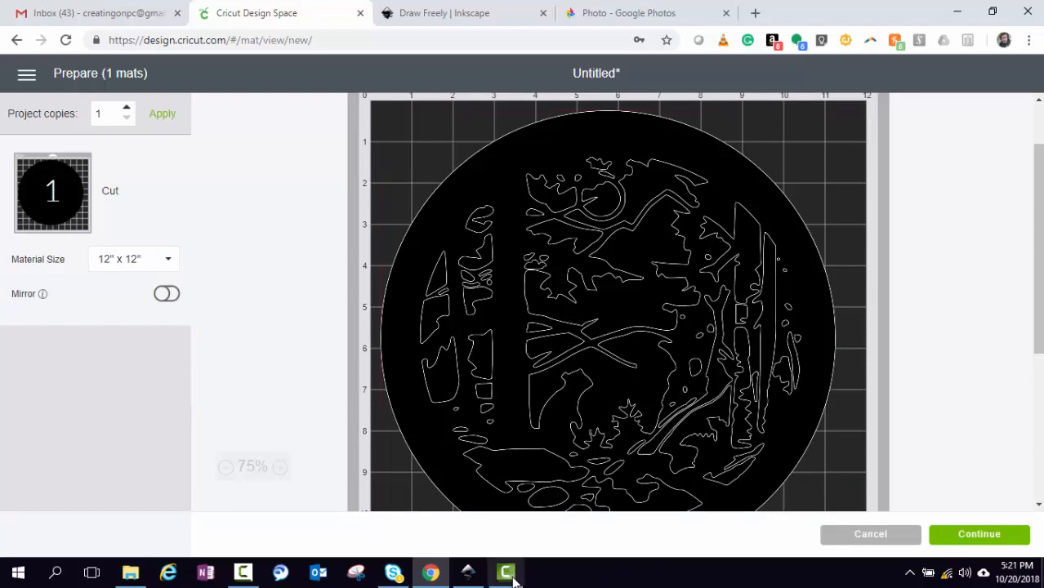
mouse_move(479, 578)
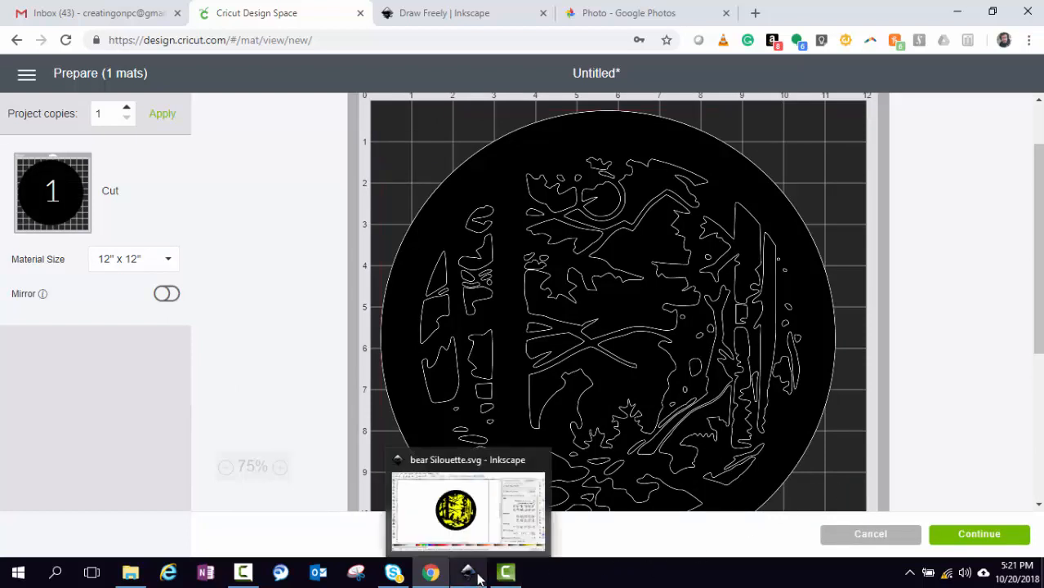